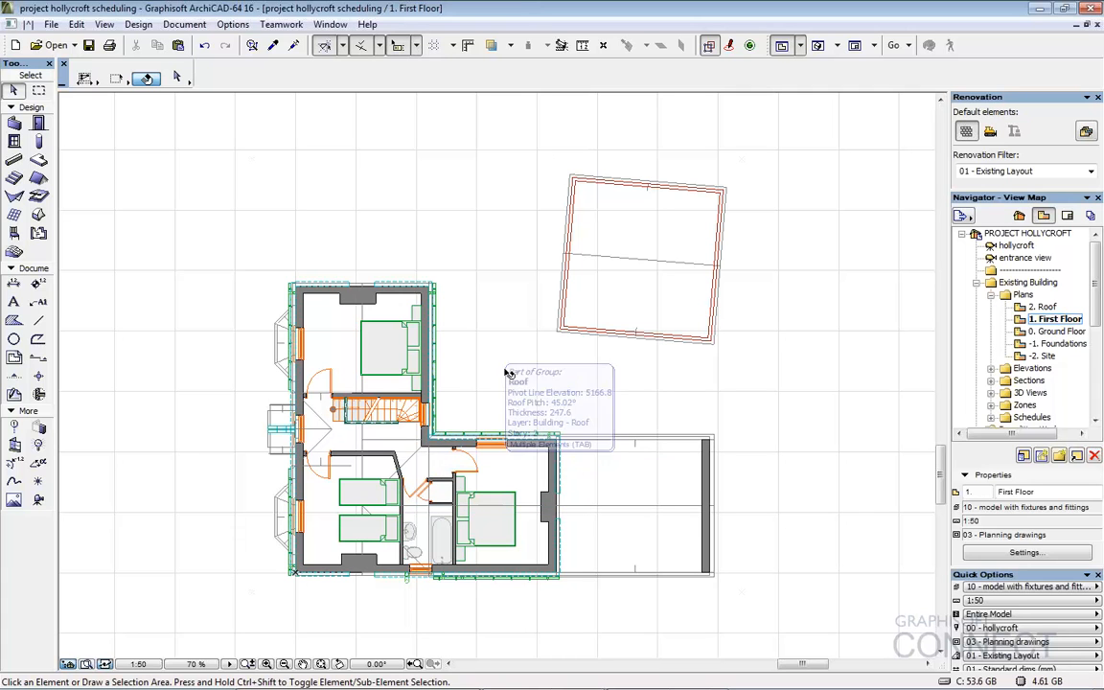
# Check the element ID of the double-hung window in the upper wall of the existing first floor's rear bedroom
pyautogui.scroll(4, 513, 422)
pyautogui.scroll(3, 508, 441)
pyautogui.moveTo(520, 417); pyautogui.dragTo(704, 228, button='middle')
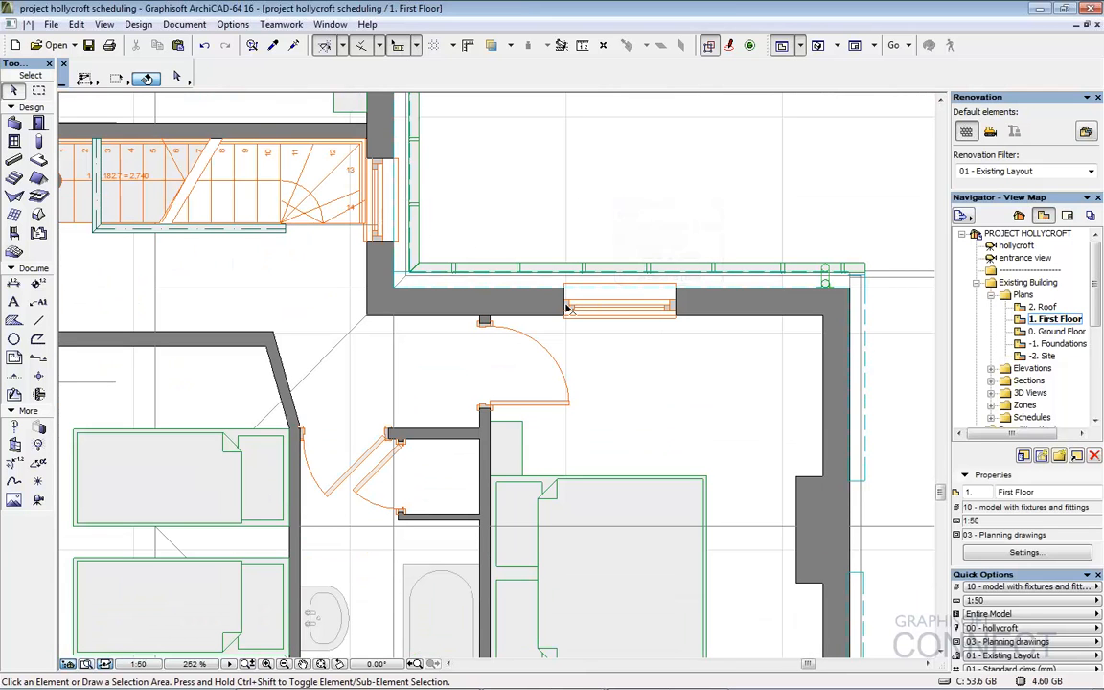
pyautogui.click(528, 304)
pyautogui.click(566, 319)
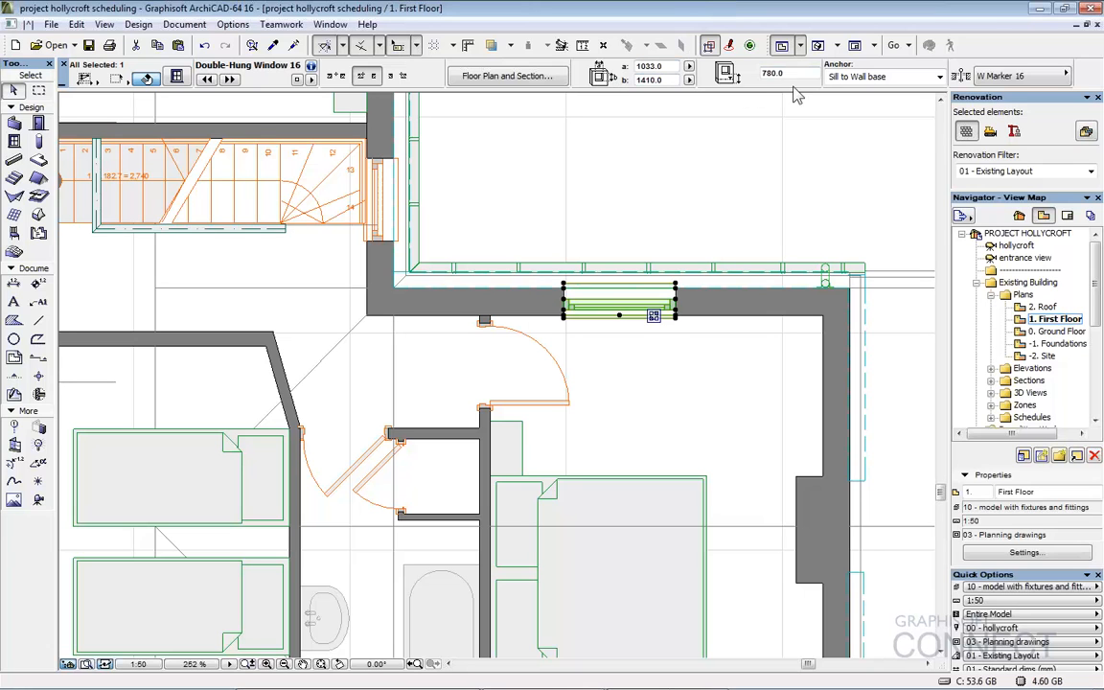
pyautogui.scroll(-2, 776, 89)
pyautogui.scroll(-5, 775, 87)
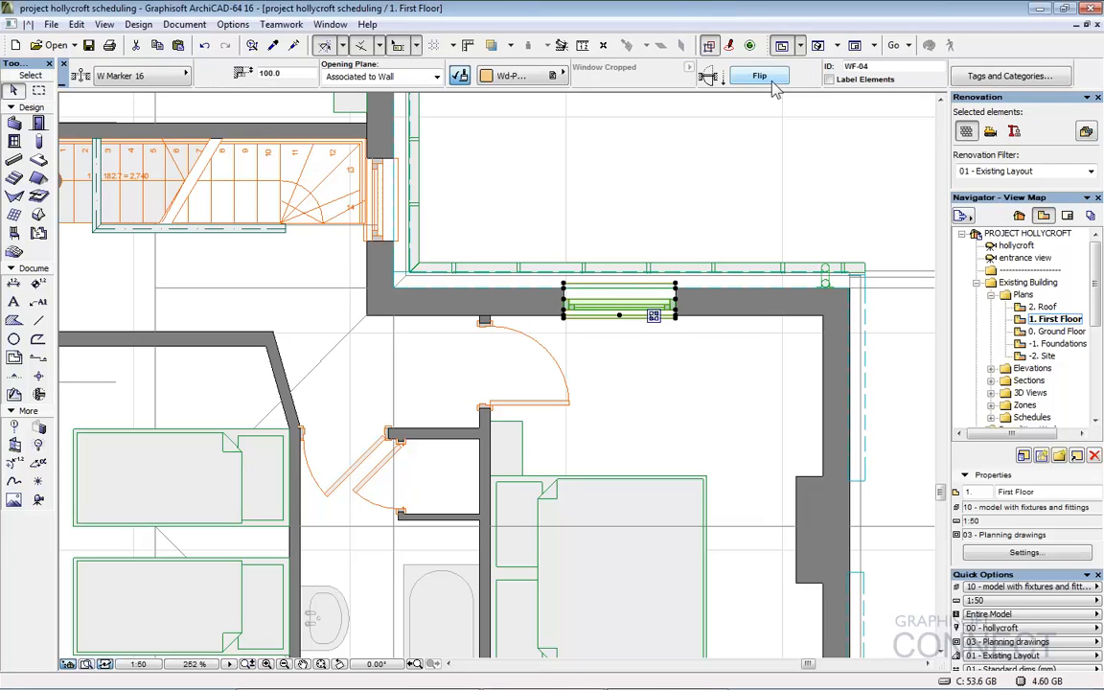
pyautogui.click(884, 67)
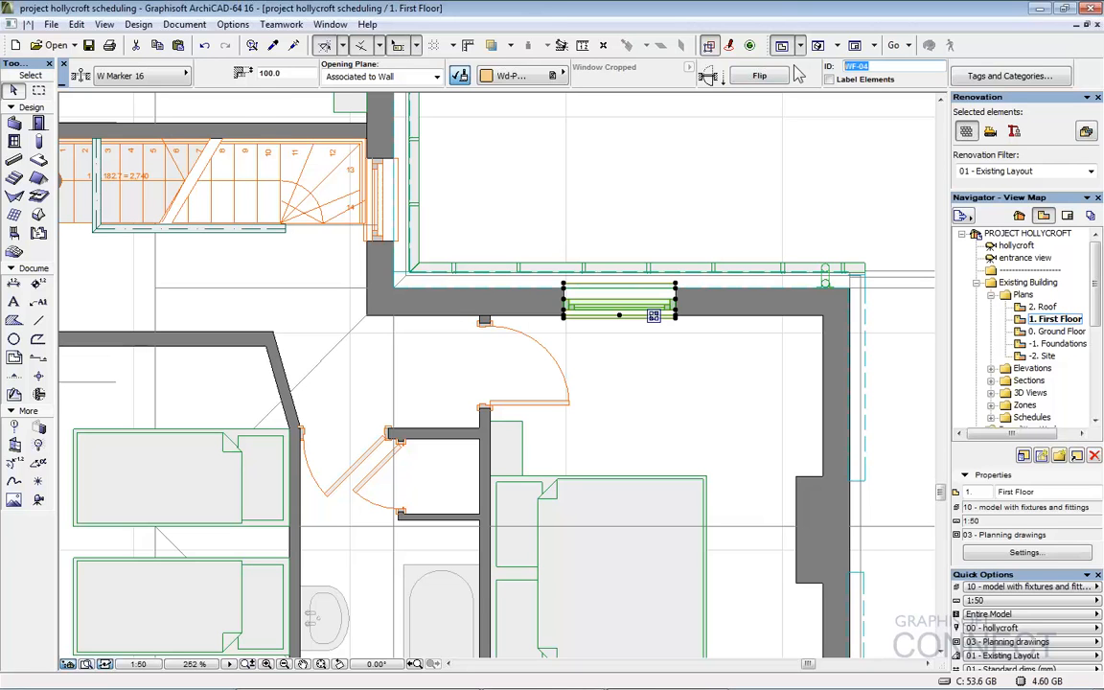
# Check the element IDs of the first floor's staircase, bathroom and twin bedroom windows
pyautogui.click(395, 165)
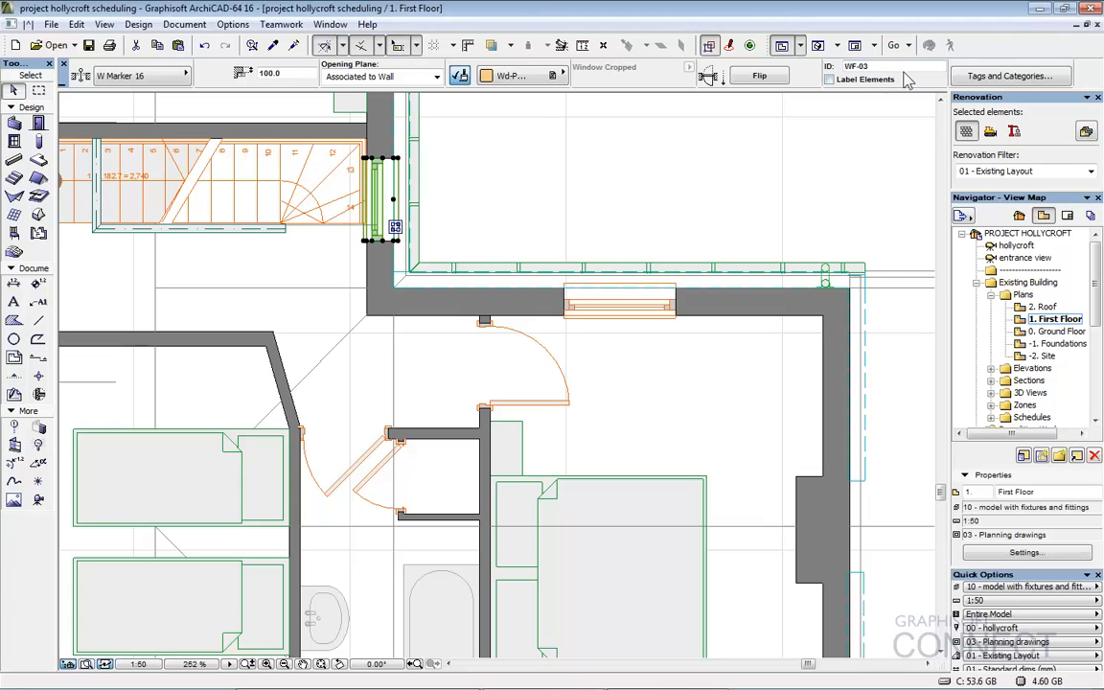
pyautogui.moveTo(698, 453); pyautogui.dragTo(793, 293, button='middle')
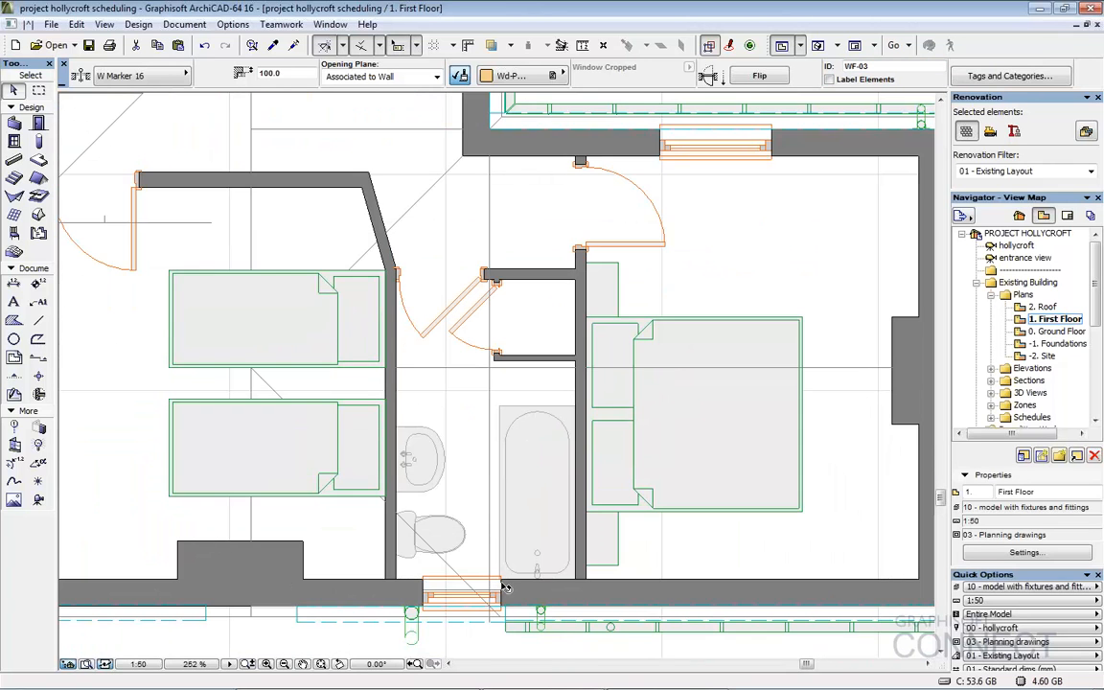
pyautogui.click(500, 586)
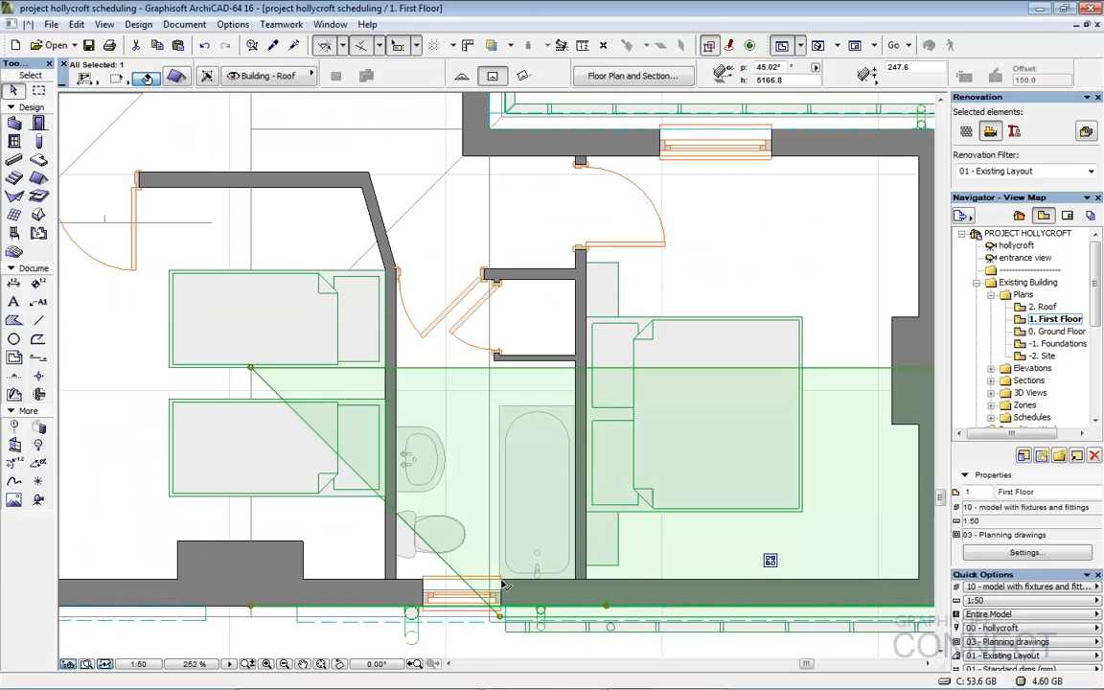
pyautogui.click(462, 594)
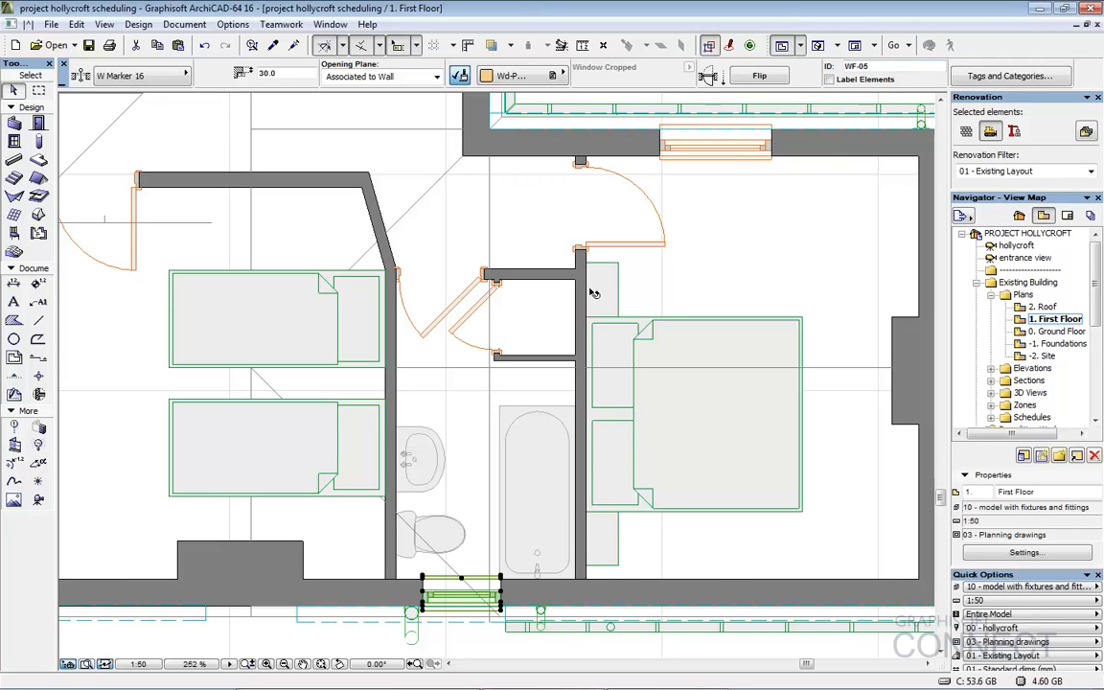
pyautogui.scroll(-4, 587, 289)
pyautogui.moveTo(424, 316); pyautogui.dragTo(410, 484, button='middle')
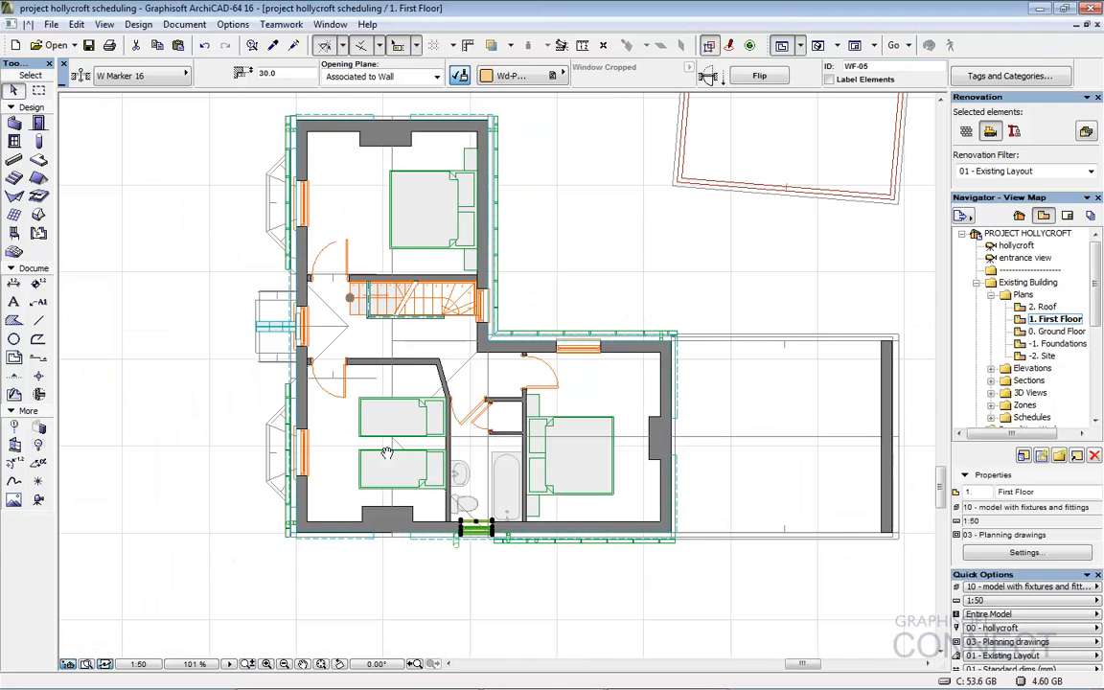
pyautogui.scroll(-2, 254, 437)
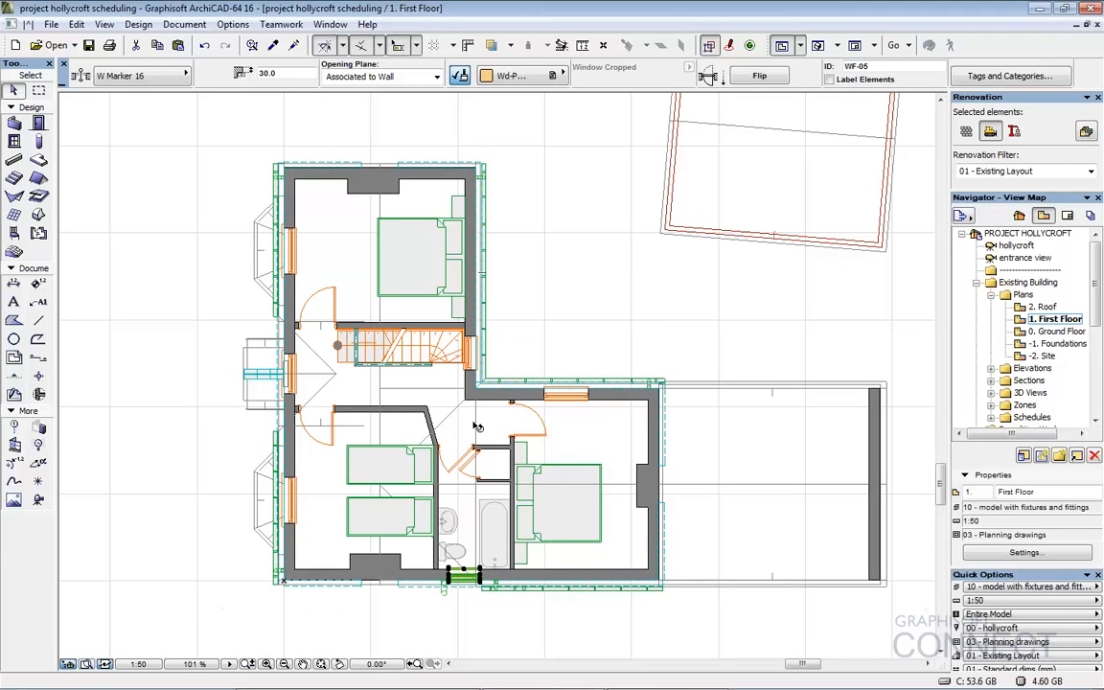
pyautogui.click(268, 437)
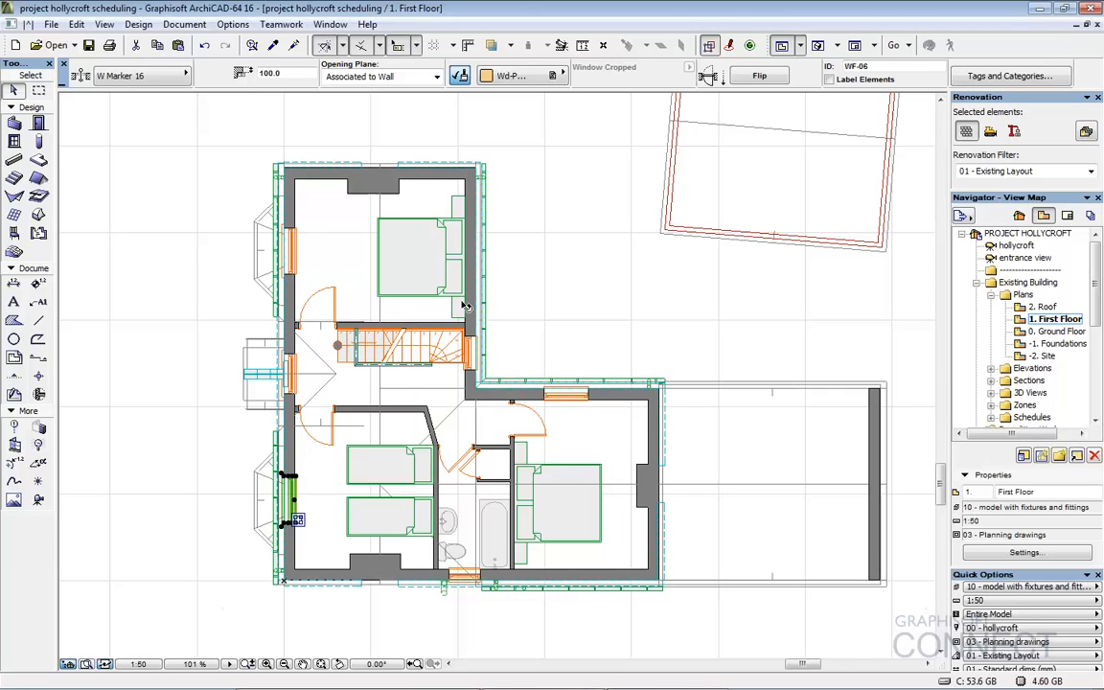
# Go down to the ground floor plan and check the ID of the kitchen's wider upper-wall window
pyautogui.hotkey('ctrl', 'Down')
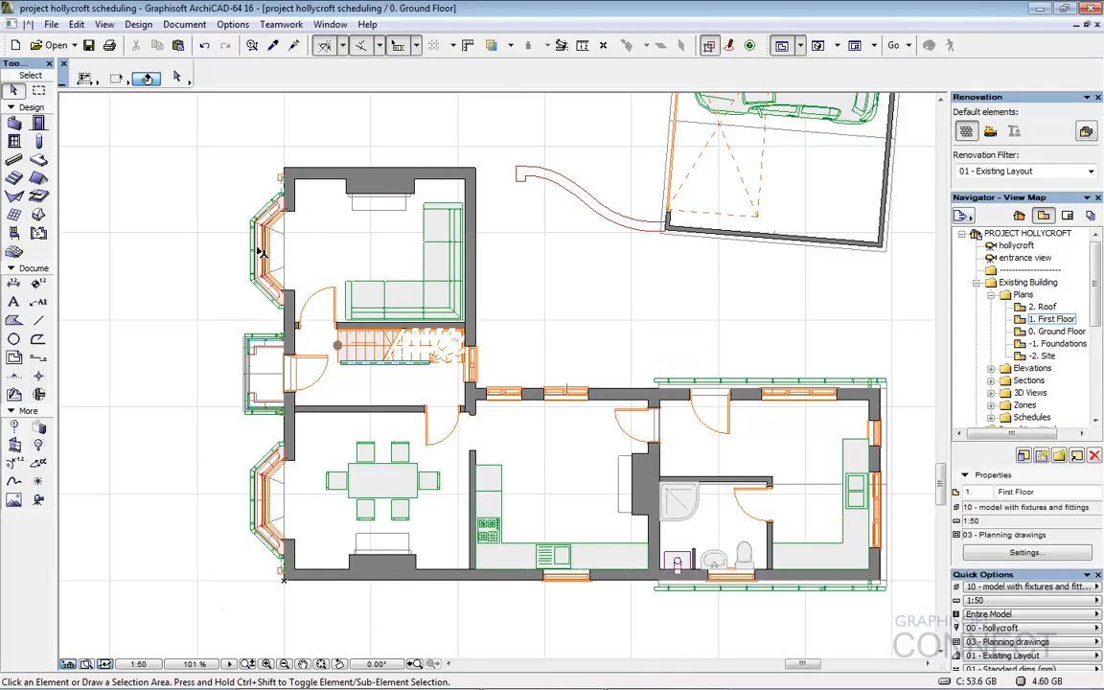
pyautogui.click(588, 402)
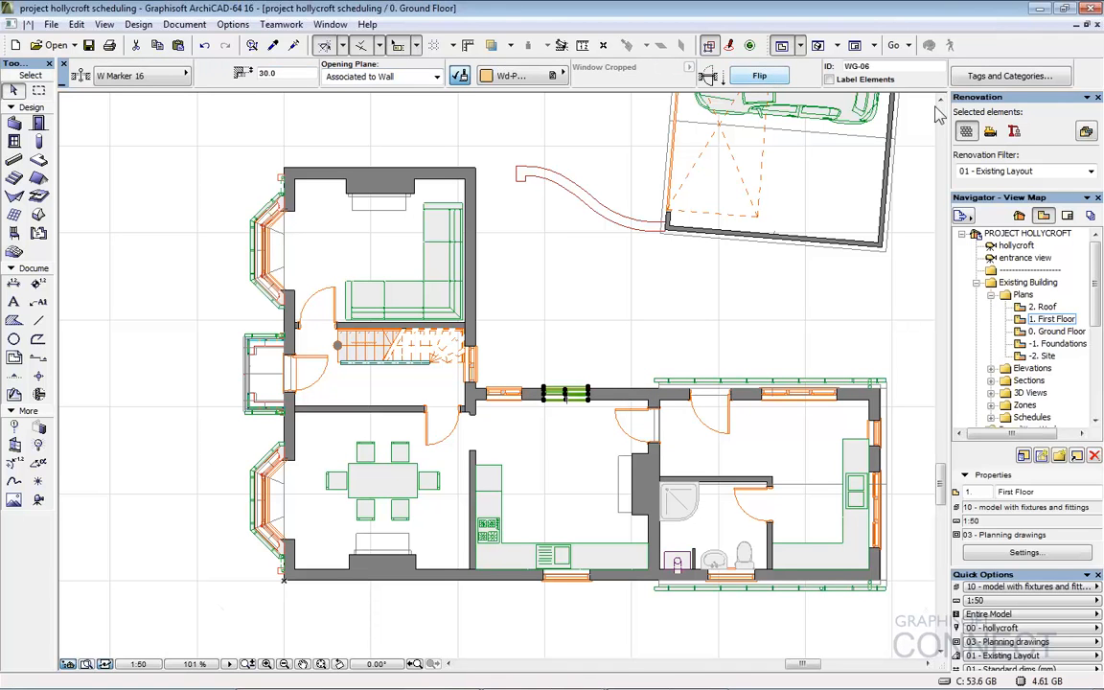
pyautogui.press('Escape')
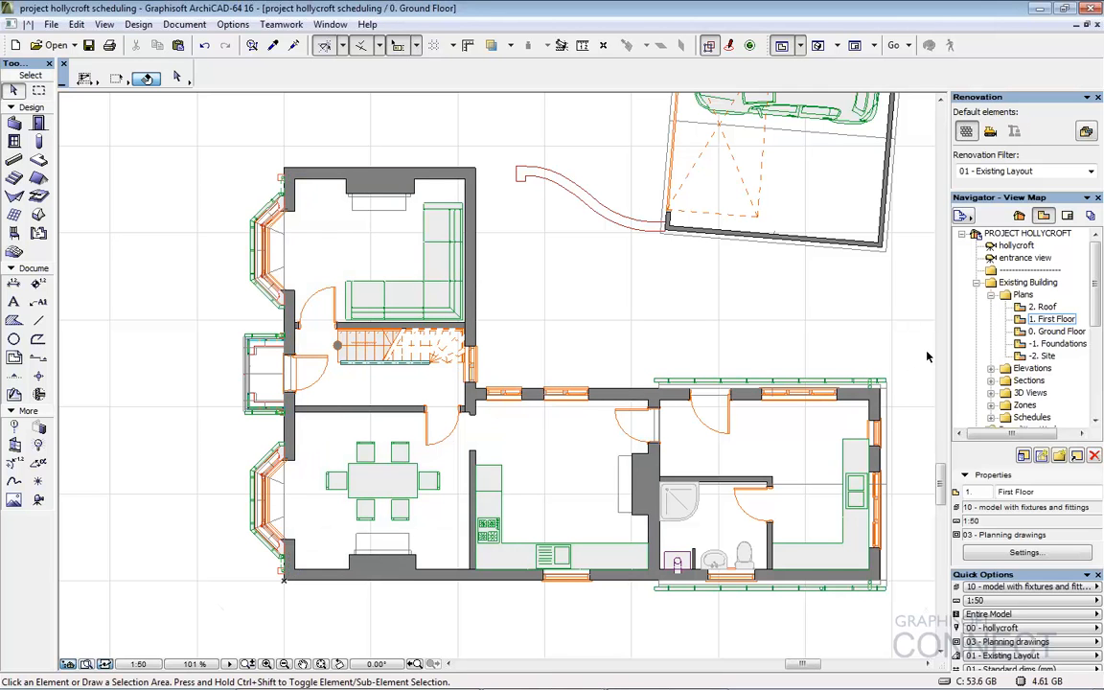
# Apply the 04 - GA Drawings model view options to the ground floor plan and inspect its window, door and zone markers
pyautogui.click(1015, 644)
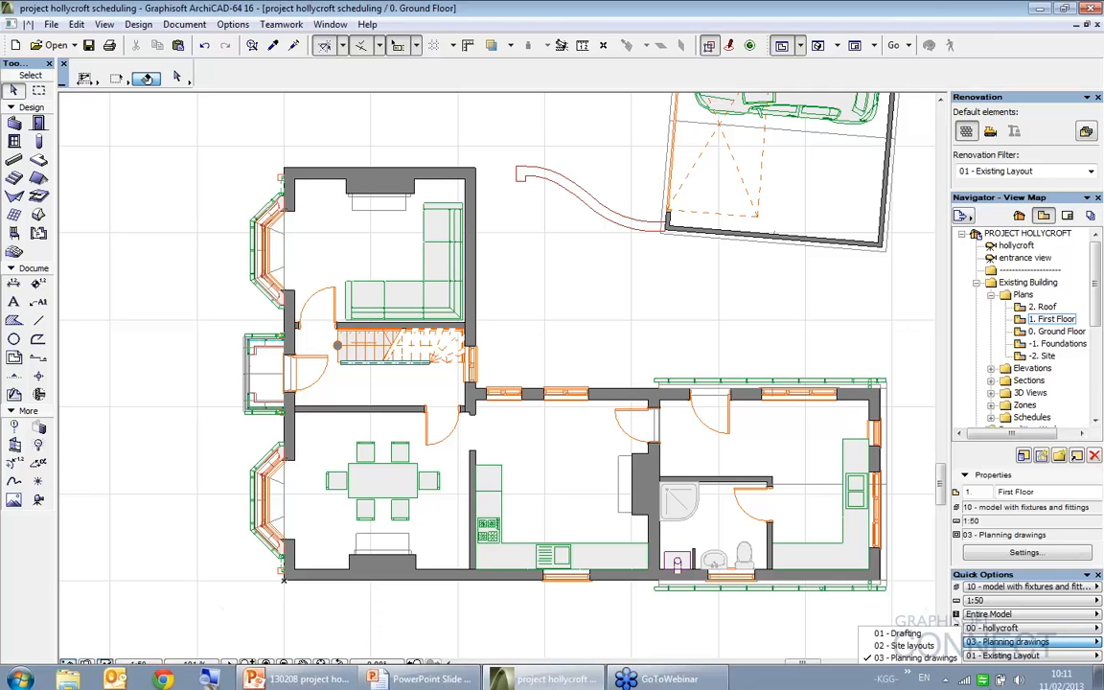
pyautogui.click(906, 670)
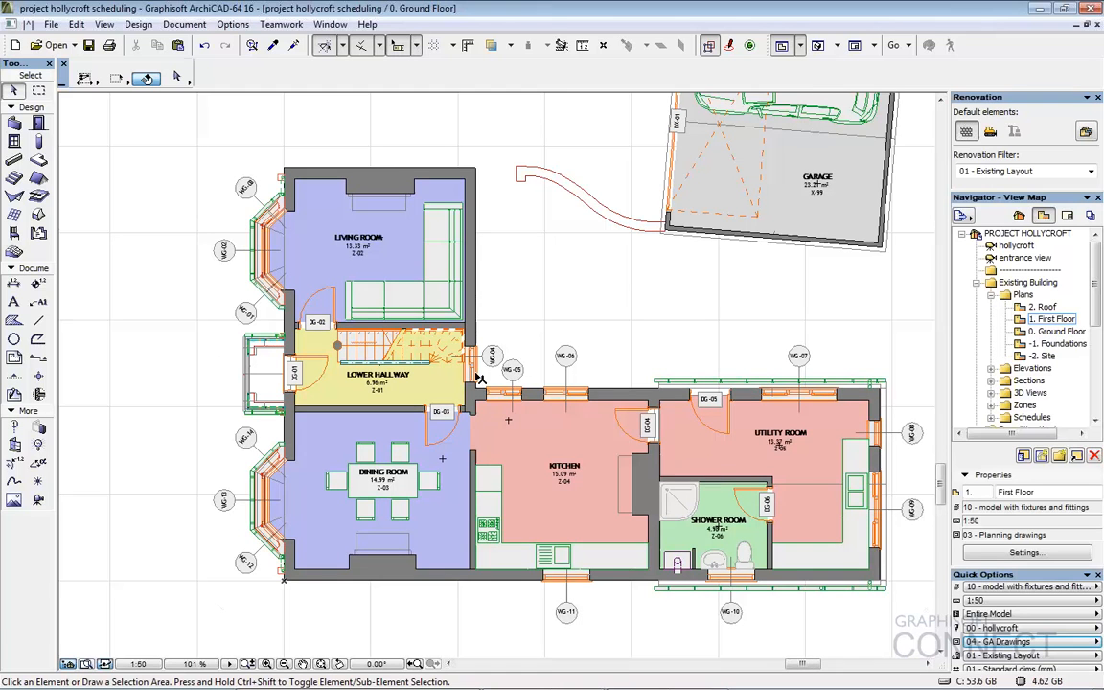
pyautogui.scroll(5, 484, 378)
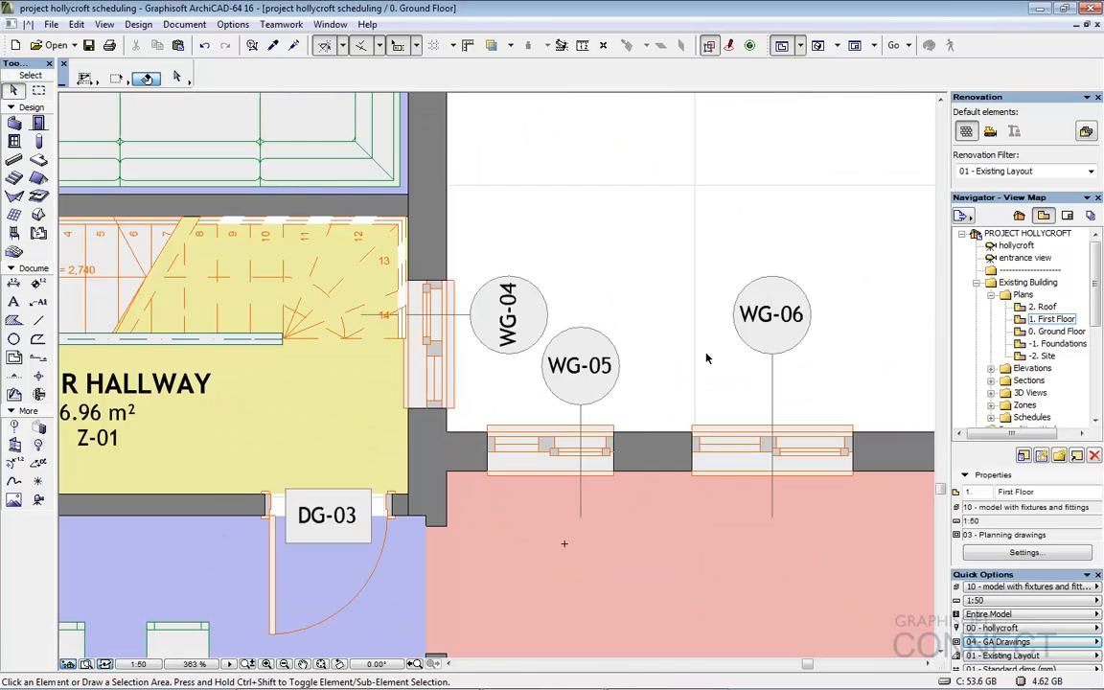
pyautogui.scroll(-1, 707, 358)
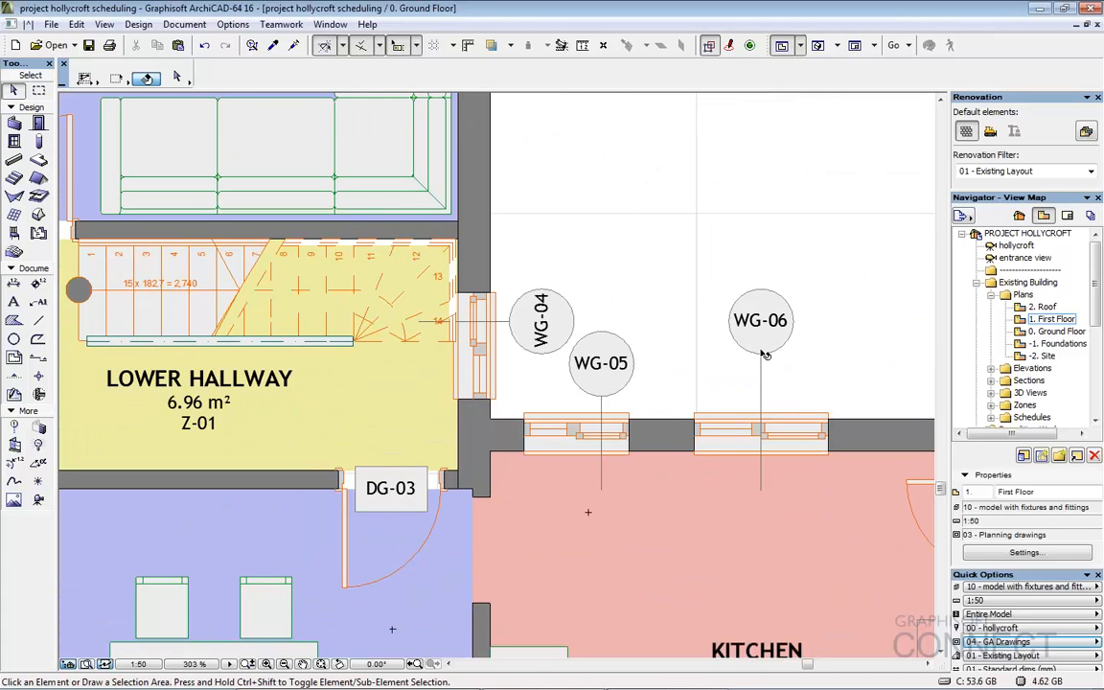
pyautogui.moveTo(760, 383); pyautogui.dragTo(693, 179, button='middle')
pyautogui.moveTo(702, 375); pyautogui.dragTo(467, 351, button='middle')
pyautogui.moveTo(712, 333)
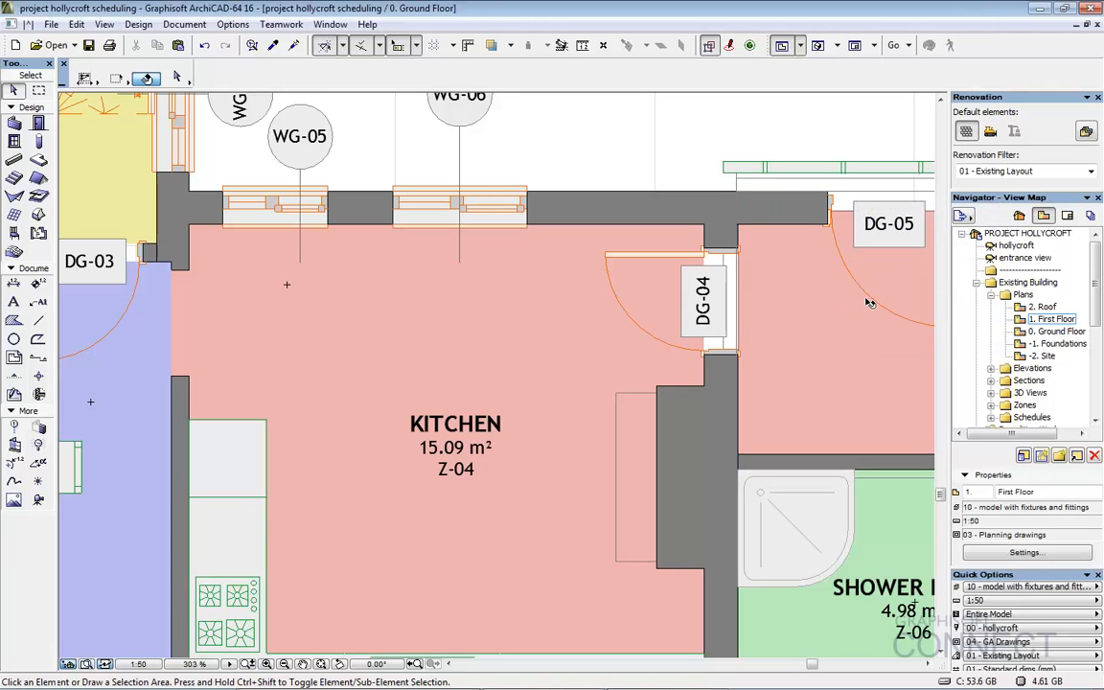
pyautogui.scroll(-4, 744, 260)
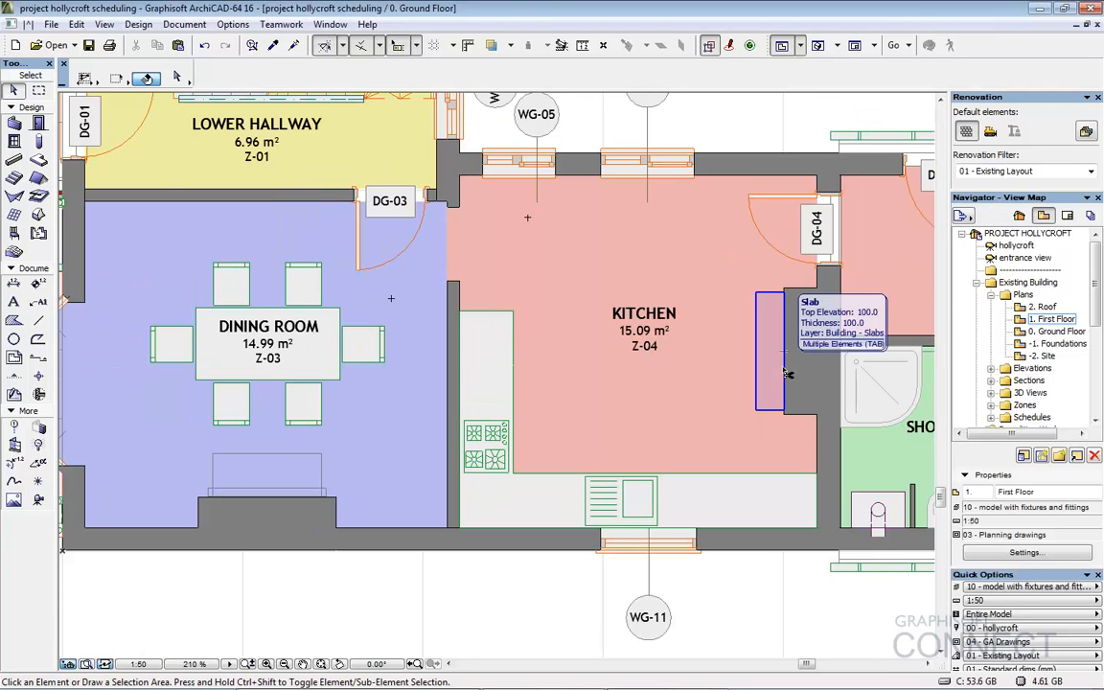
# Go up to the first floor and move the UPPER HALLWAY zone stamp clear of door DF-01 into the middle of the hallway
pyautogui.hotkey('ctrl', 'Up')
pyautogui.scroll(-1, 636, 346)
pyautogui.moveTo(616, 294); pyautogui.dragTo(671, 391, button='middle')
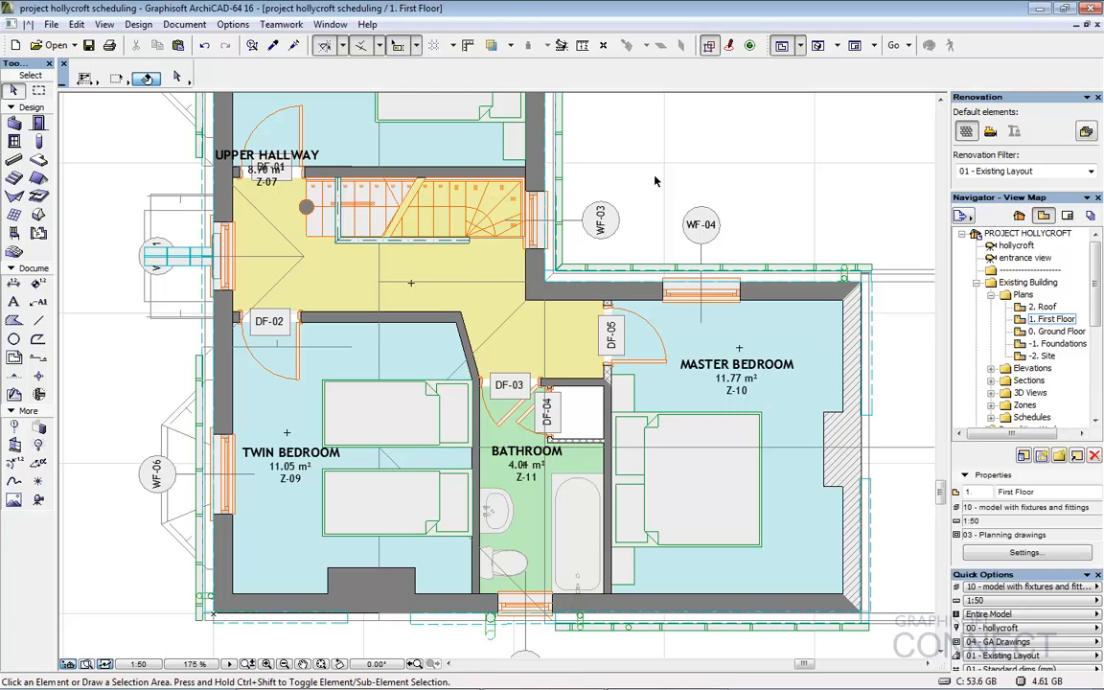
pyautogui.moveTo(767, 204); pyautogui.dragTo(827, 323, button='middle')
pyautogui.click(470, 421)
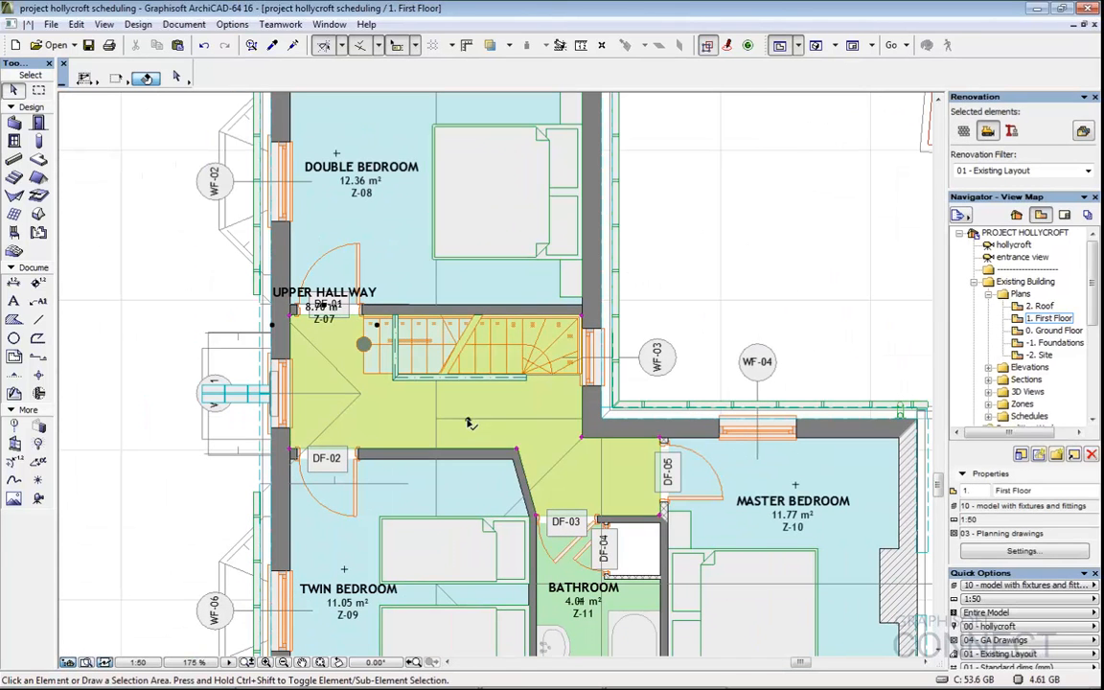
pyautogui.click(327, 305)
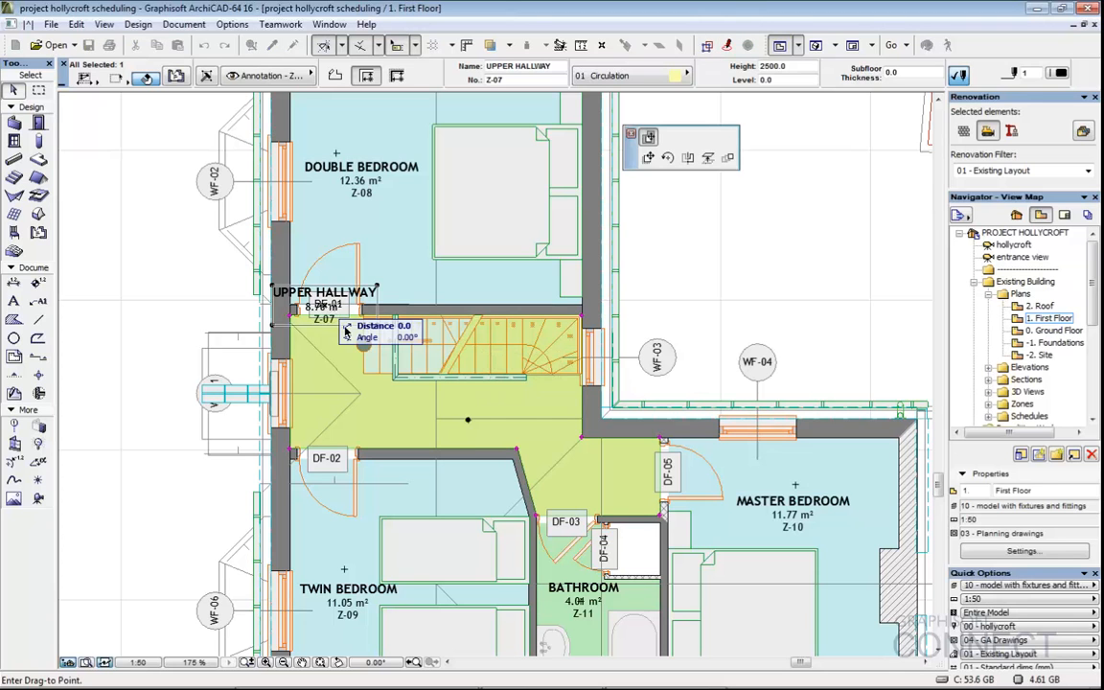
pyautogui.click(411, 409)
pyautogui.click(730, 291)
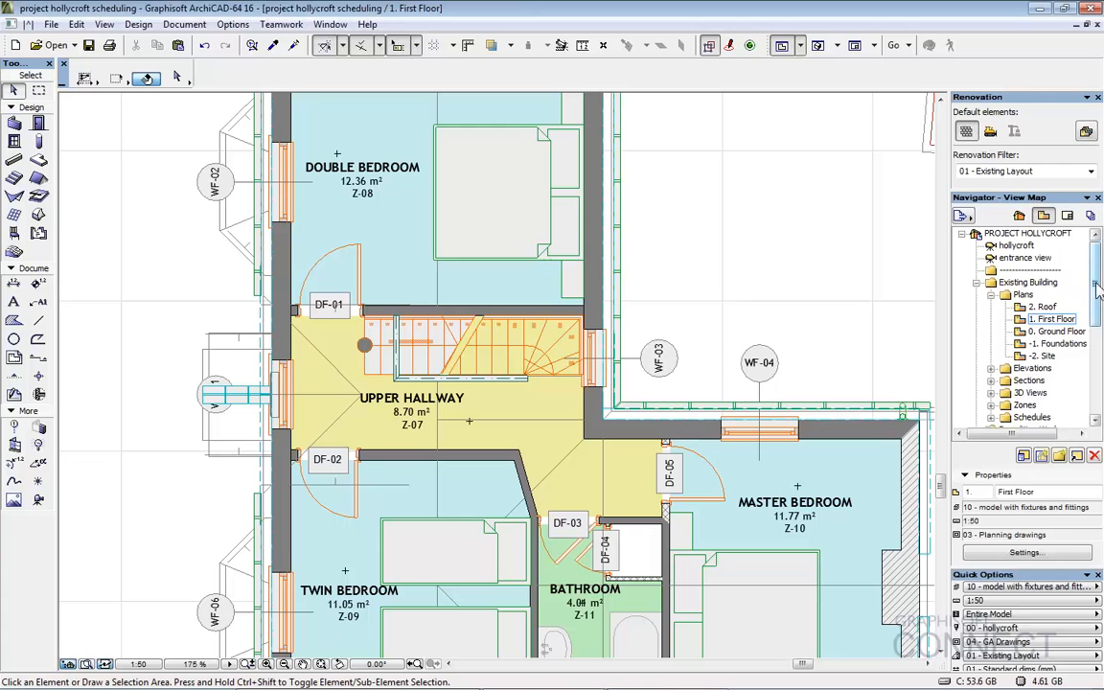
# Open the Proposed Building's 1. First Floor plan view and inspect the markers around the new master bedroom and ensuite
pyautogui.scroll(-4, 987, 269)
pyautogui.scroll(-1, 1047, 305)
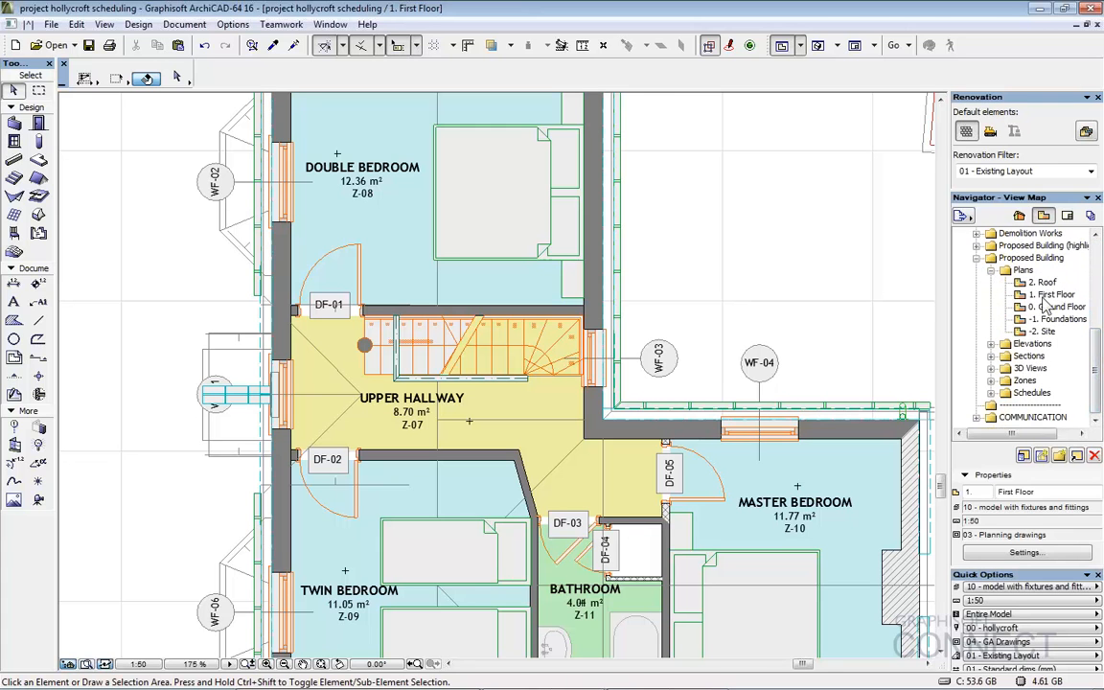
pyautogui.doubleClick(1045, 298)
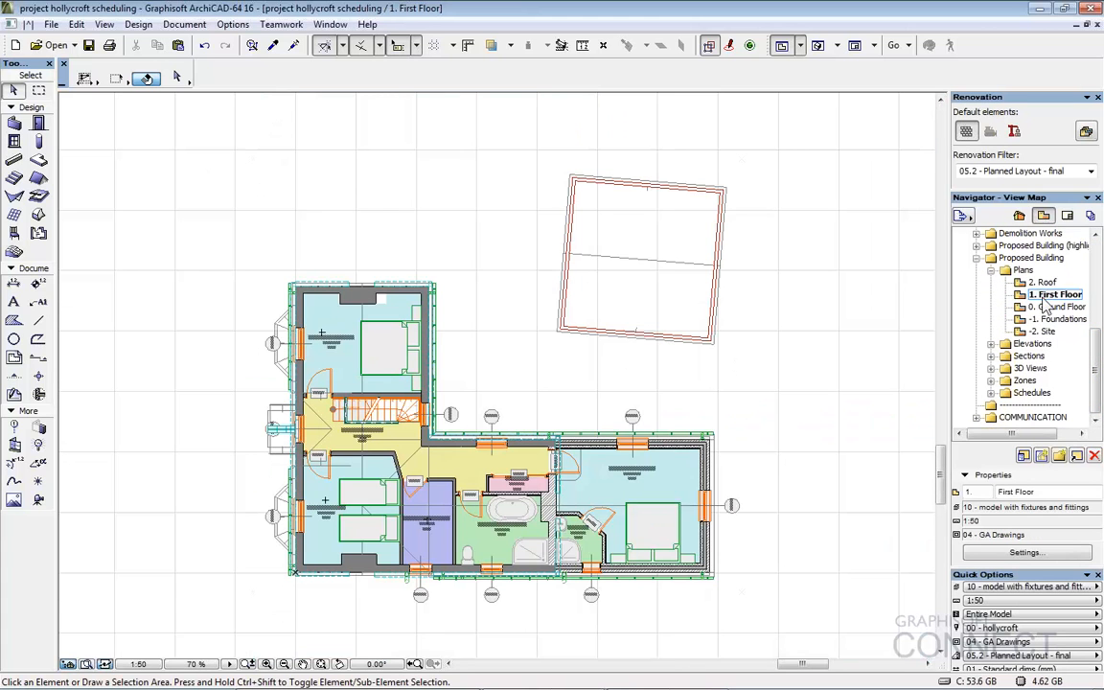
pyautogui.scroll(4, 566, 451)
pyautogui.moveTo(609, 456); pyautogui.dragTo(566, 294, button='middle')
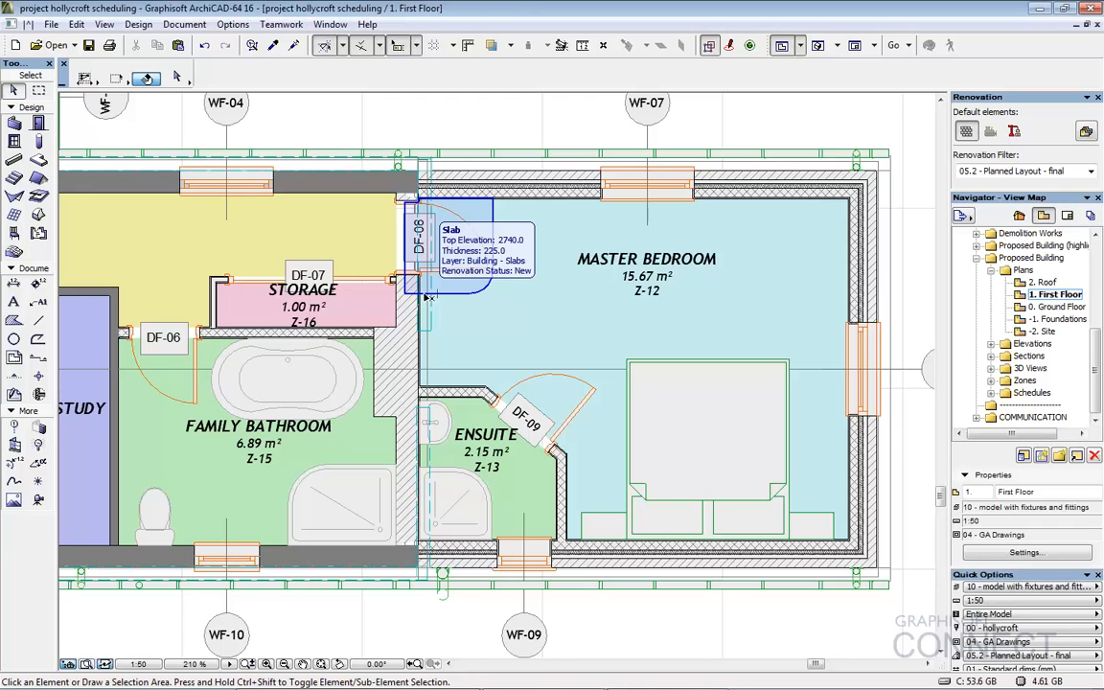
pyautogui.scroll(-1, 693, 396)
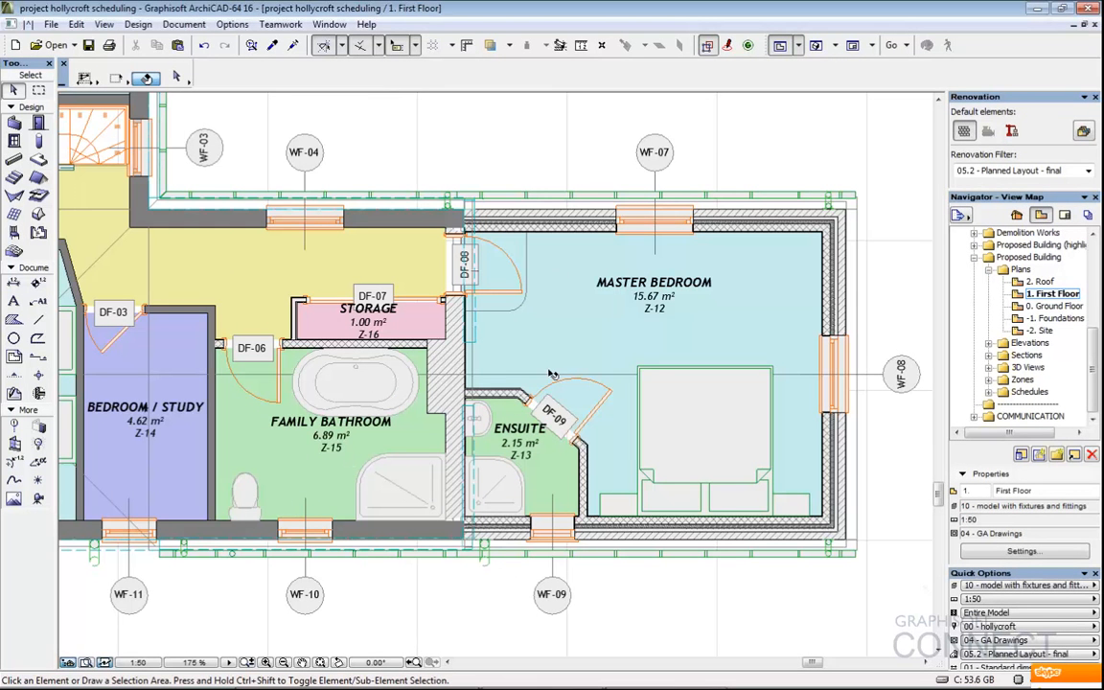
pyautogui.moveTo(516, 294); pyautogui.dragTo(435, 284, button='middle')
# Change the ID of the window in the master bedroom's right-hand end wall to WF-99
pyautogui.click(757, 362)
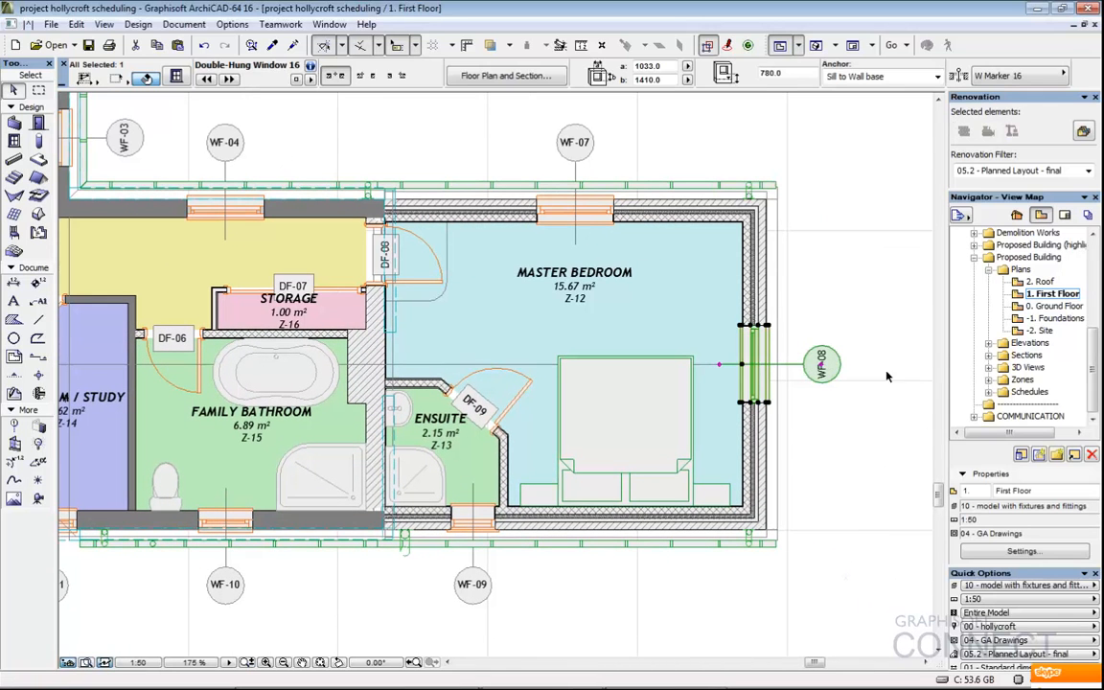
pyautogui.scroll(-5, 839, 77)
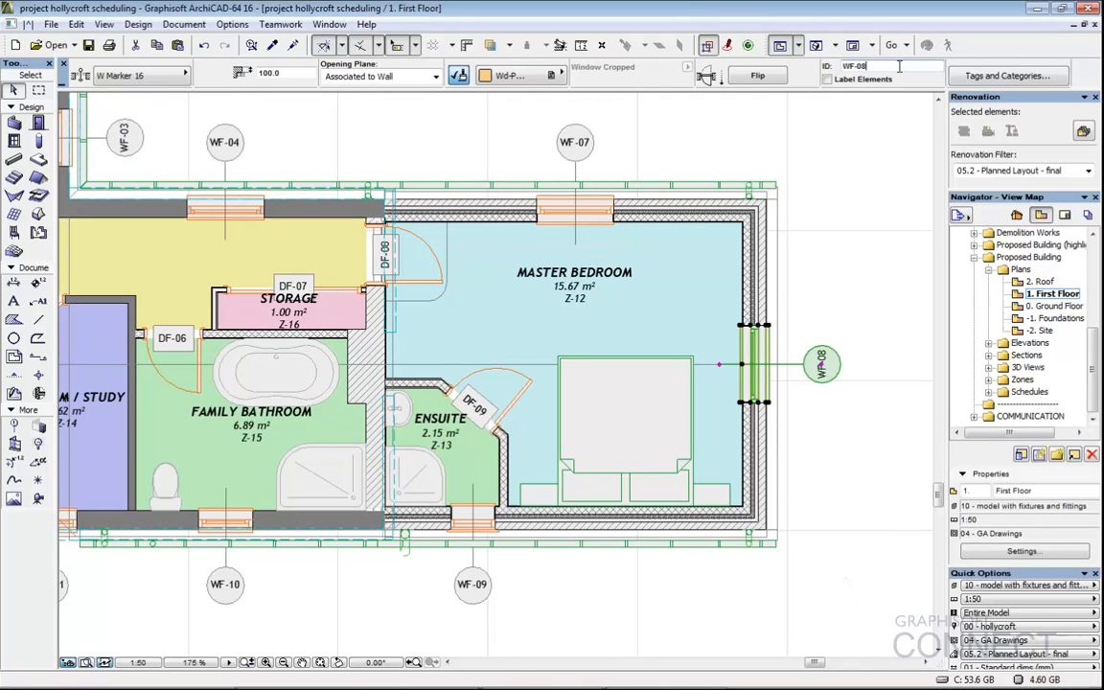
pyautogui.write('99')
pyautogui.press('Return')
pyautogui.click(875, 276)
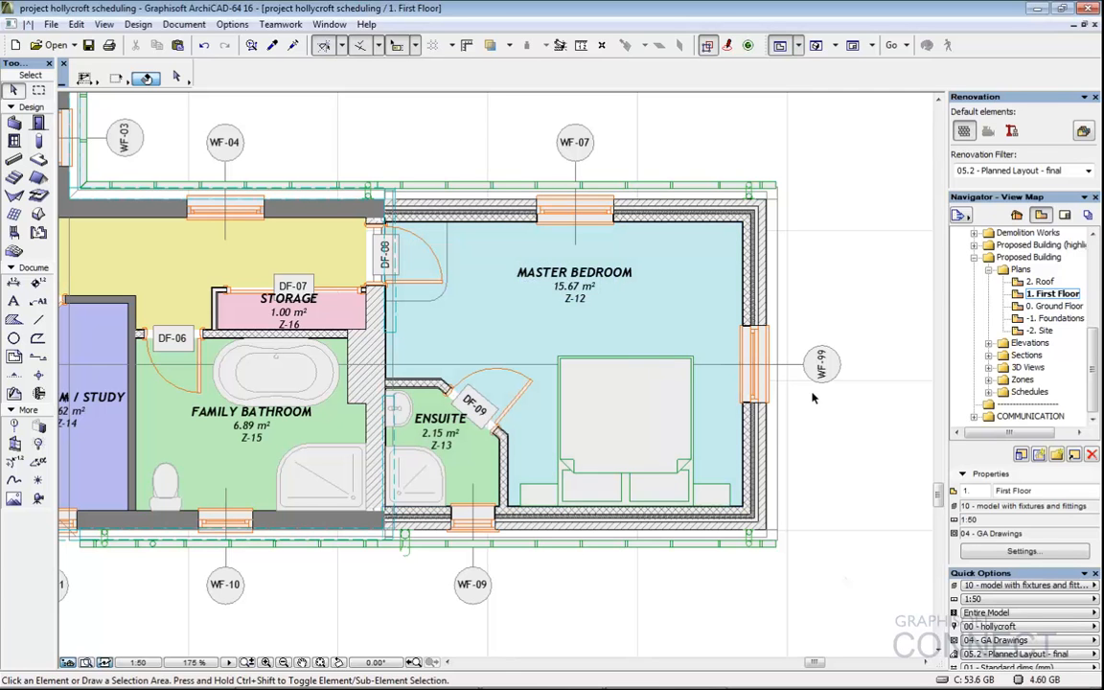
# Check the element IDs of the master bedroom's bed and the ensuite's shower tray
pyautogui.click(686, 372)
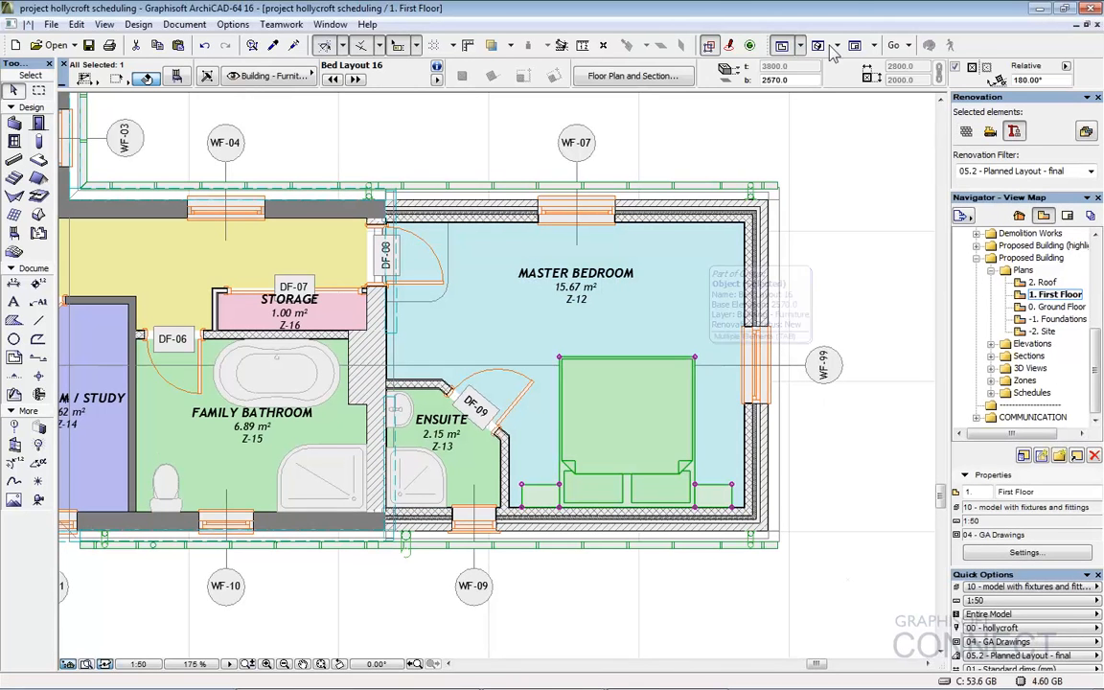
pyautogui.scroll(-5, 901, 79)
pyautogui.moveTo(889, 64); pyautogui.dragTo(835, 68)
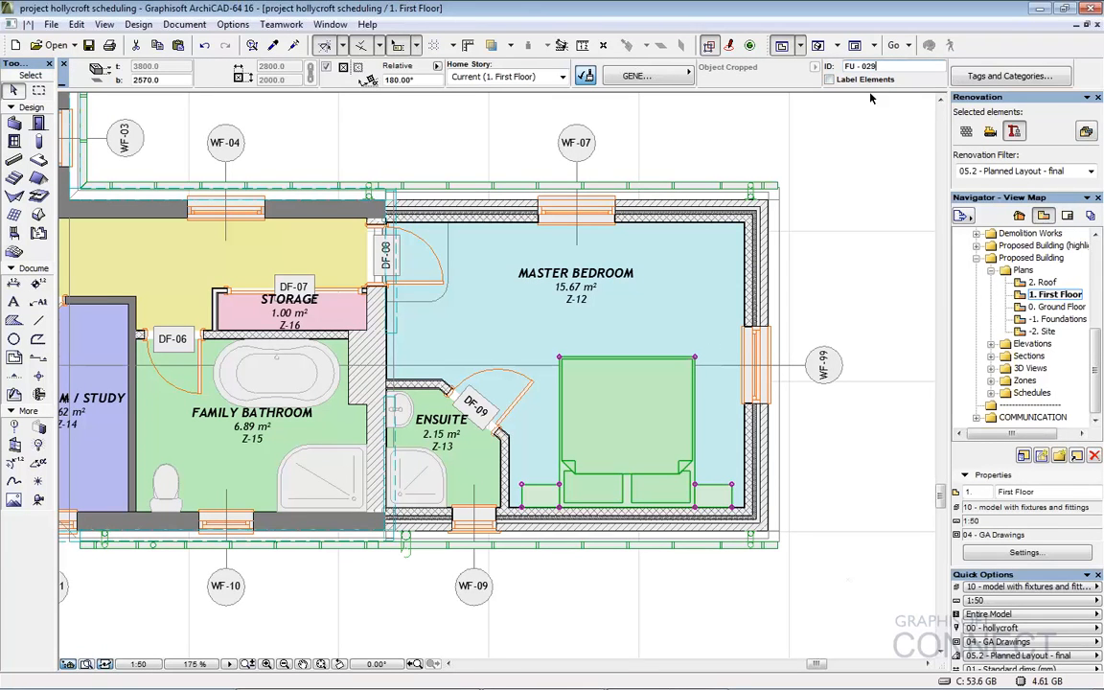
pyautogui.click(421, 475)
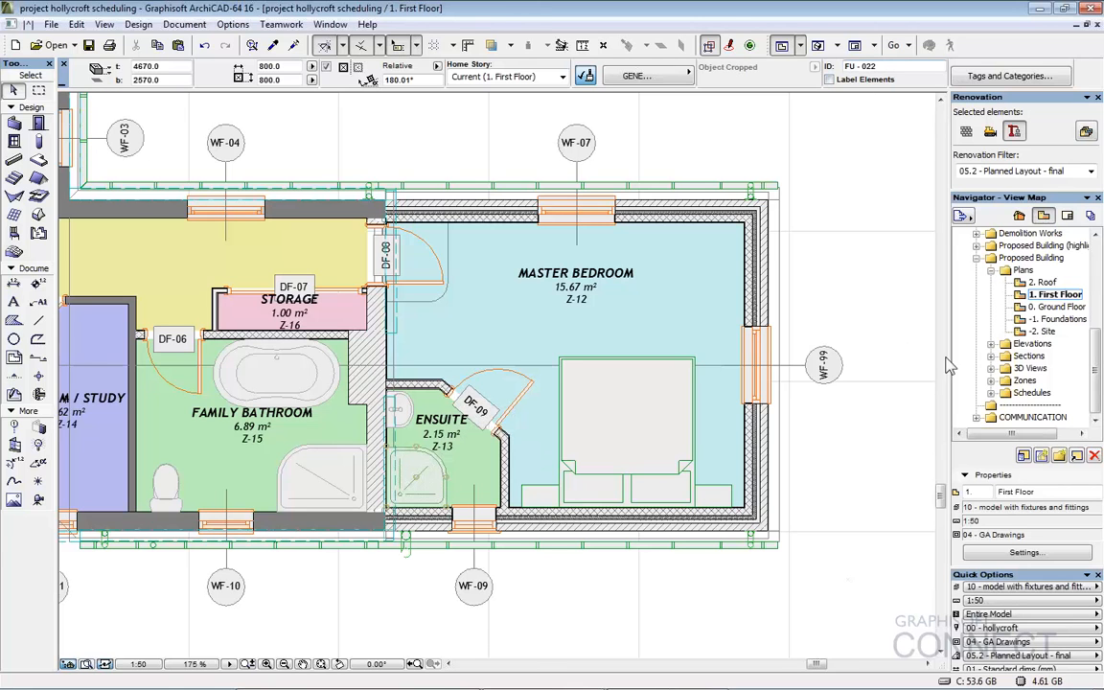
pyautogui.click(869, 219)
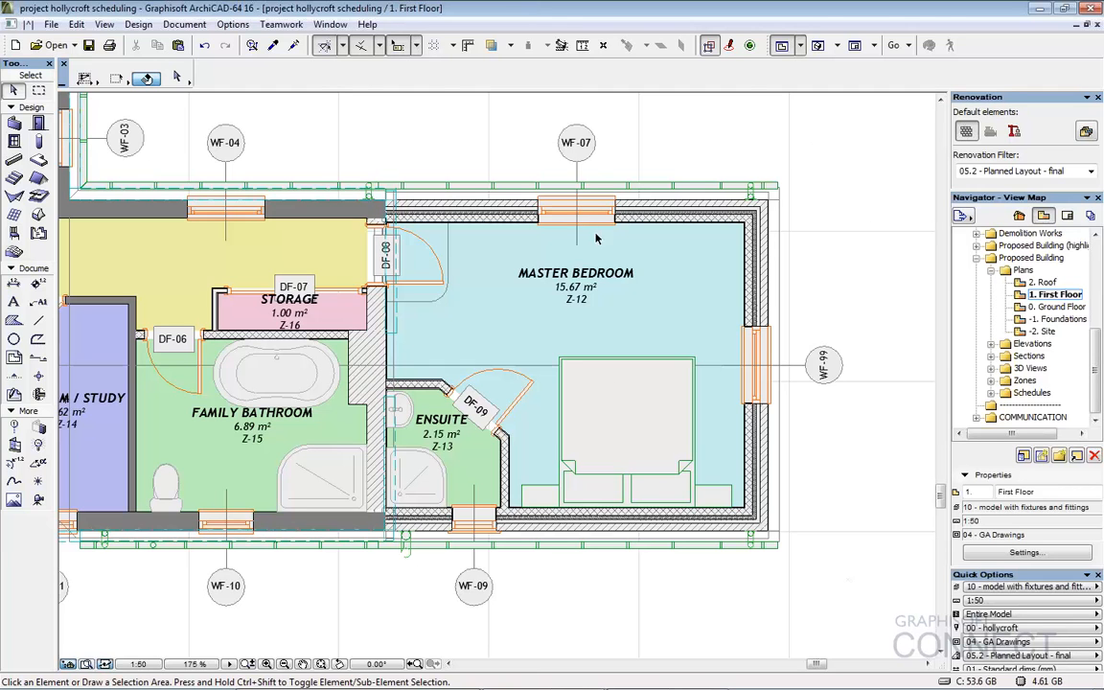
# Check the element IDs of the master bedroom's bed and of the cavity wall at the room's window end
pyautogui.click(560, 362)
pyautogui.scroll(-5, 808, 81)
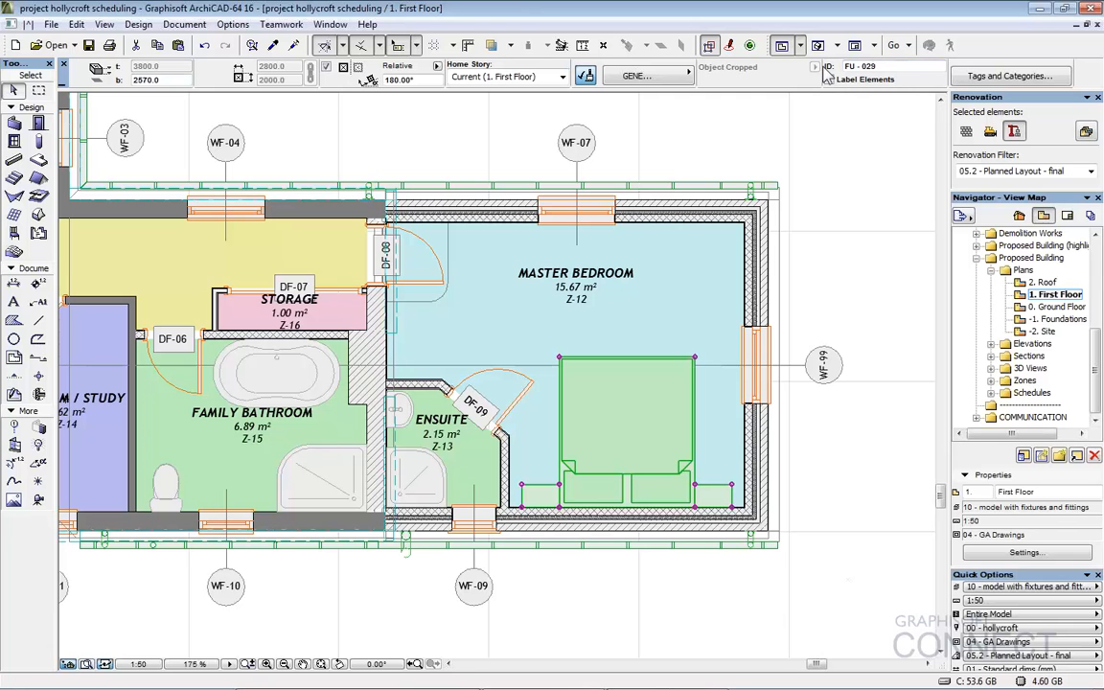
pyautogui.click(749, 283)
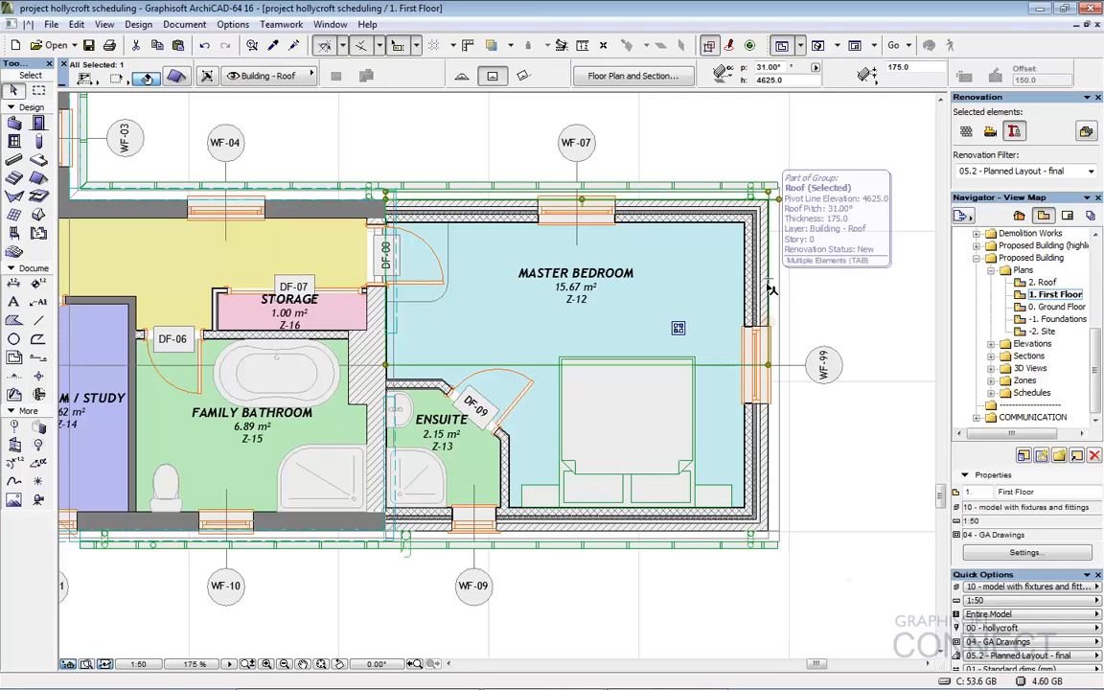
pyautogui.keyDown('alt'); pyautogui.click(752, 283); pyautogui.keyUp('alt')
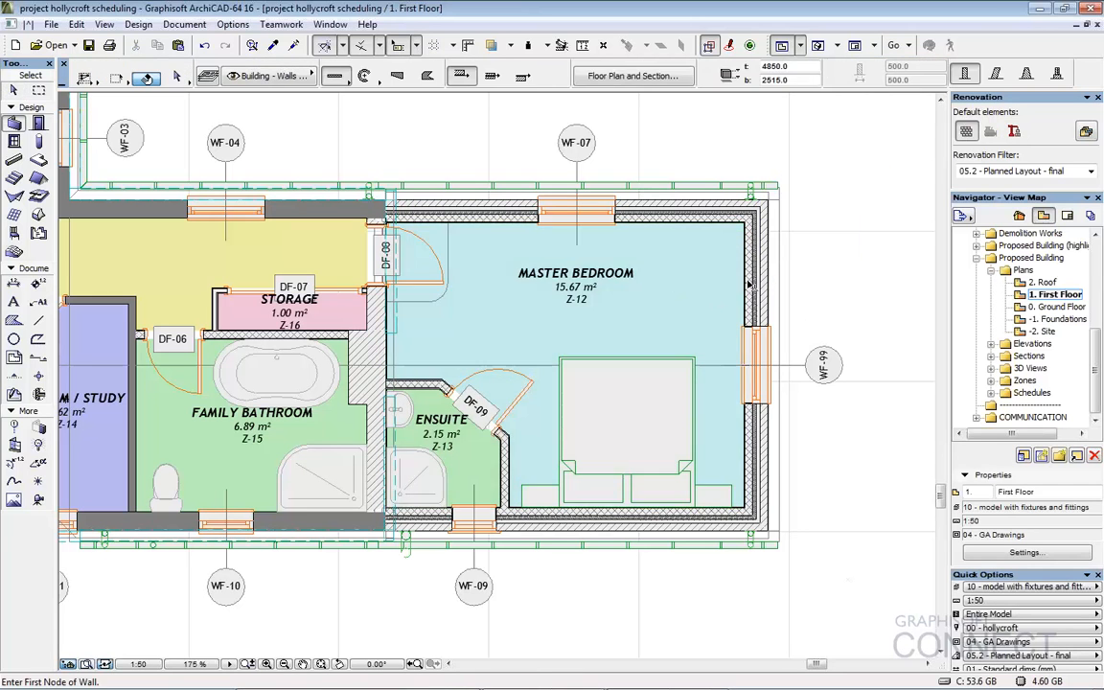
pyautogui.keyDown('shift'); pyautogui.click(764, 282); pyautogui.keyUp('shift')
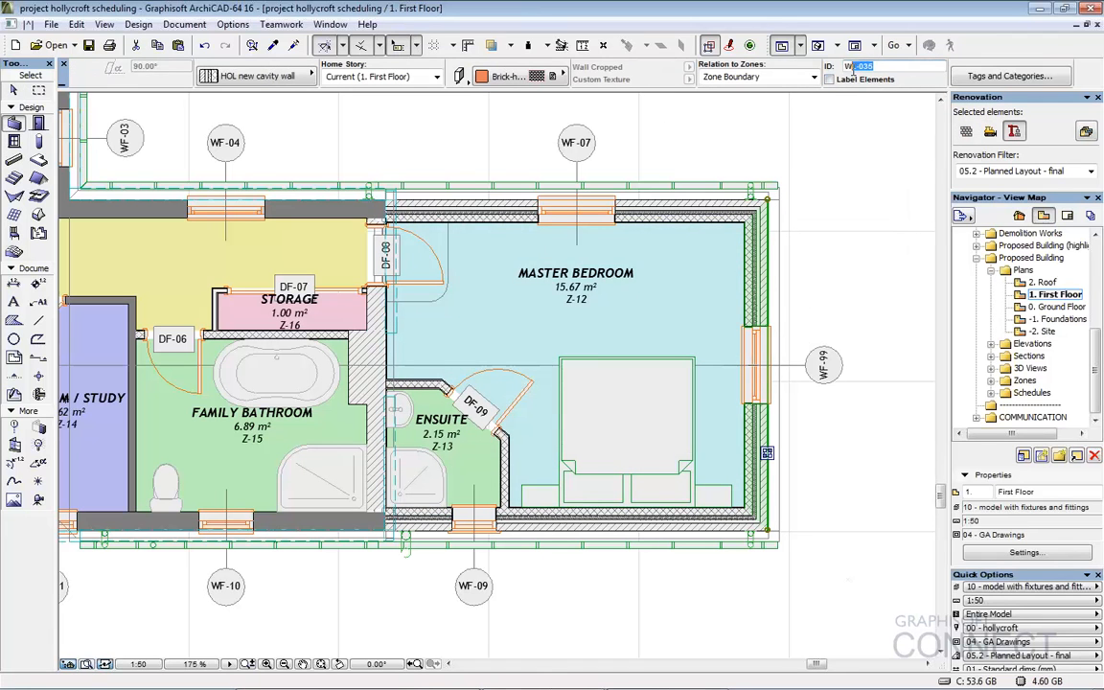
pyautogui.click(885, 67)
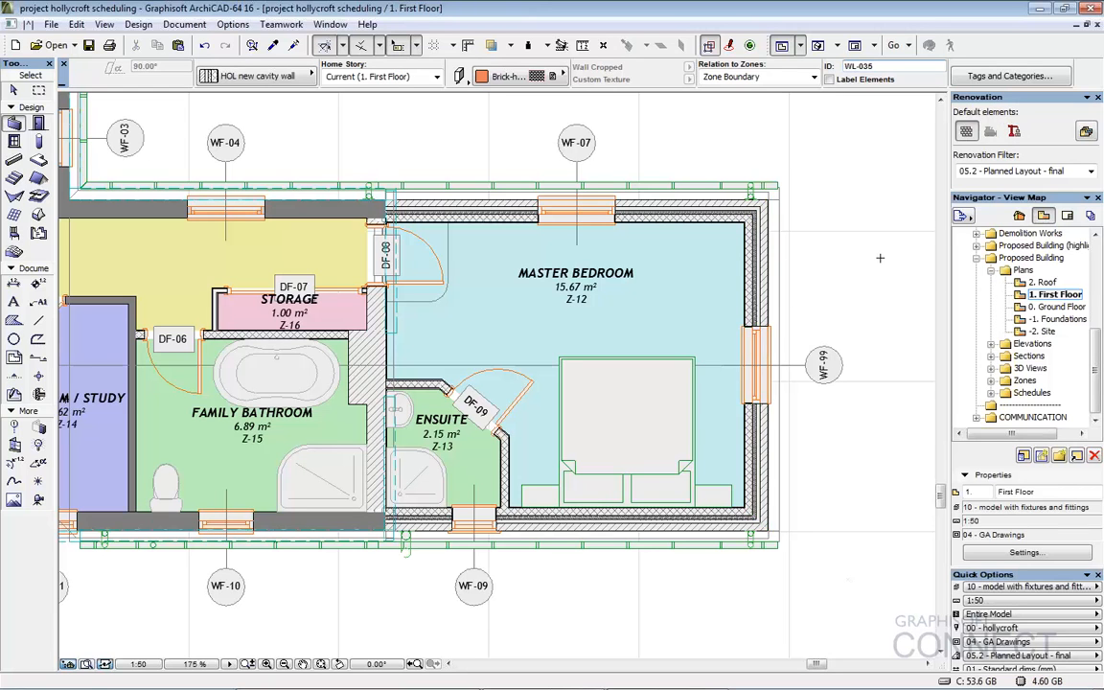
pyautogui.press('Escape')
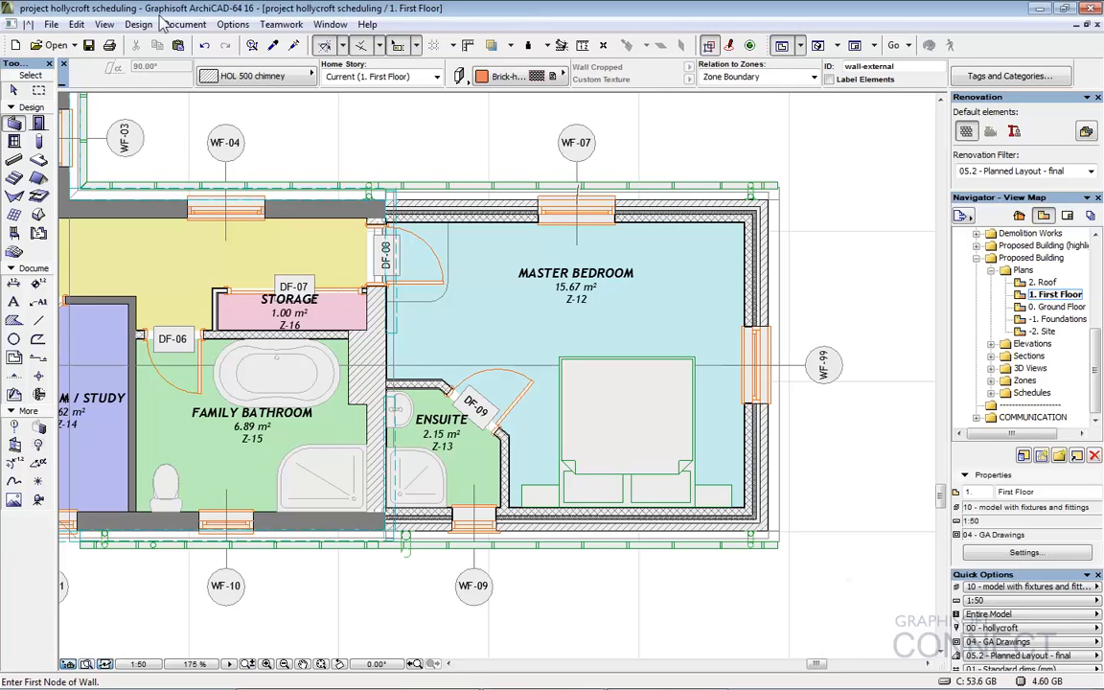
# Open the scheme settings for the interactive schedules and browse the list of available schemes
pyautogui.click(187, 26)
pyautogui.moveTo(288, 299)
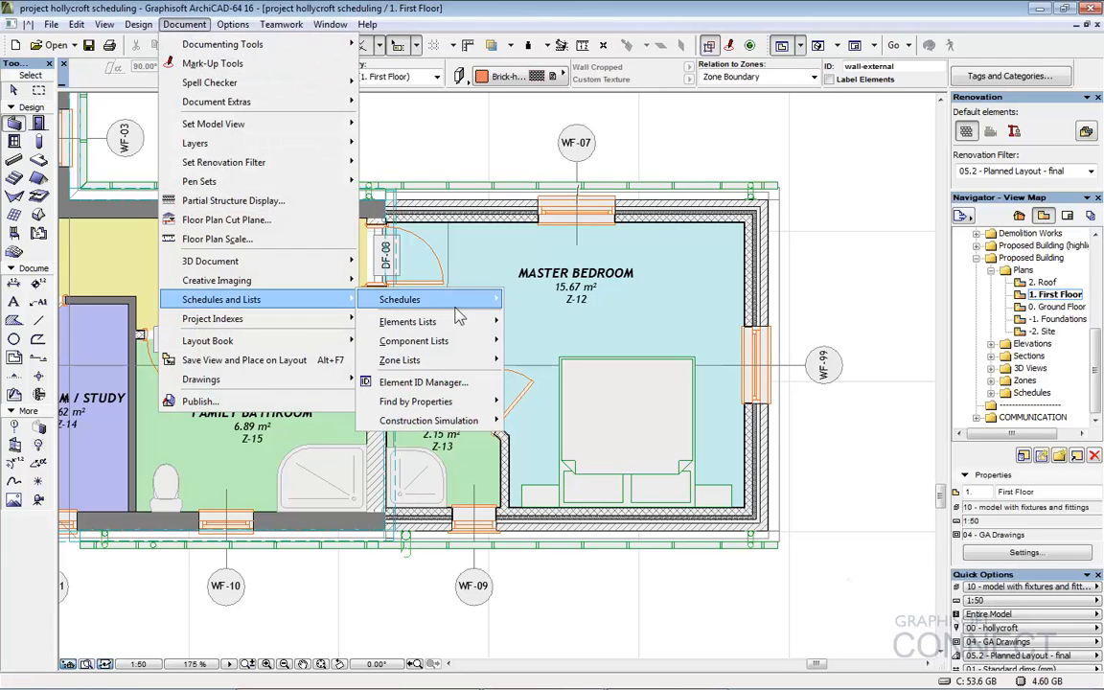
pyautogui.moveTo(459, 314)
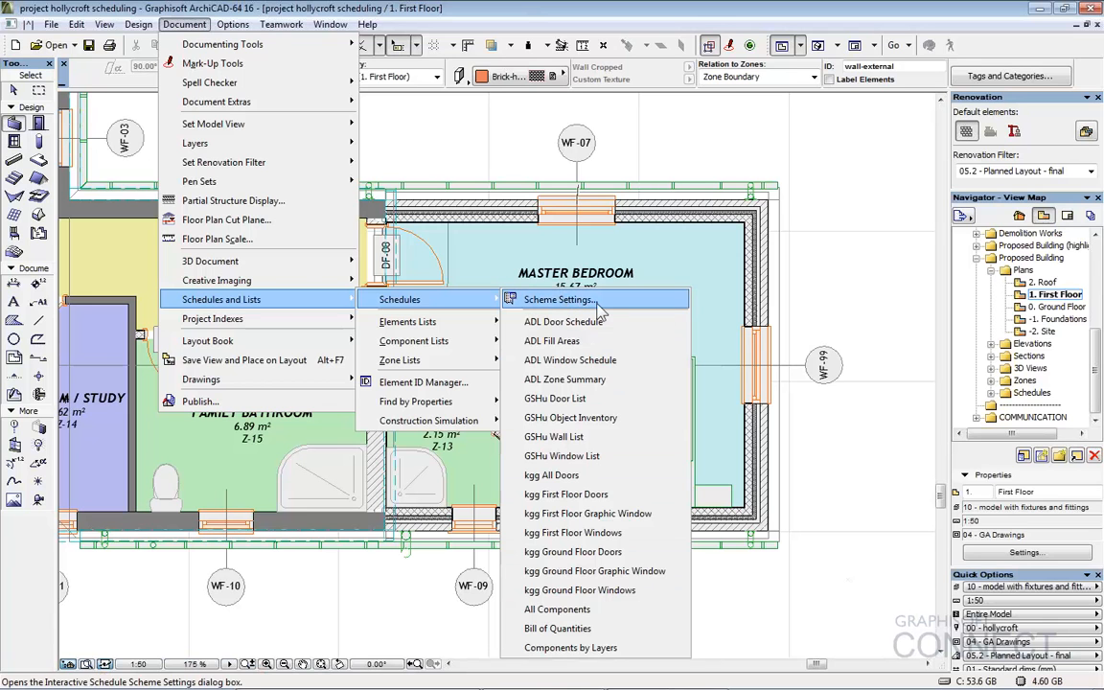
pyautogui.click(597, 305)
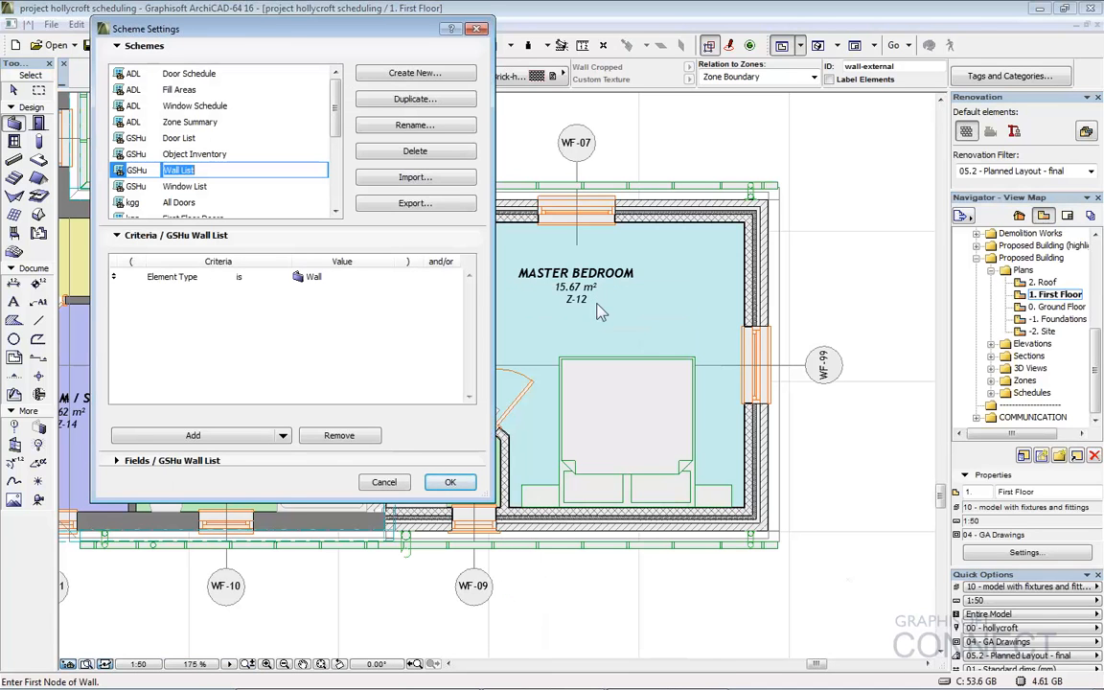
pyautogui.moveTo(219, 32); pyautogui.dragTo(482, 52)
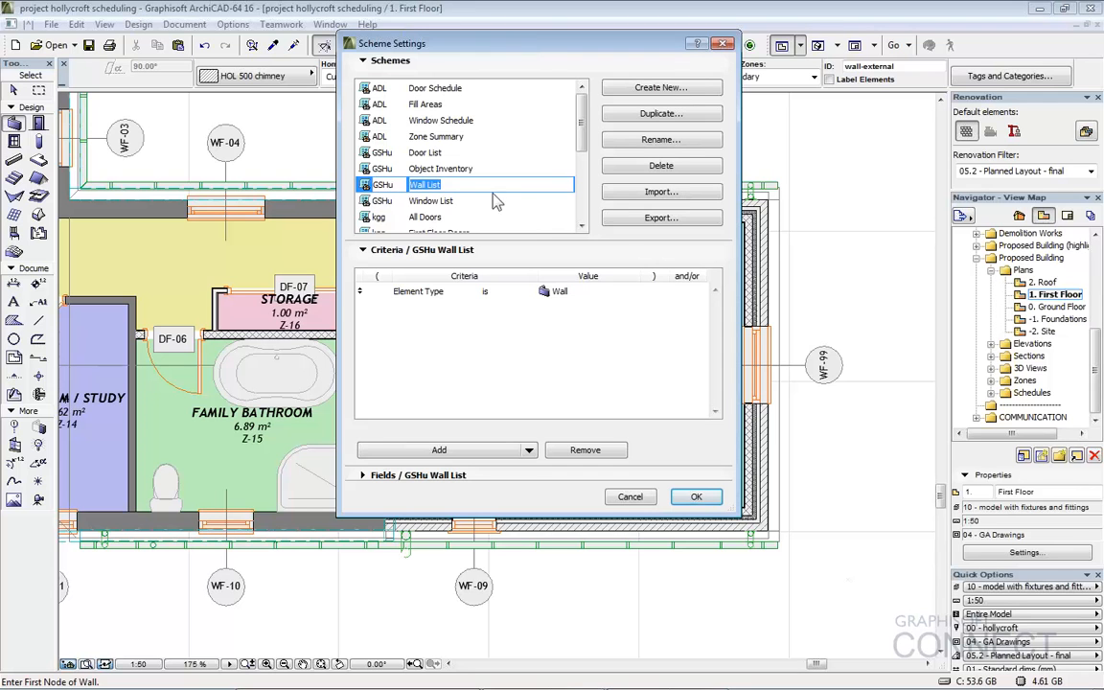
pyautogui.moveTo(582, 139); pyautogui.dragTo(587, 170)
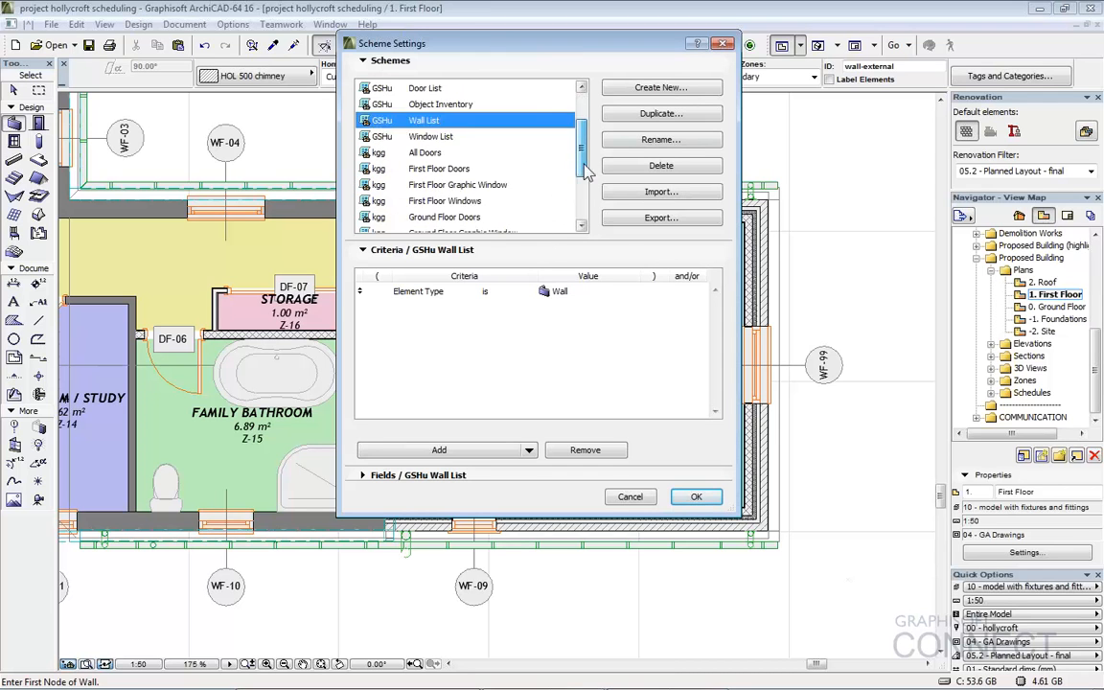
pyautogui.scroll(-1, 587, 170)
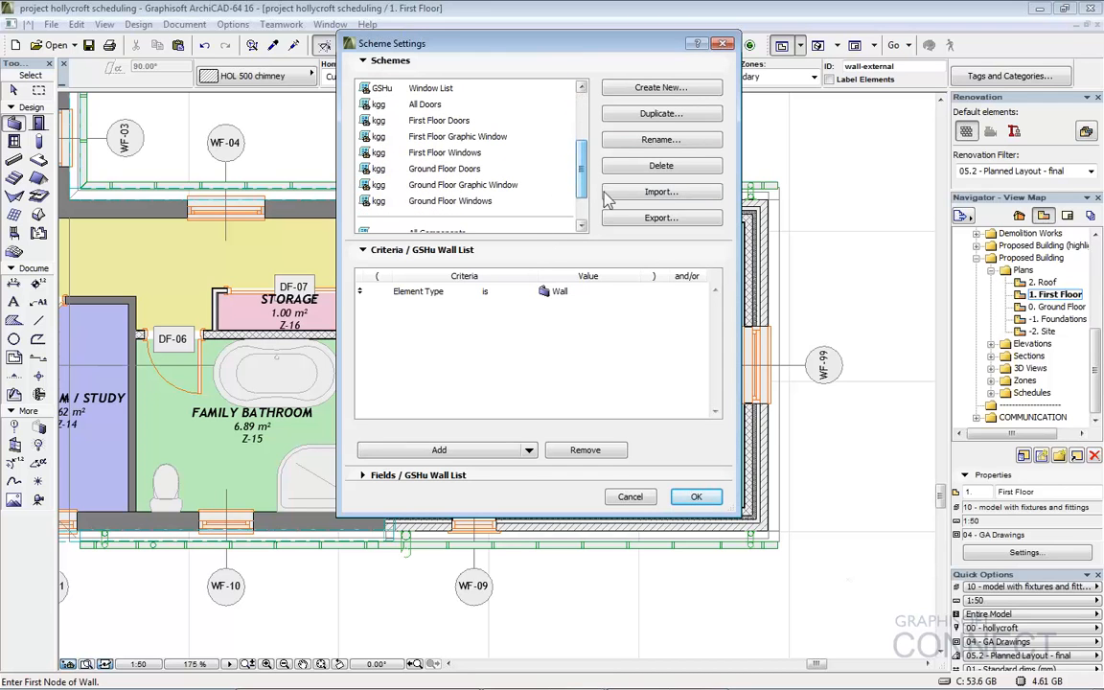
# Compare the criteria of the kgg First Floor Windows scheme with those of the kgg Ground Floor Doors scheme
pyautogui.click(444, 153)
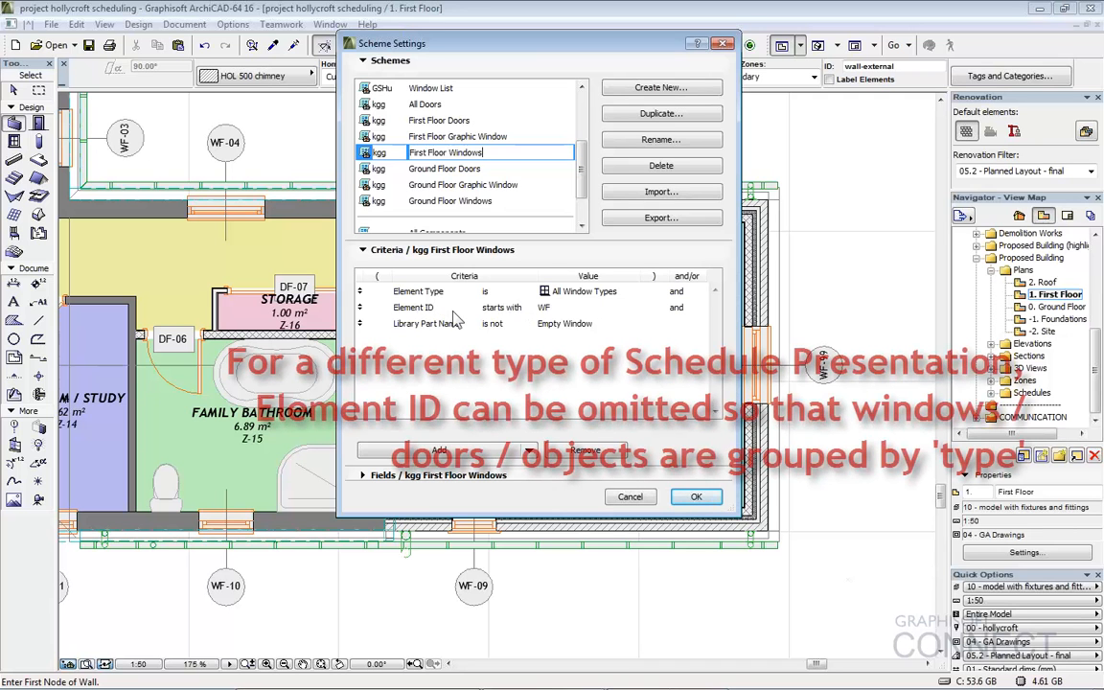
pyautogui.click(562, 307)
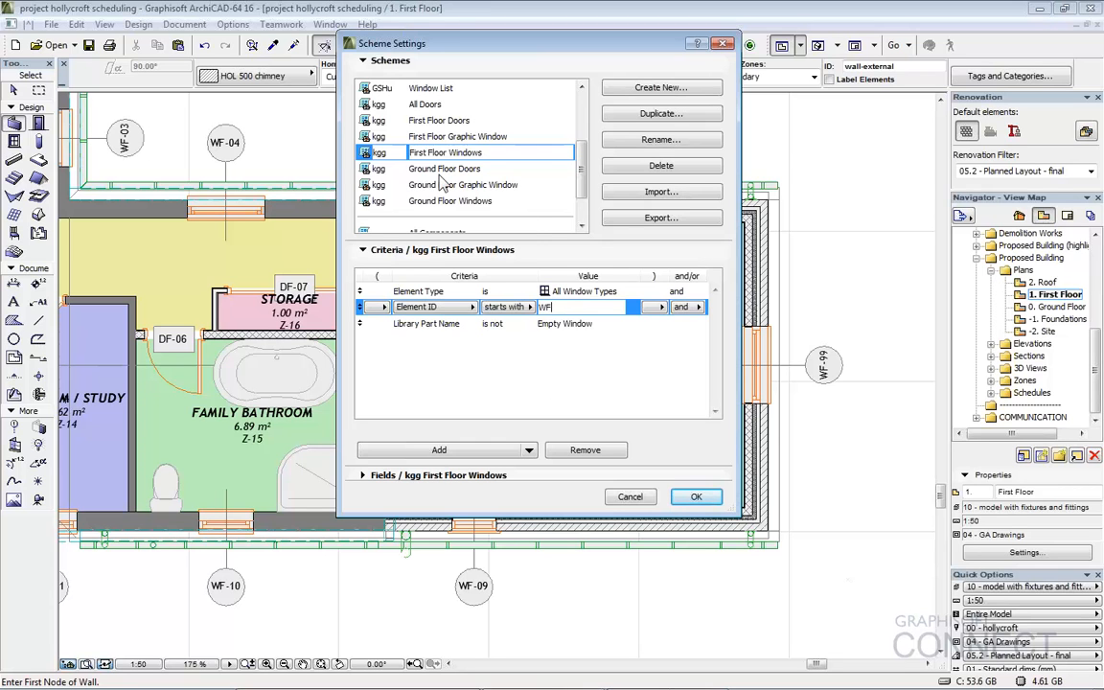
pyautogui.click(441, 170)
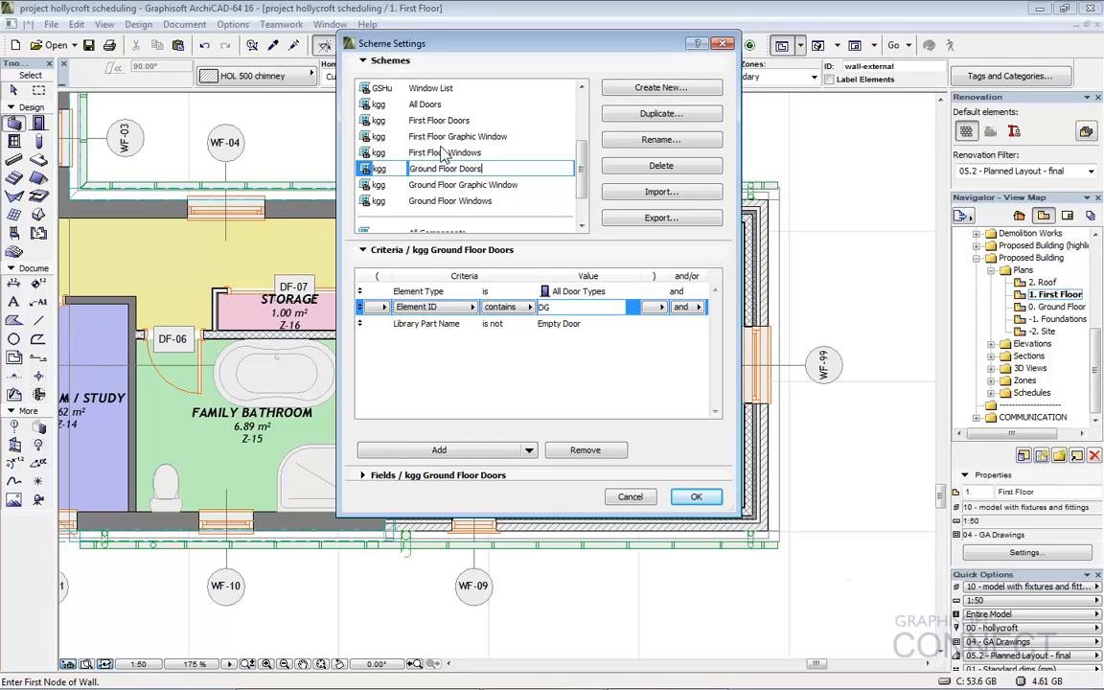
pyautogui.click(421, 152)
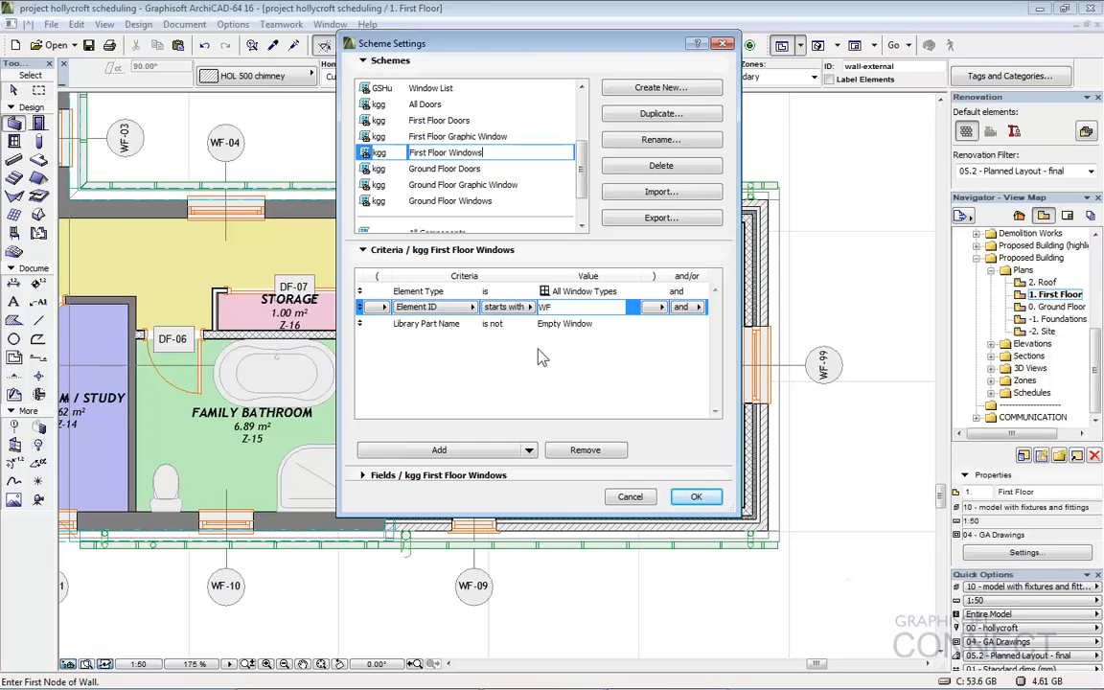
# Review the schedule fields of the First Floor Windows scheme and its available Window/Door and General parameters
pyautogui.click(496, 253)
pyautogui.click(477, 268)
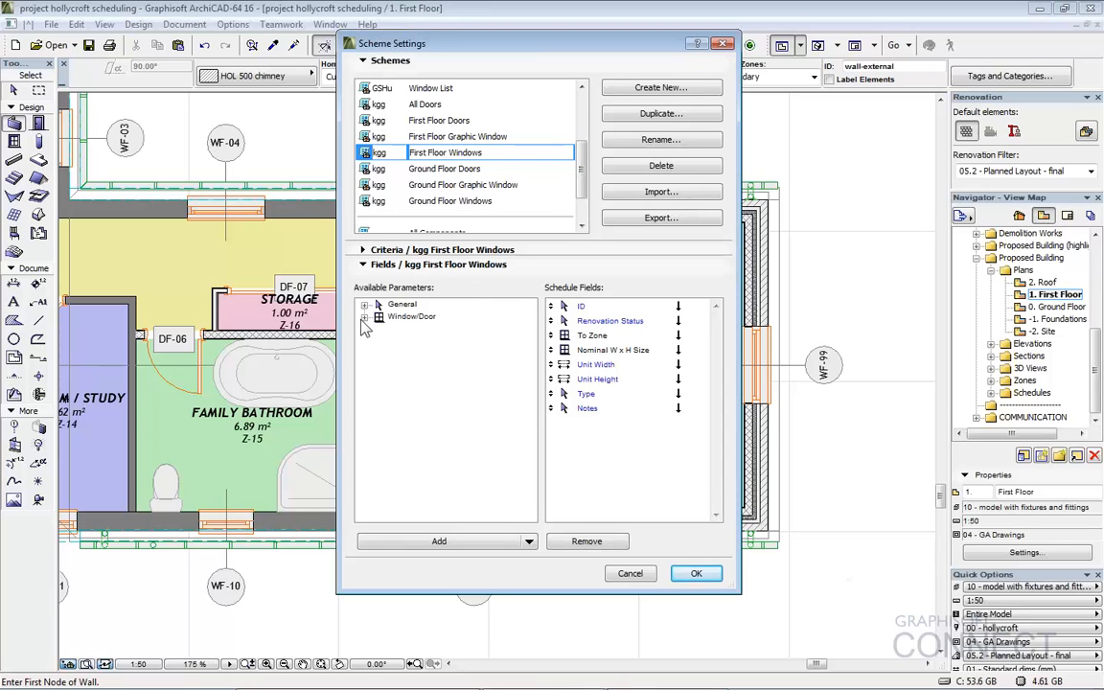
pyautogui.click(365, 318)
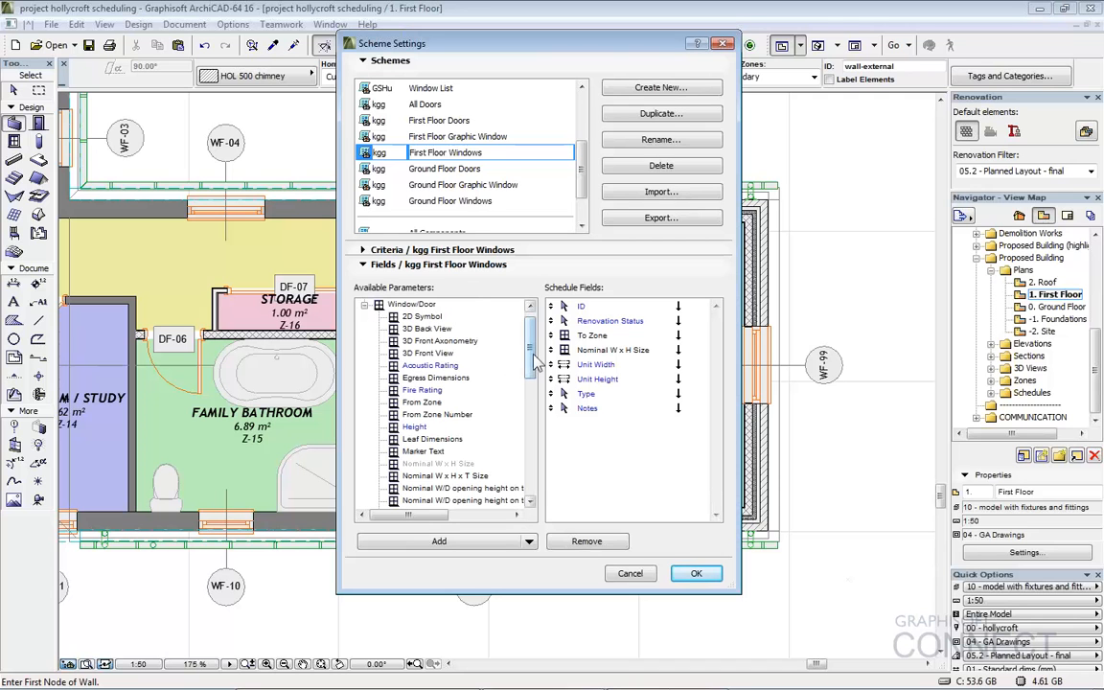
pyautogui.moveTo(534, 357)
pyautogui.mouseDown()
pyautogui.moveTo(537, 417)
pyautogui.moveTo(533, 347)
pyautogui.mouseUp()
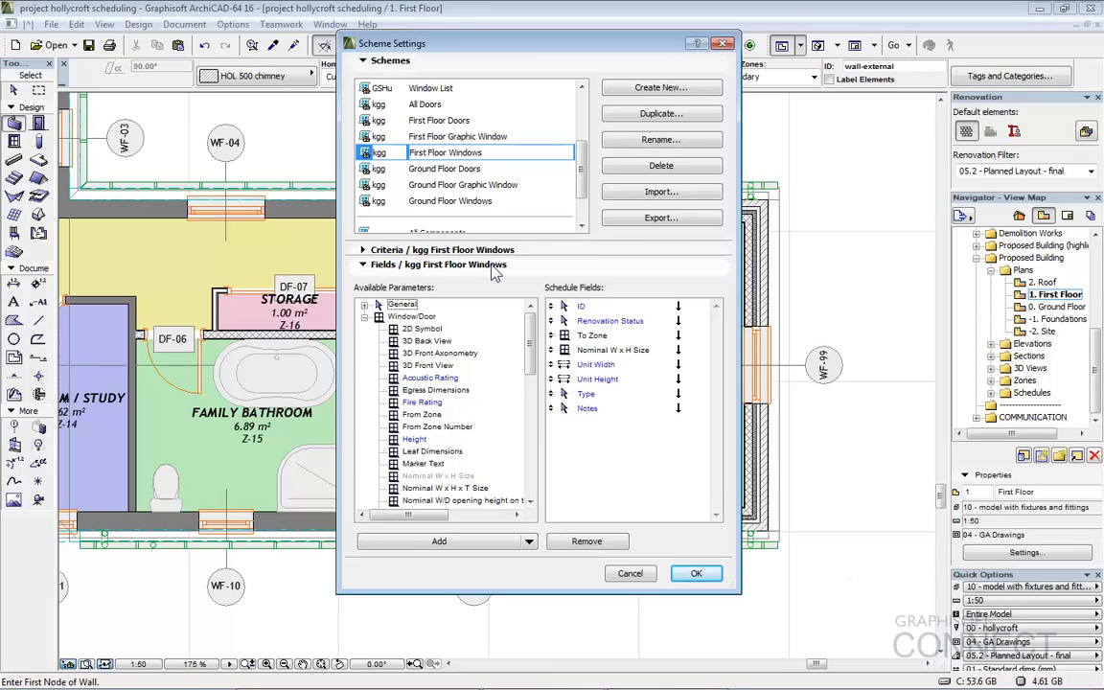
pyautogui.click(365, 306)
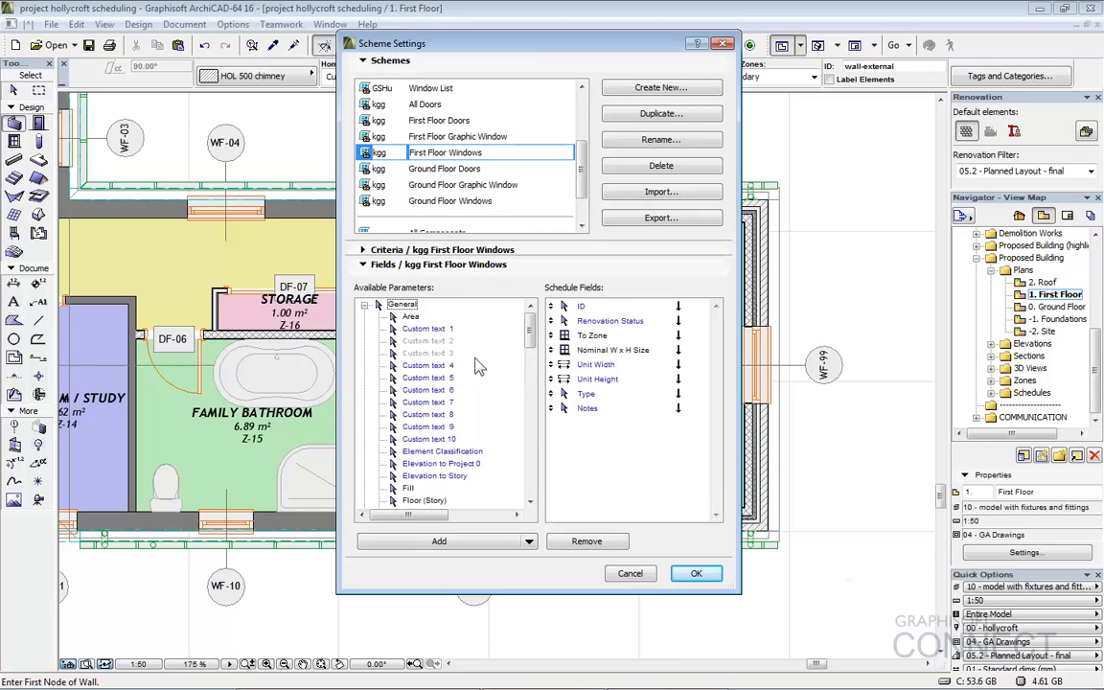
pyautogui.scroll(-2, 474, 347)
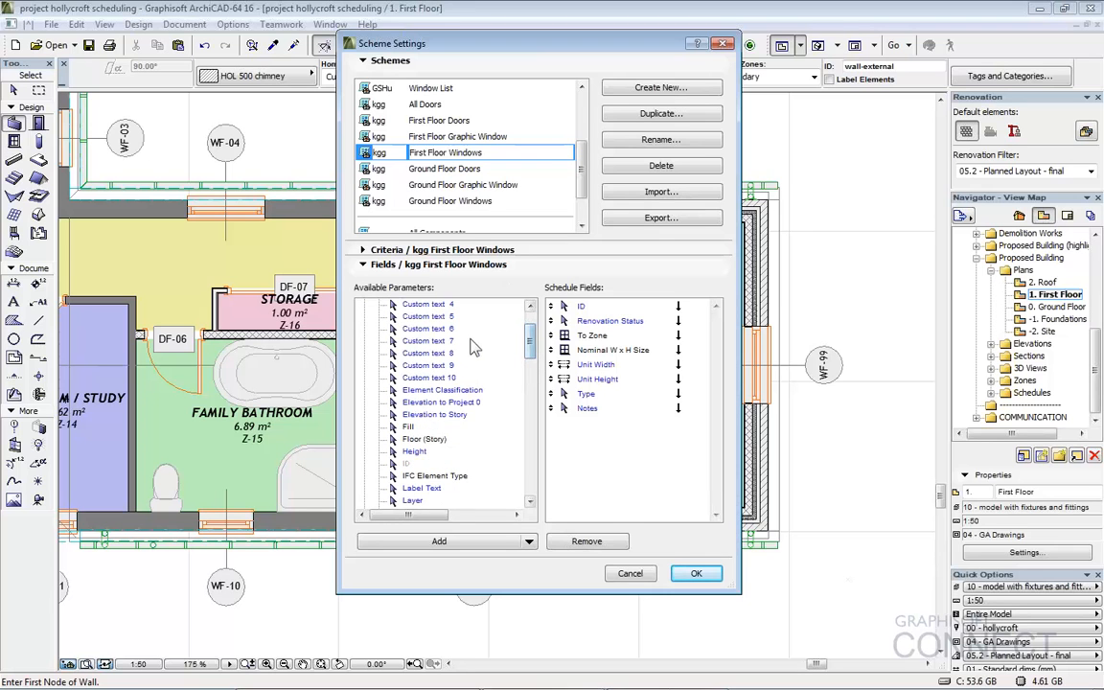
pyautogui.scroll(2, 477, 311)
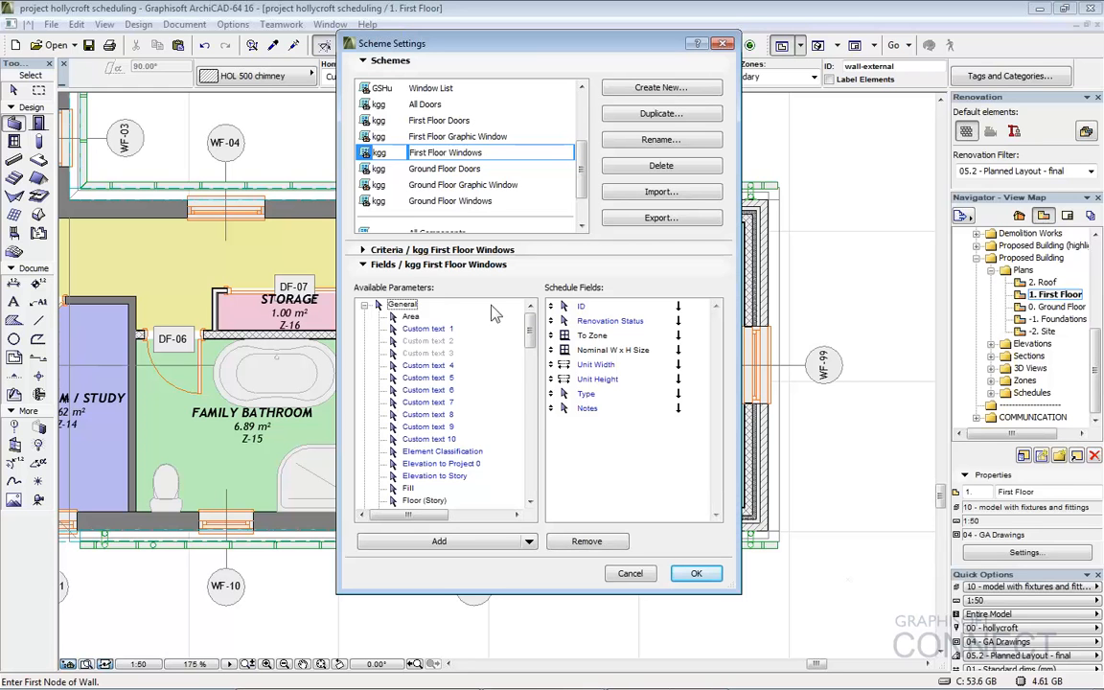
pyautogui.moveTo(530, 329); pyautogui.dragTo(527, 480)
pyautogui.scroll(15, 479, 421)
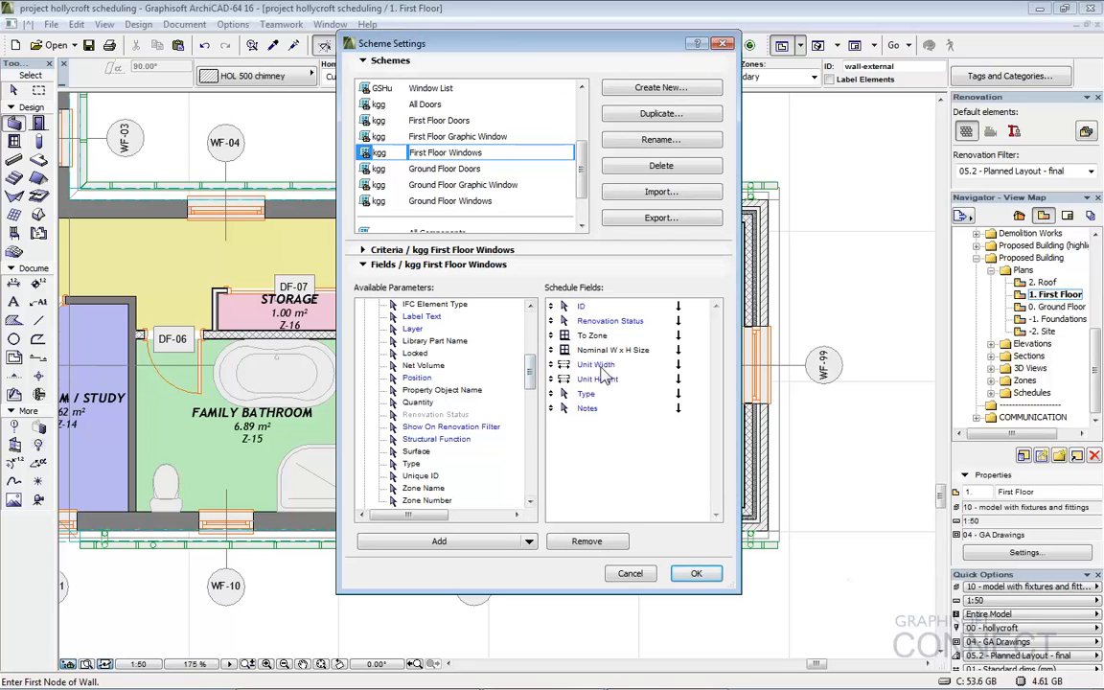
# Check the options for adding object parameters or IFC properties to the scheme and accept the scheme settings
pyautogui.click(528, 542)
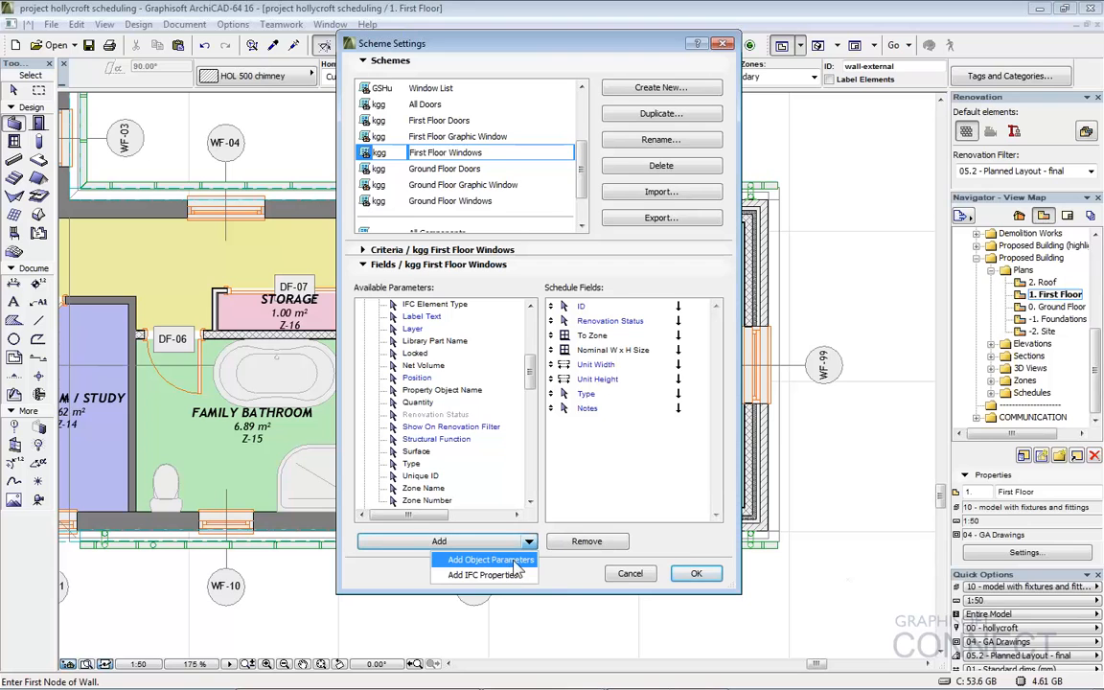
pyautogui.click(567, 577)
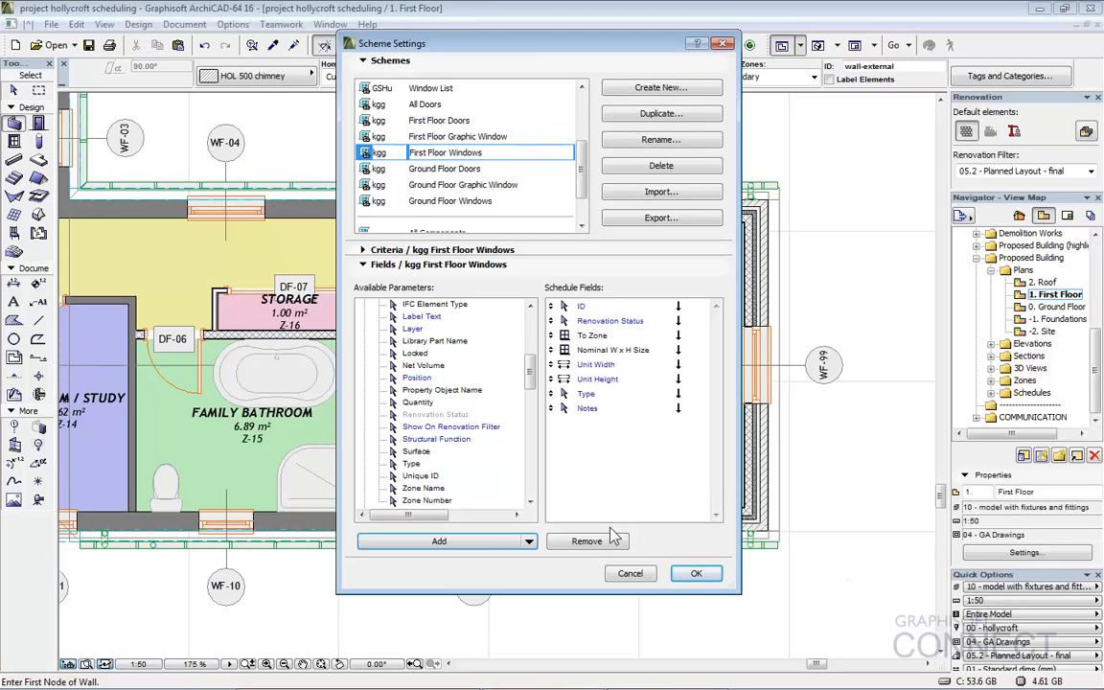
pyautogui.click(697, 574)
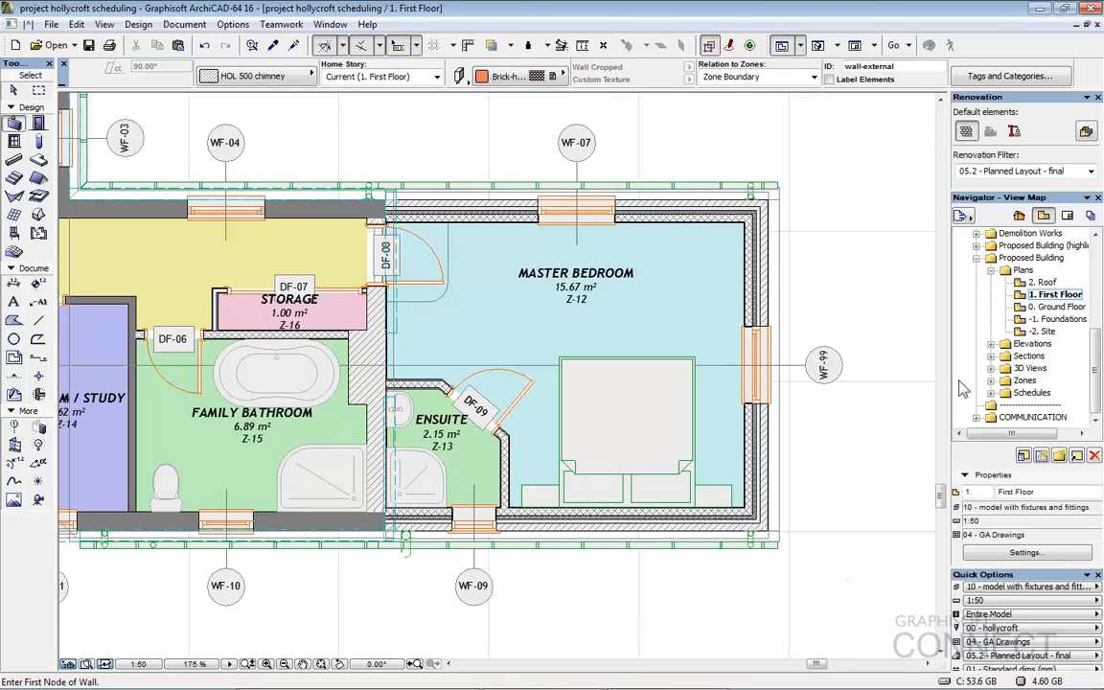
# Open the Proposed Building's First Floor Windows schedule and inspect its columns across to the notes
pyautogui.click(992, 393)
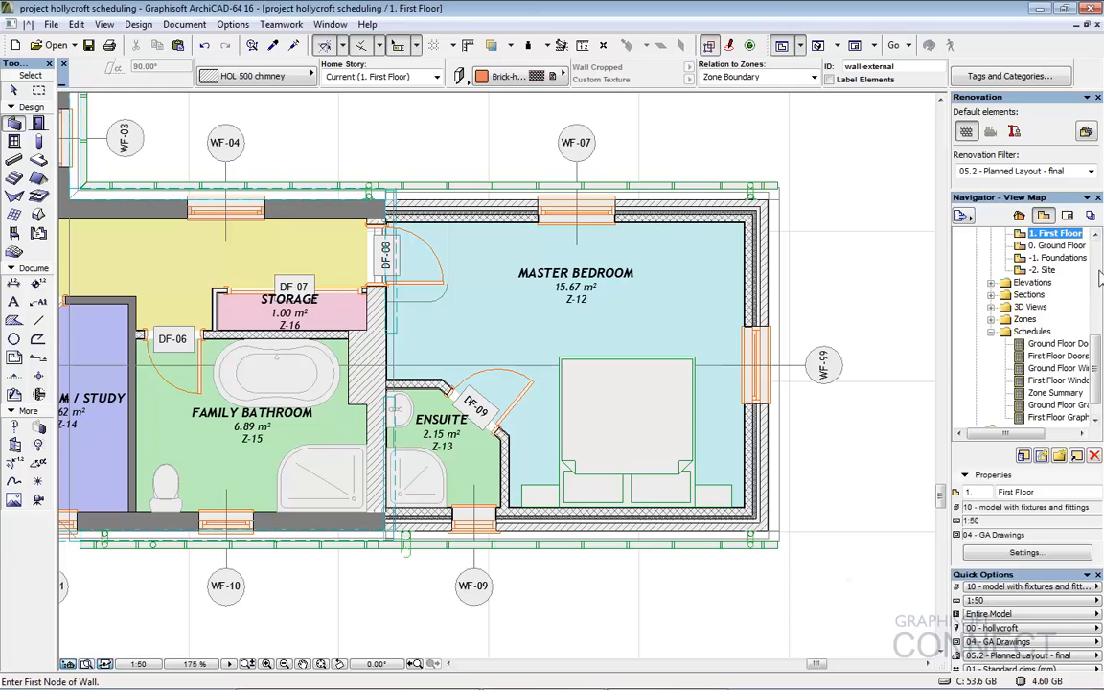
pyautogui.moveTo(1096, 346); pyautogui.dragTo(1075, 372)
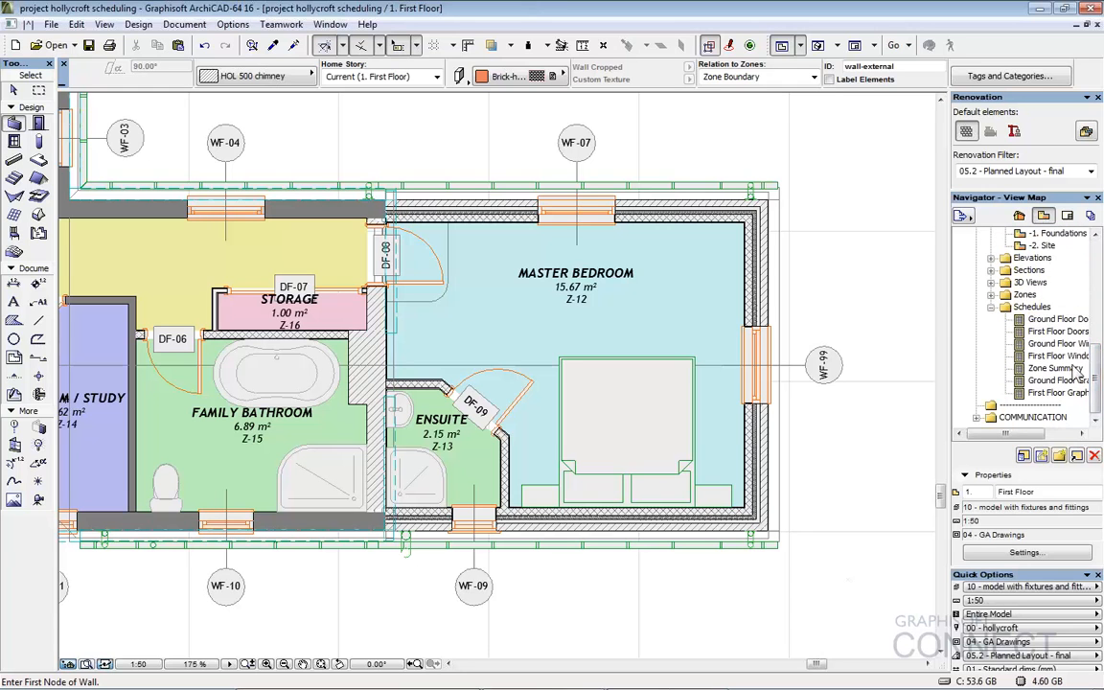
pyautogui.click(1058, 356)
pyautogui.moveTo(993, 434); pyautogui.dragTo(1021, 436)
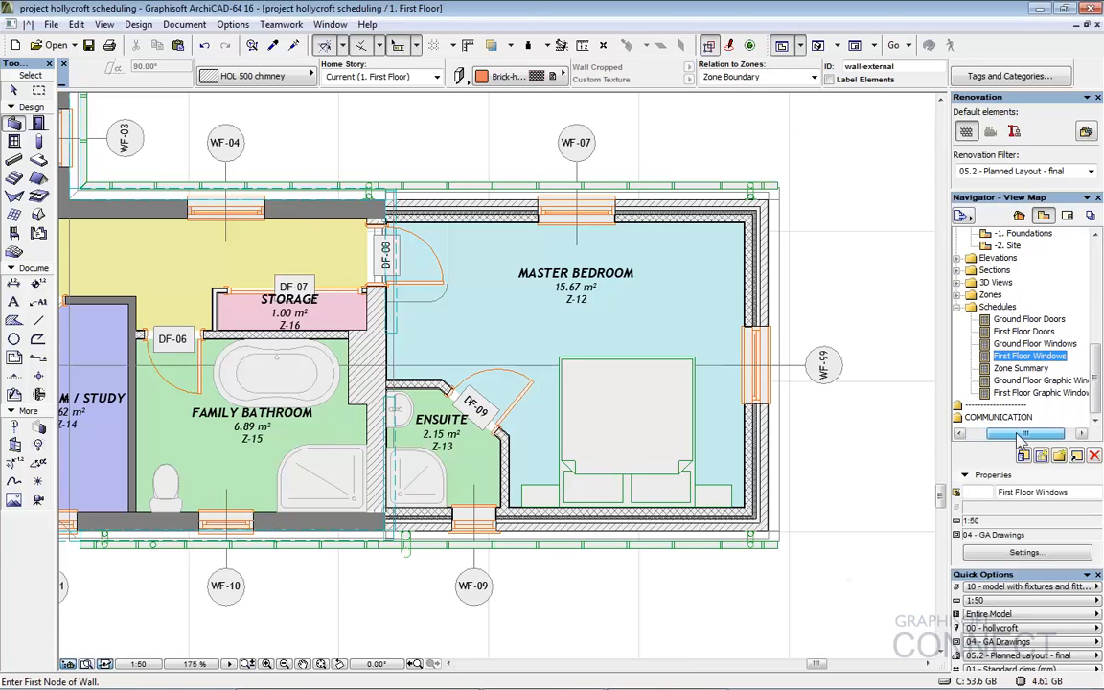
pyautogui.doubleClick(1020, 359)
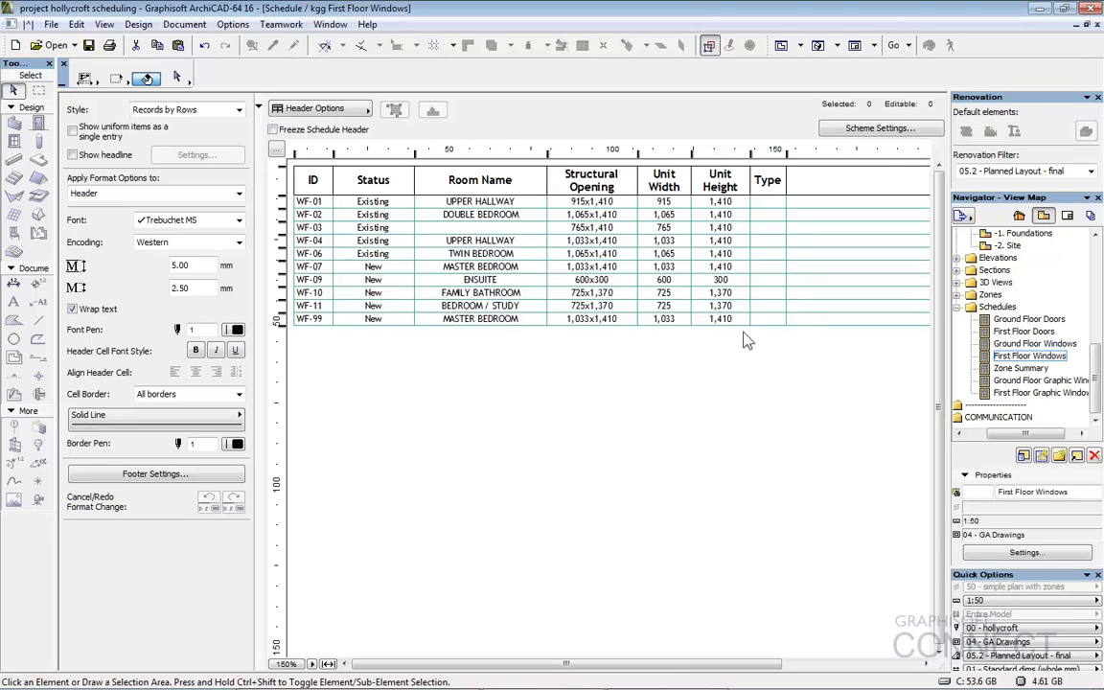
pyautogui.moveTo(773, 665)
pyautogui.mouseDown()
pyautogui.moveTo(895, 662)
pyautogui.moveTo(778, 658)
pyautogui.mouseUp()
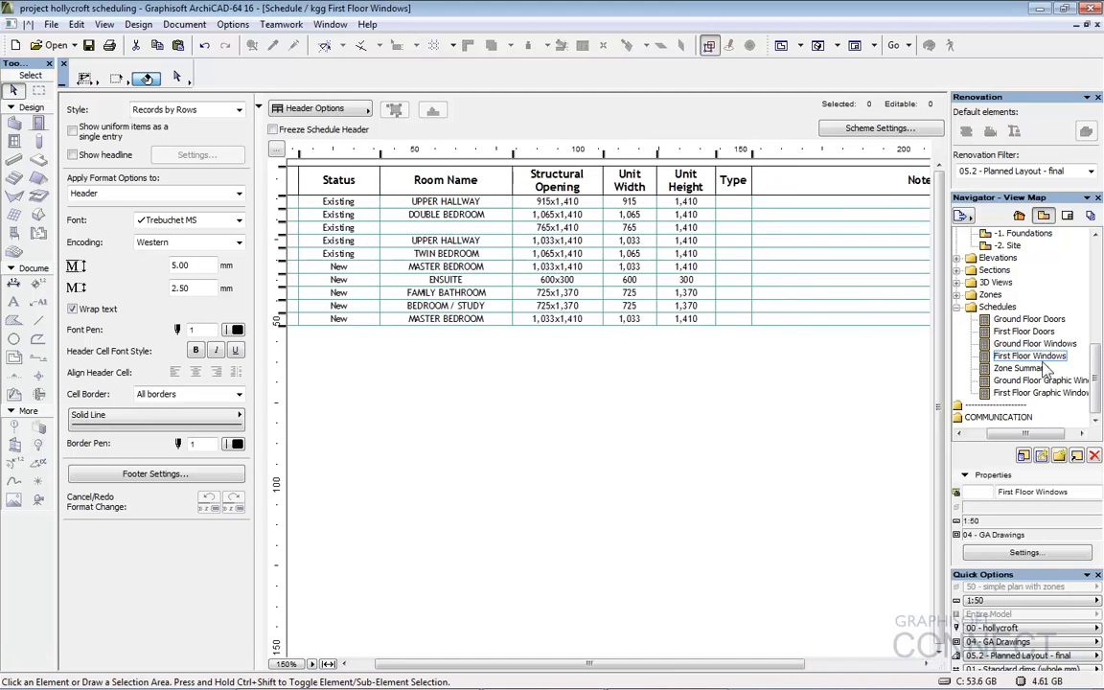
# Open the First Floor Doors schedule and check the renovation status options available for door DF-02
pyautogui.doubleClick(1025, 332)
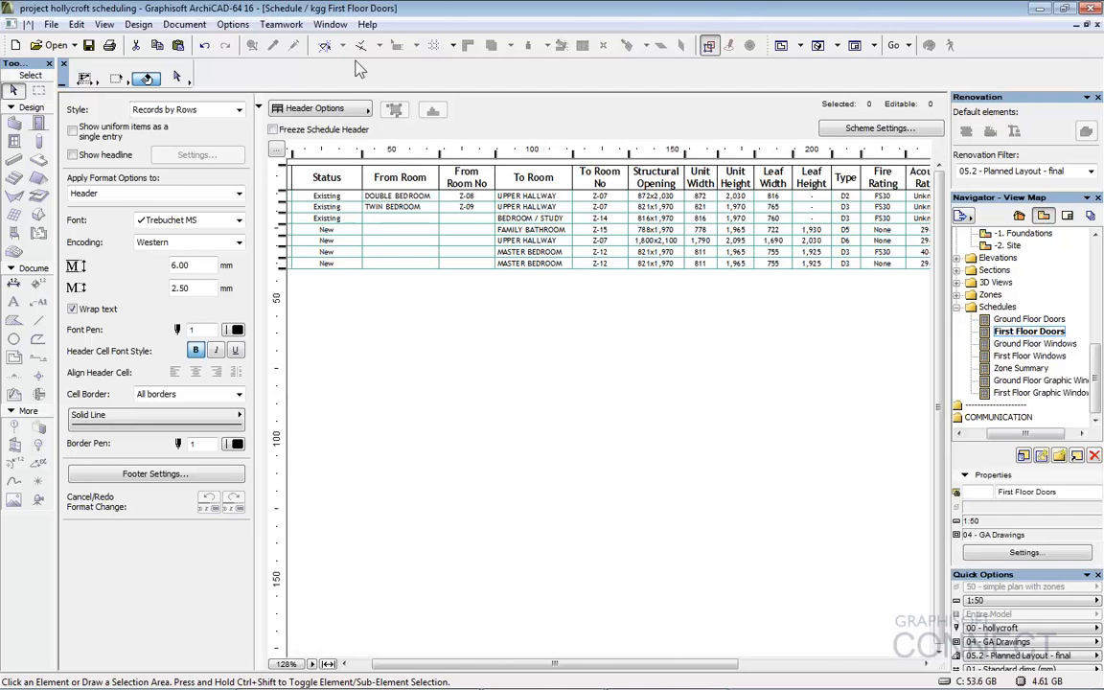
pyautogui.moveTo(361, 665); pyautogui.dragTo(341, 666)
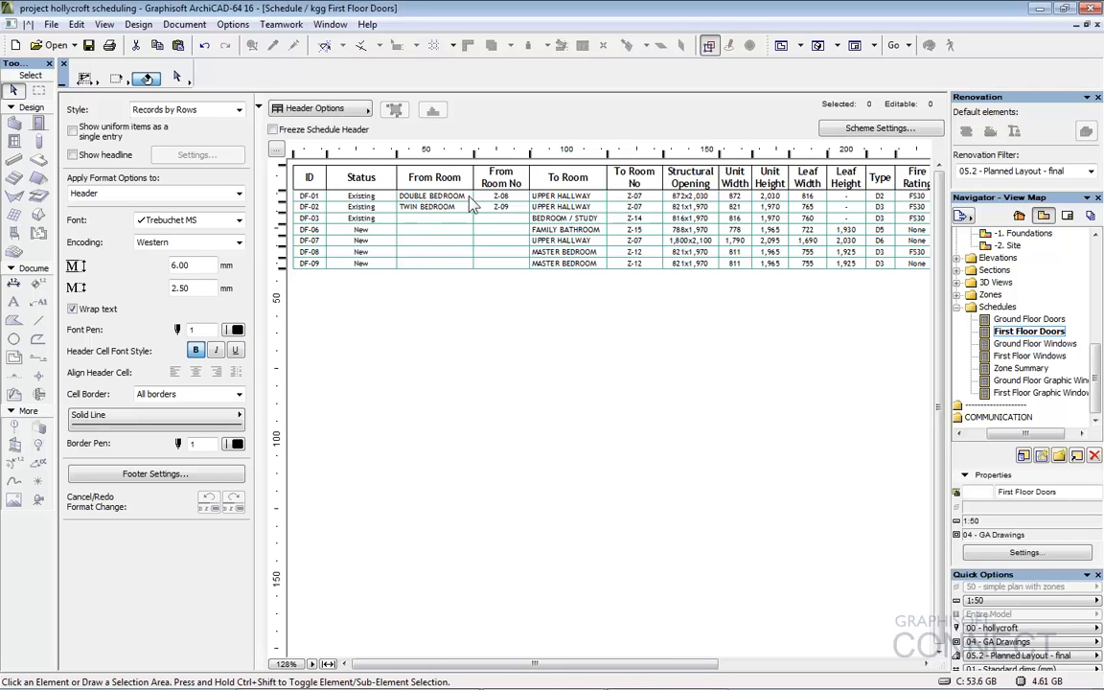
pyautogui.click(363, 207)
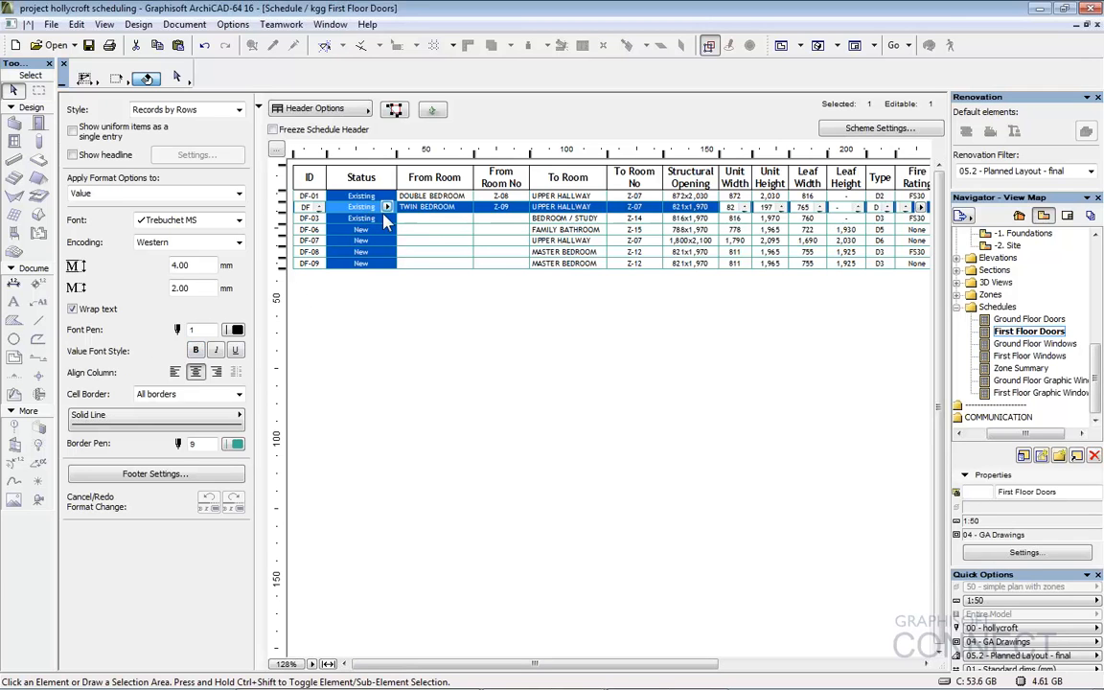
pyautogui.click(357, 206)
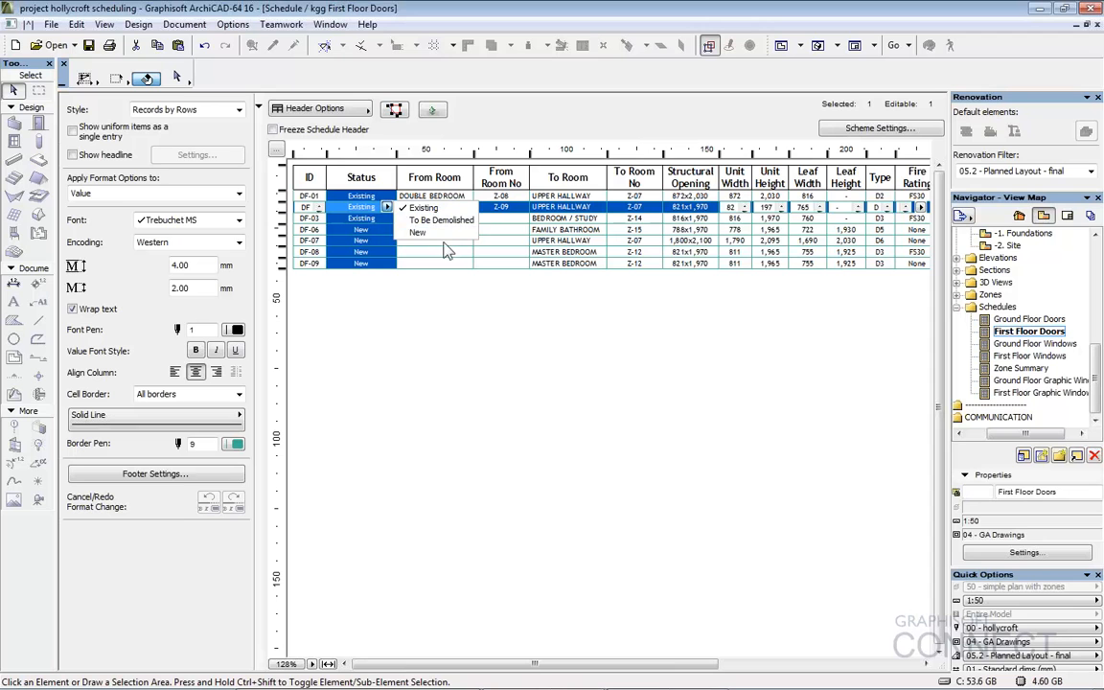
# Change the ID of window WF-99 to WF-08 in the First Floor Windows schedule and reload the schedule to re-sort it
pyautogui.doubleClick(1030, 360)
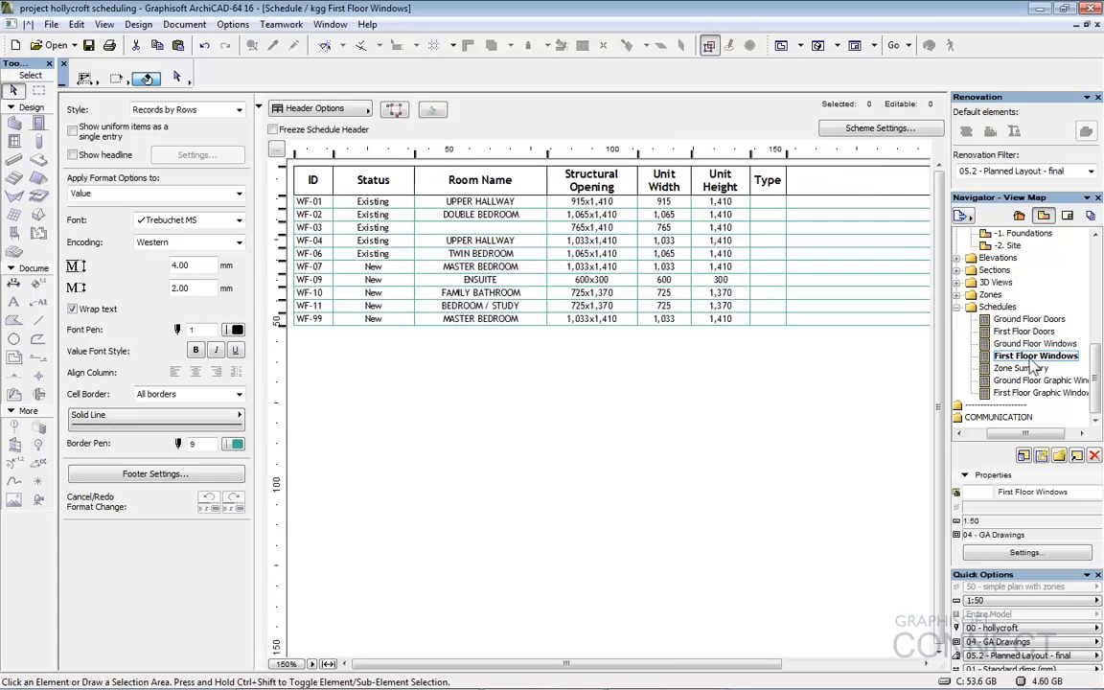
pyautogui.click(305, 319)
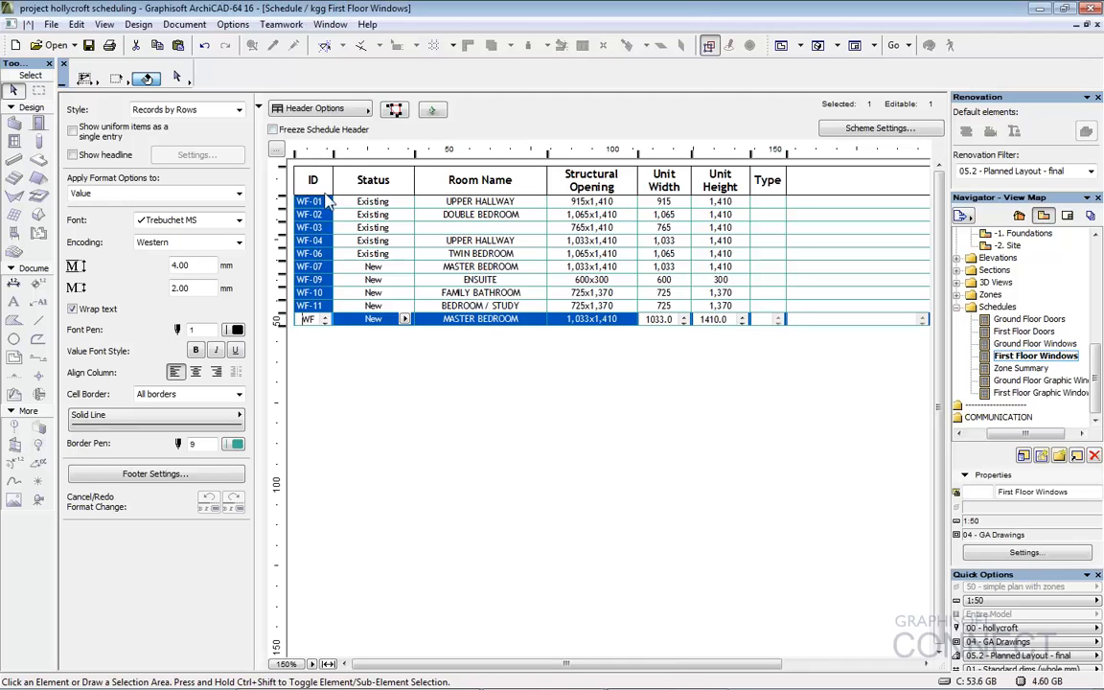
pyautogui.moveTo(333, 153); pyautogui.dragTo(388, 152)
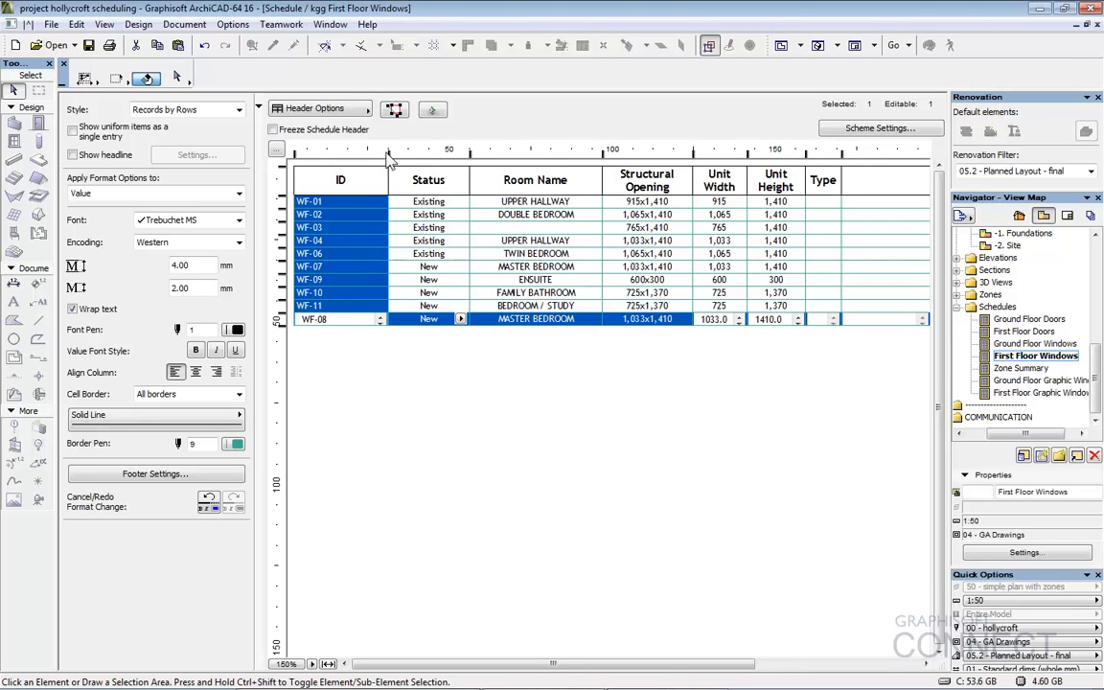
pyautogui.moveTo(389, 152); pyautogui.dragTo(333, 152)
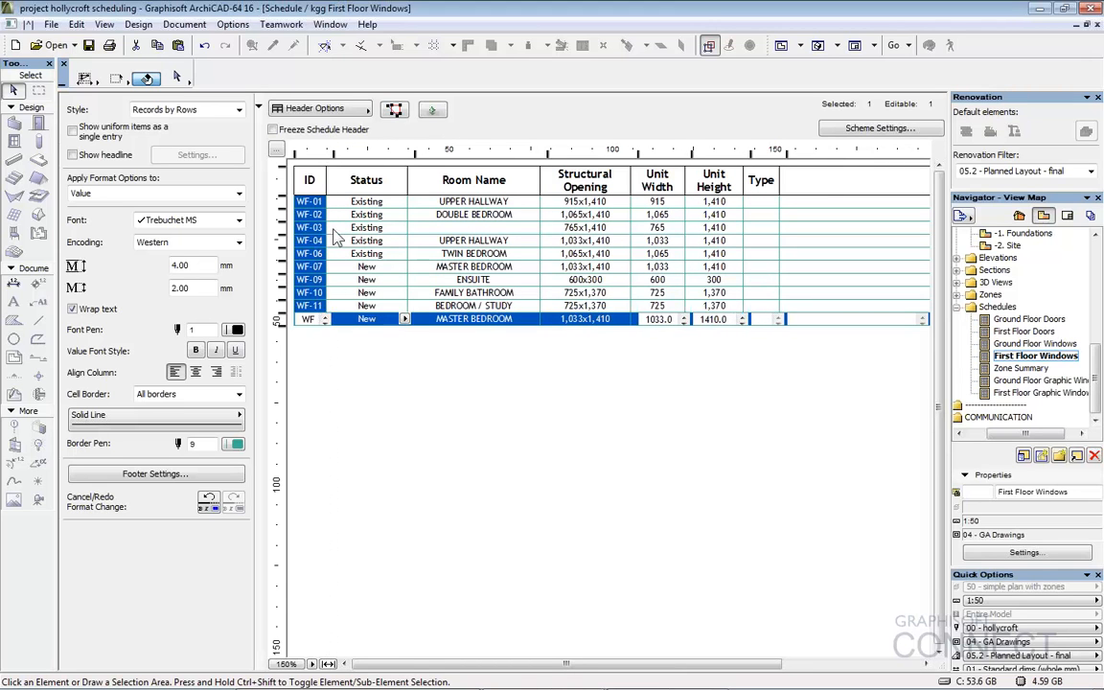
pyautogui.click(390, 393)
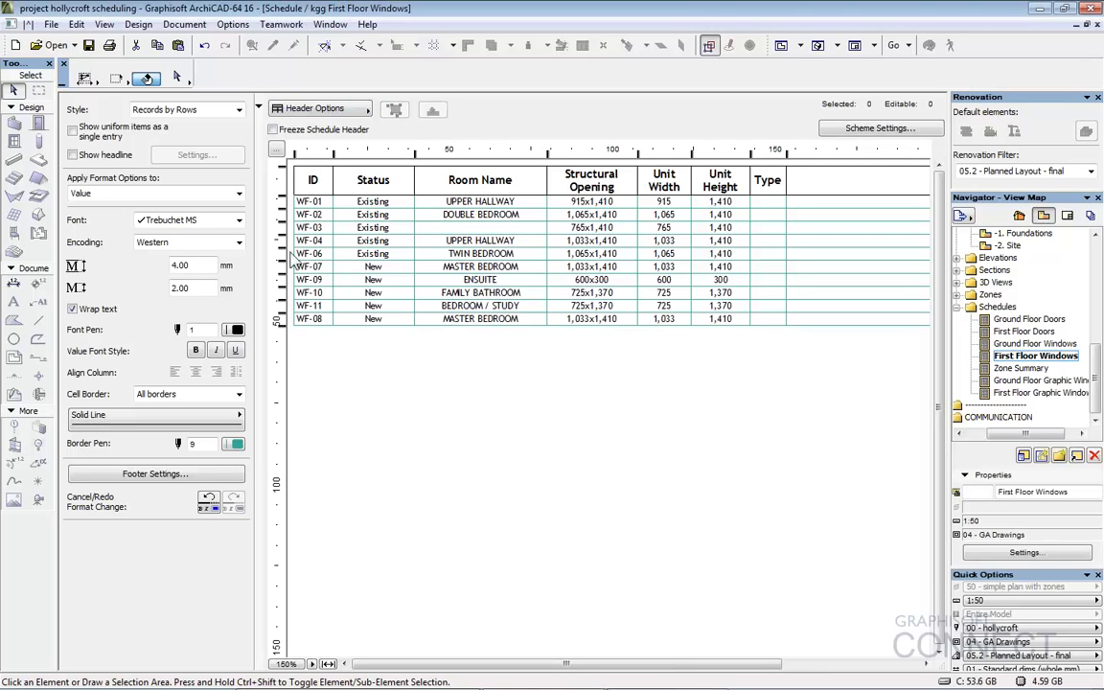
pyautogui.click(1028, 344)
pyautogui.click(1027, 356)
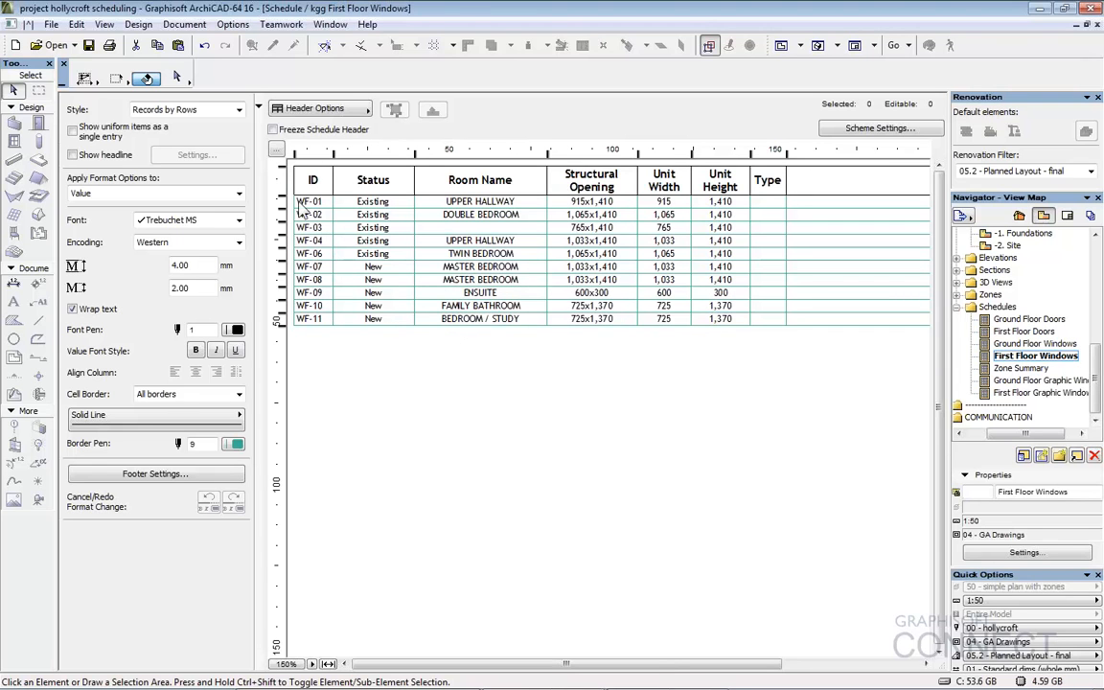
# Open the Zone Summary schedule and review the rooms' status, storey, category, area and volume columns
pyautogui.doubleClick(1037, 370)
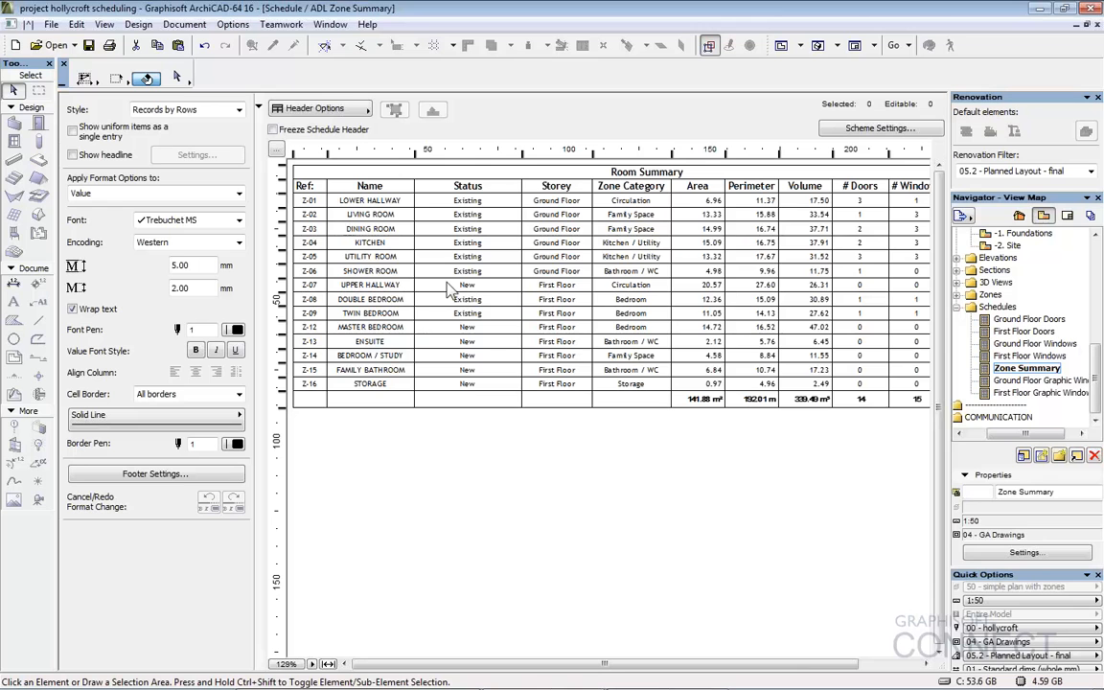
# Format the To Room and From Room headers of the Ground Floor Doors schedule as bold without italics
pyautogui.doubleClick(1029, 318)
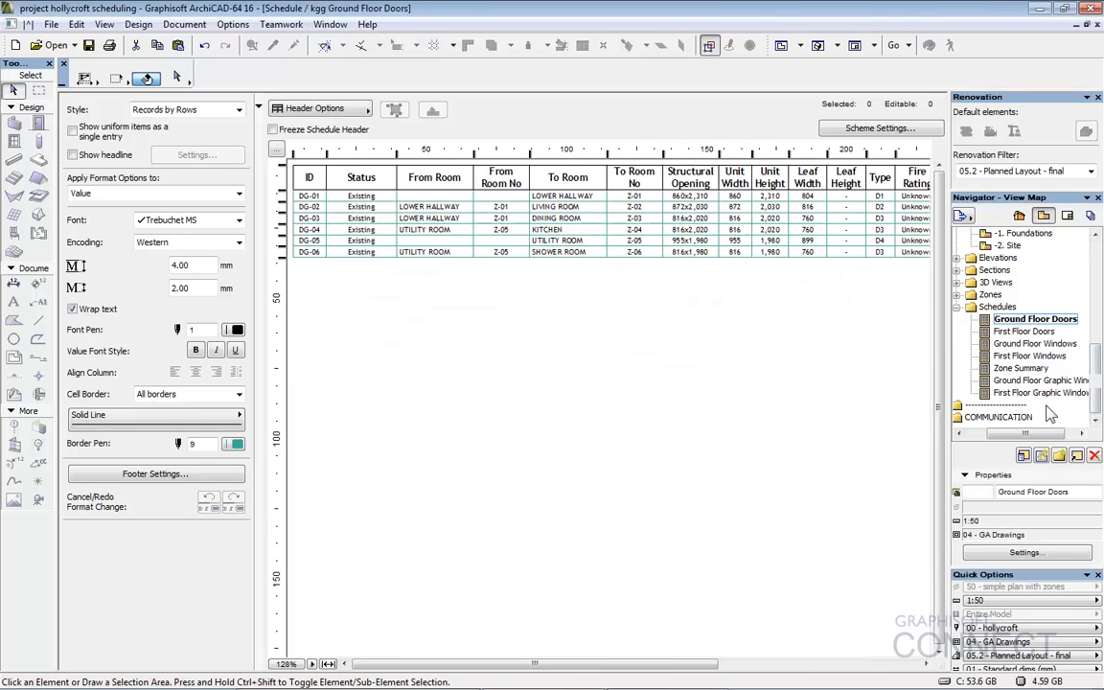
pyautogui.click(568, 179)
pyautogui.moveTo(577, 173); pyautogui.dragTo(507, 156)
pyautogui.click(215, 351)
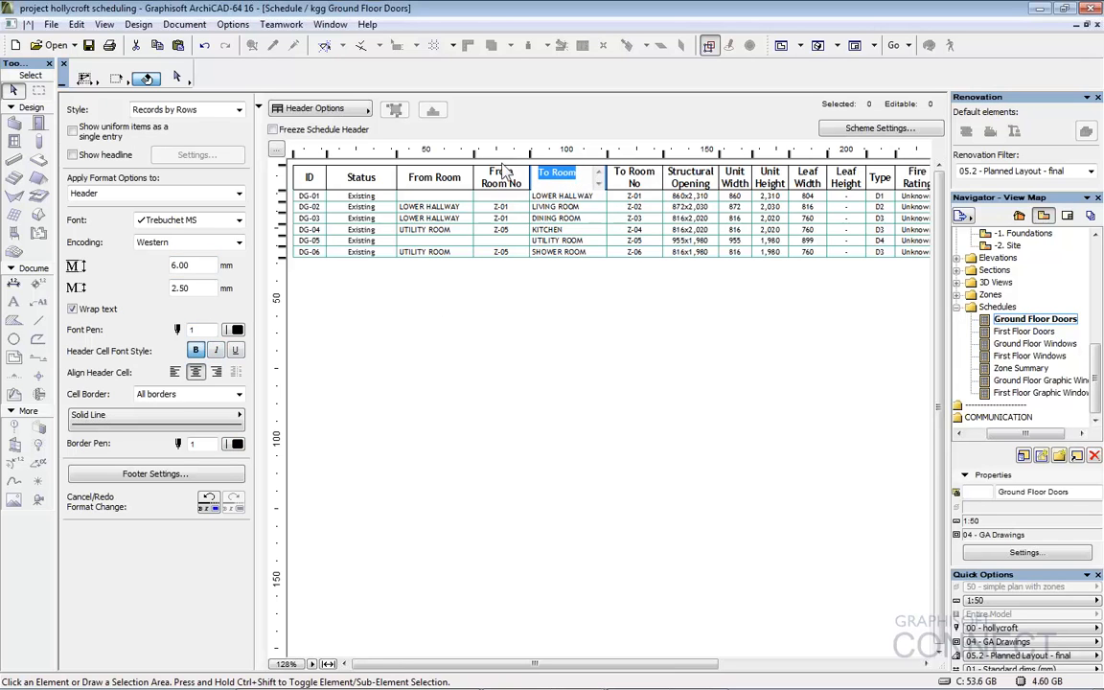
pyautogui.click(447, 180)
pyautogui.moveTo(451, 174); pyautogui.dragTo(376, 155)
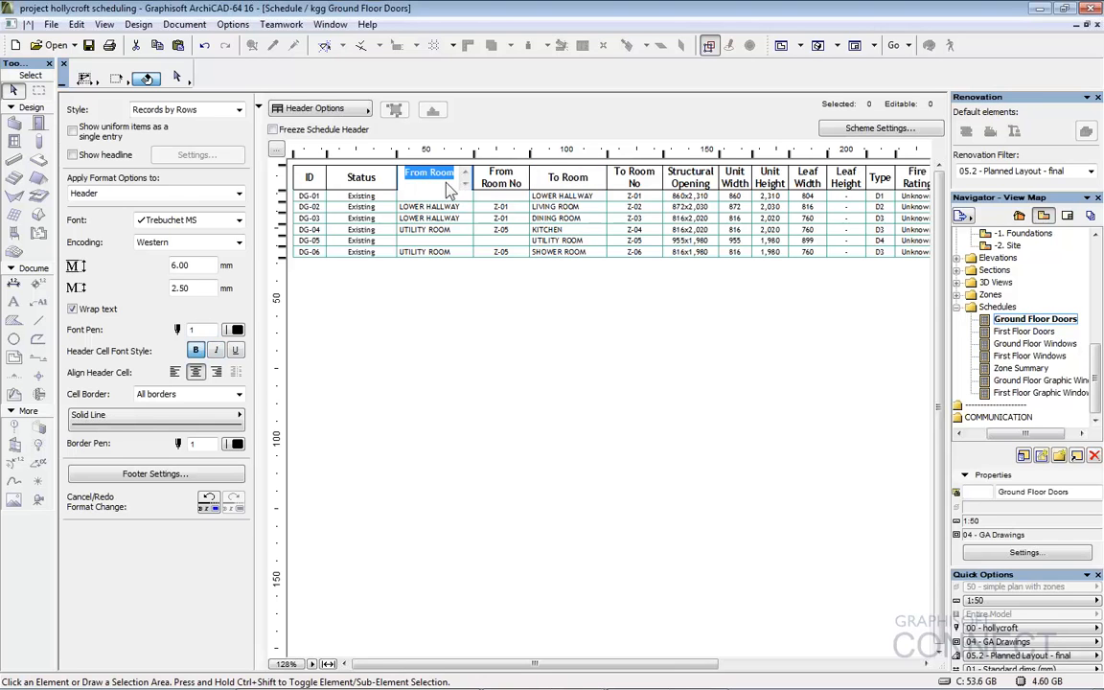
pyautogui.click(217, 352)
pyautogui.moveTo(395, 153); pyautogui.dragTo(396, 153)
pyautogui.click(827, 345)
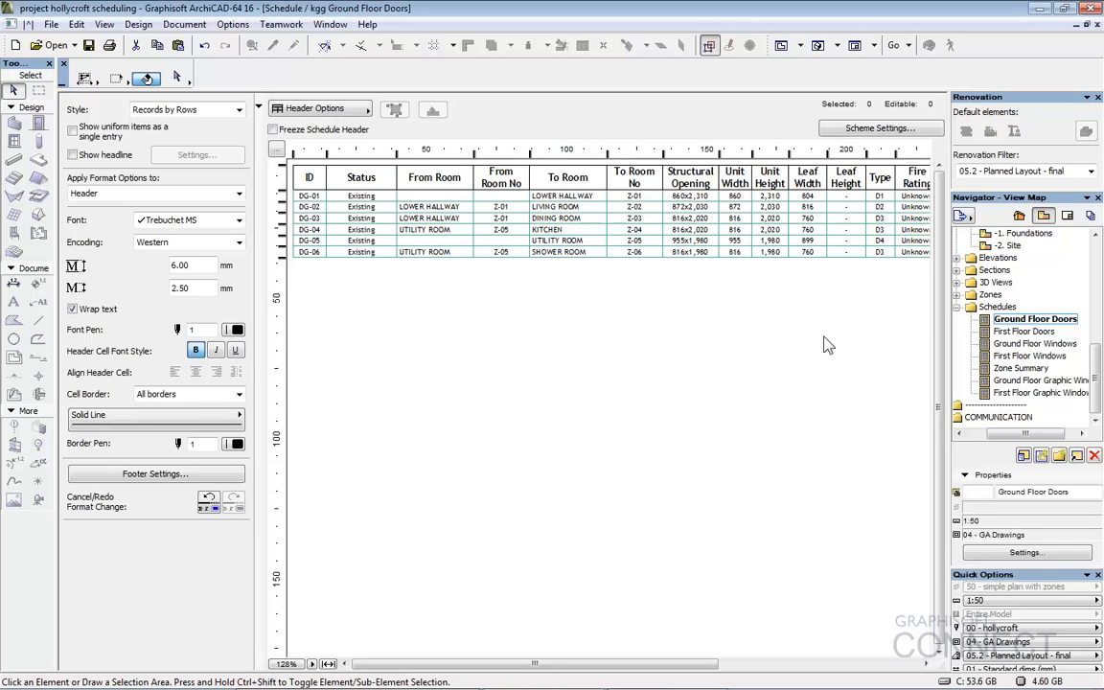
# Open the Ground Floor Graphic Window schedule, review its windows across, and check its column widths and row heights
pyautogui.click(1050, 381)
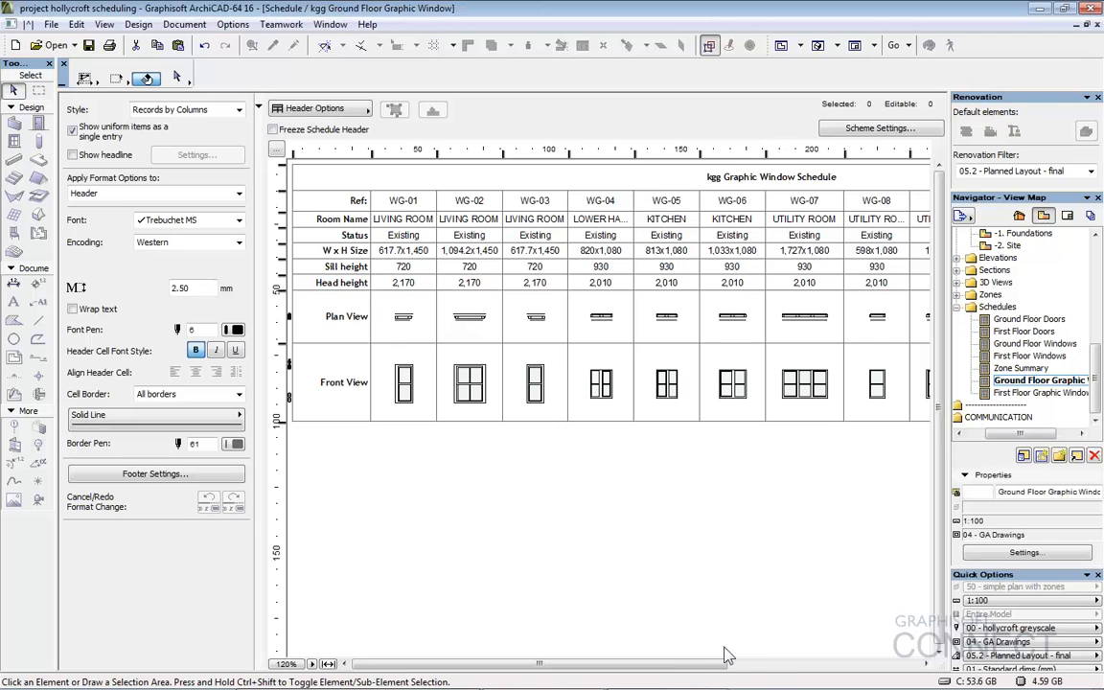
pyautogui.hscroll(3, 681, 596)
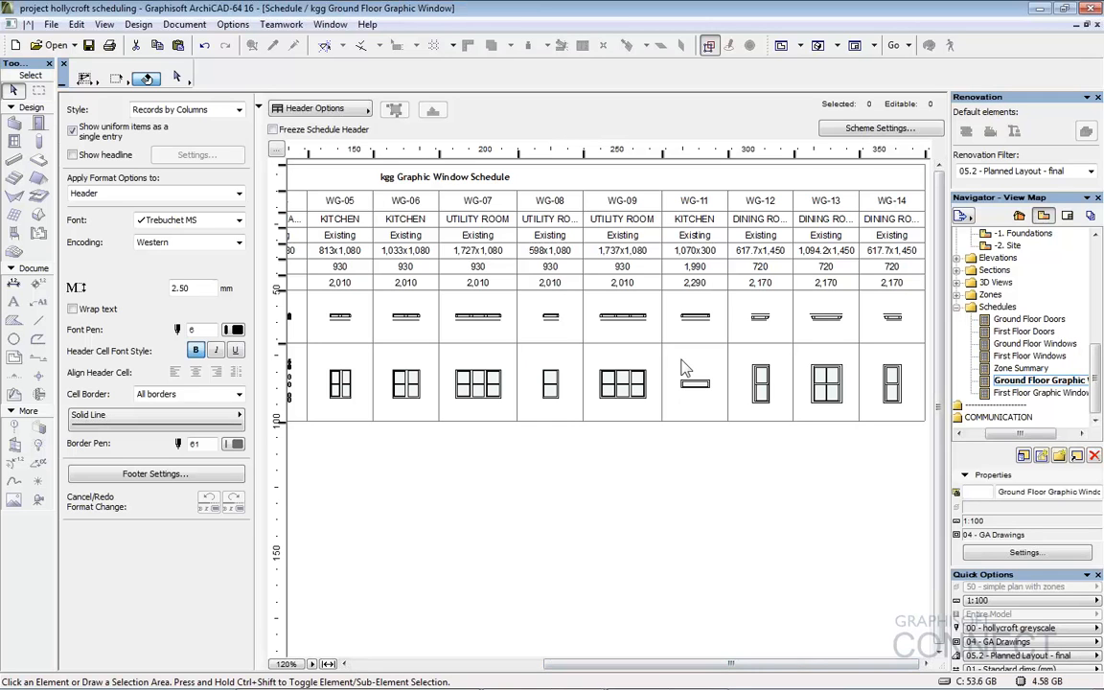
pyautogui.click(276, 150)
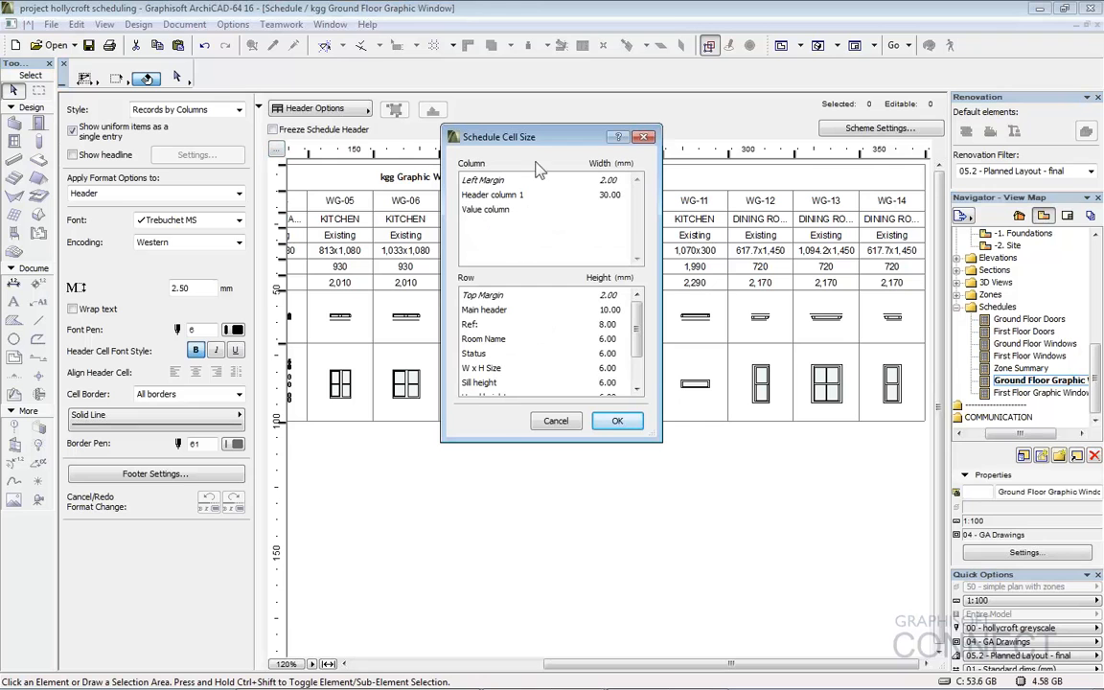
pyautogui.click(562, 422)
# Move the Renovation Status field above To Zone in the kgg Ground Floor Graphic Window scheme and accept the settings
pyautogui.click(874, 131)
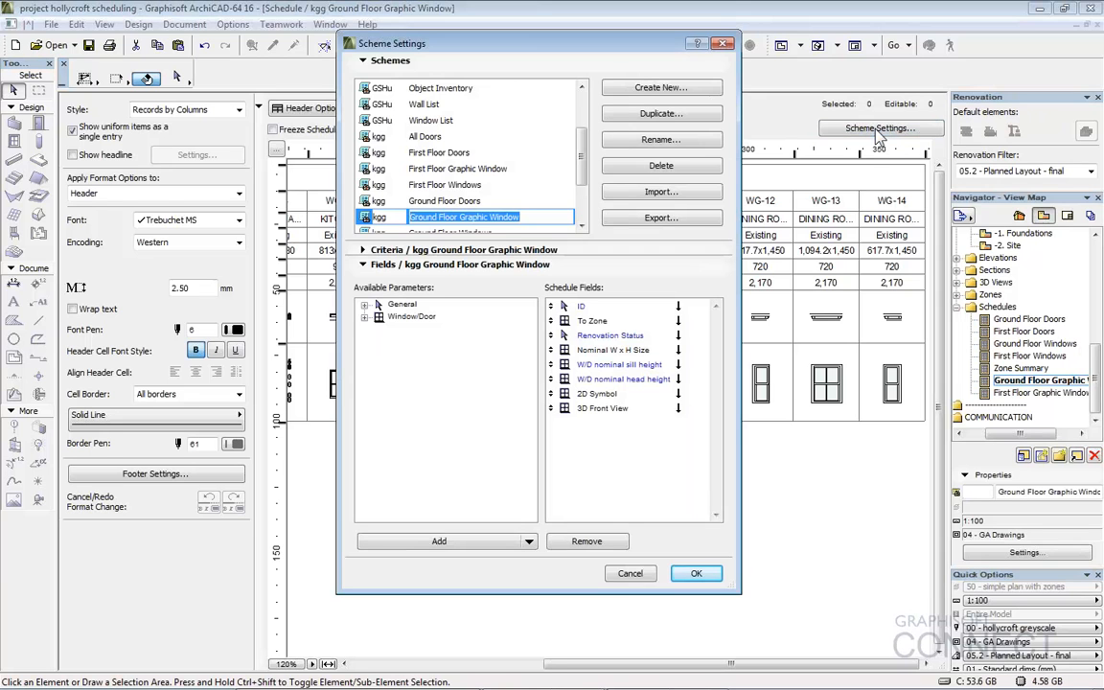
pyautogui.click(610, 338)
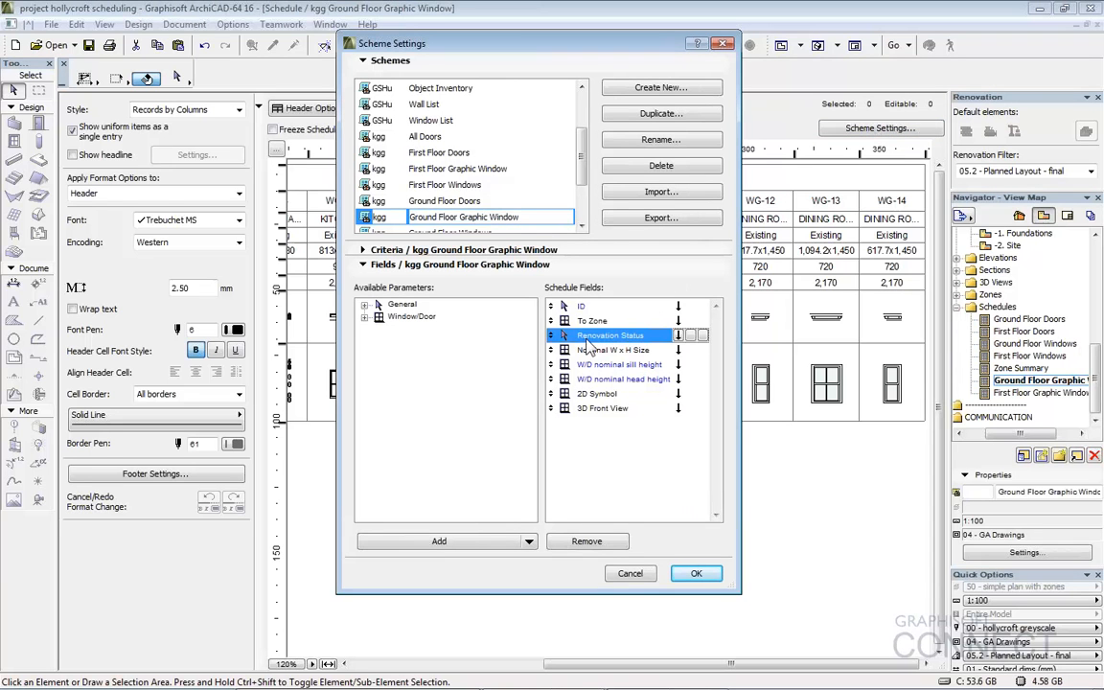
pyautogui.moveTo(552, 336); pyautogui.dragTo(552, 320)
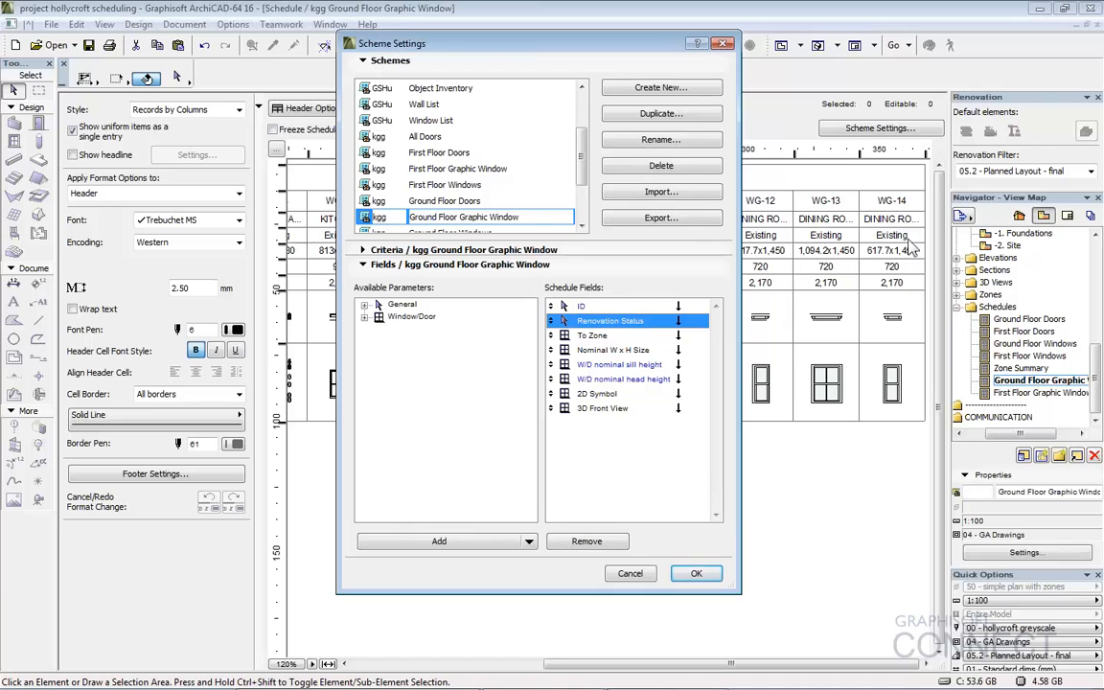
pyautogui.click(697, 574)
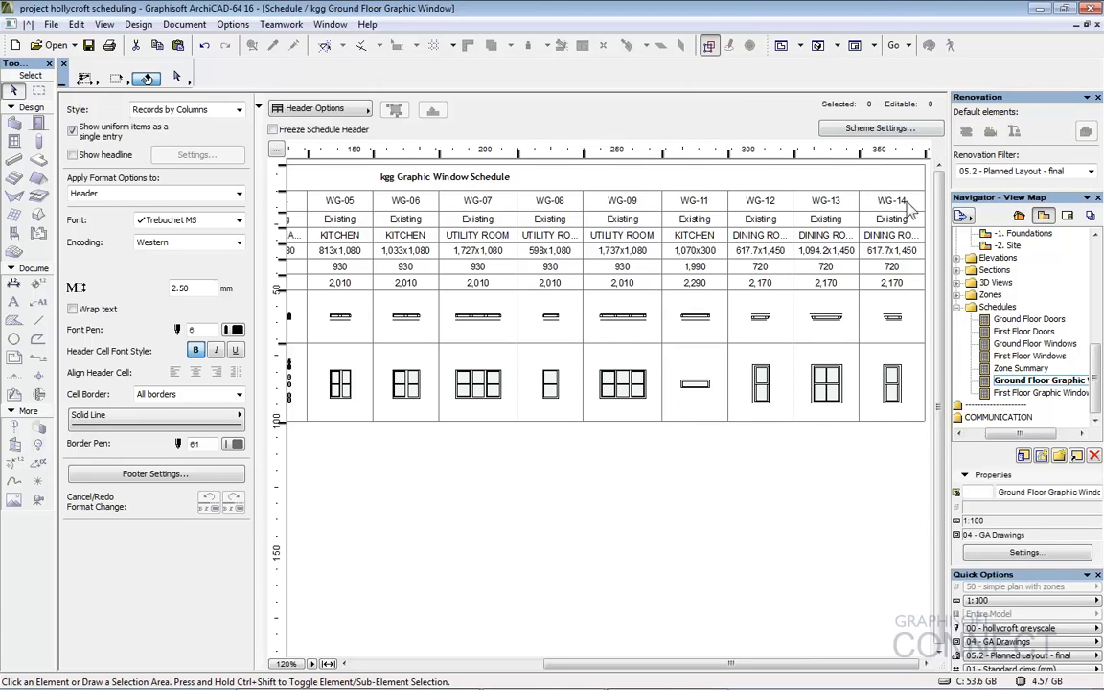
pyautogui.click(873, 129)
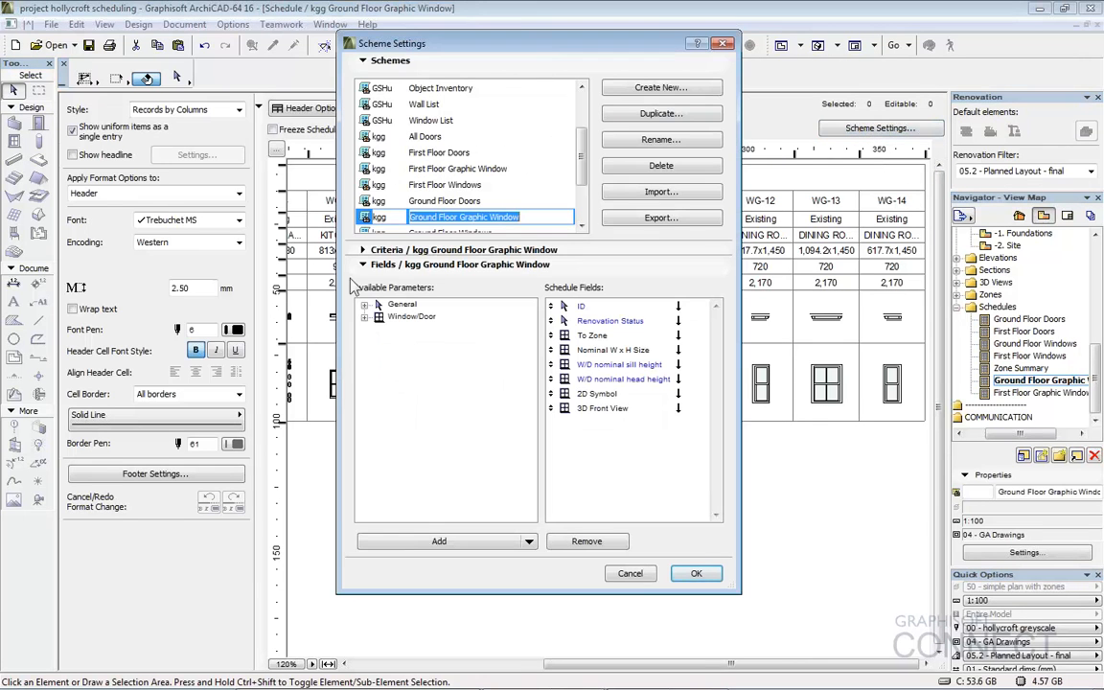
pyautogui.click(696, 574)
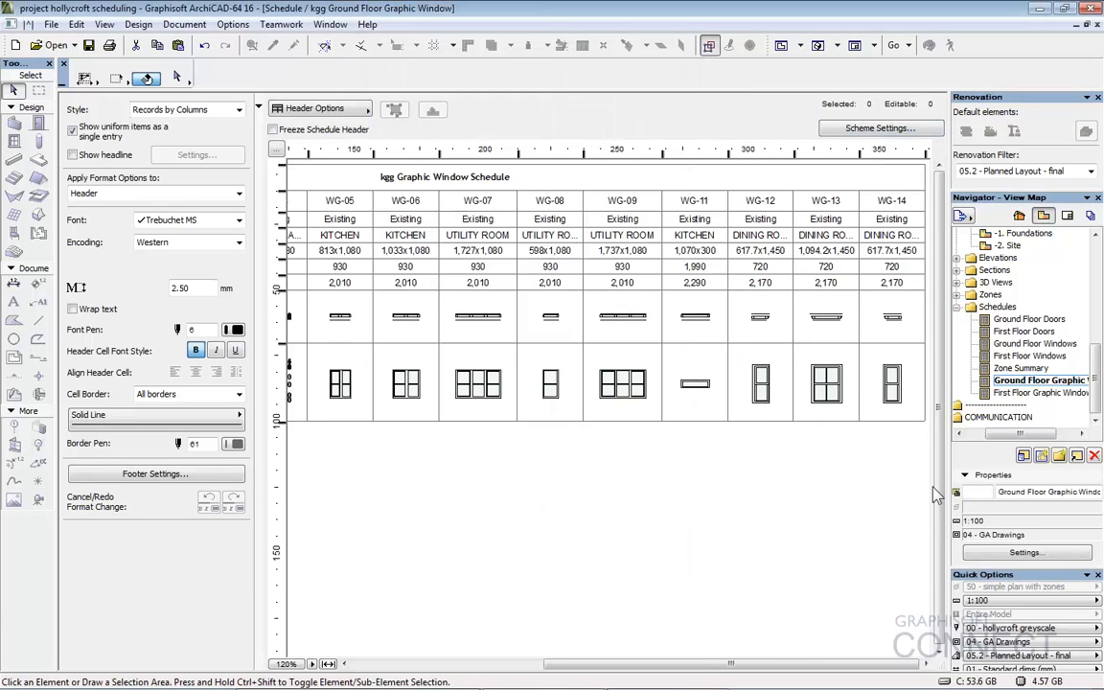
# Open the First Floor Graphic Window schedule and locate its window WF-08 on the first floor plan
pyautogui.doubleClick(1031, 393)
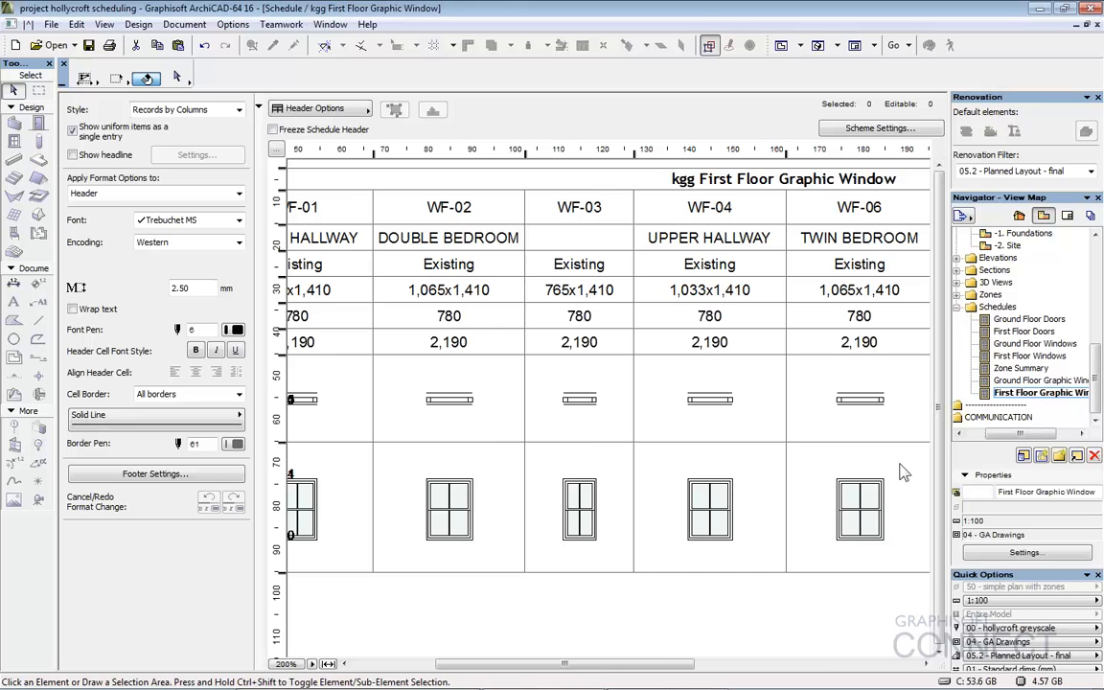
pyautogui.click(813, 664)
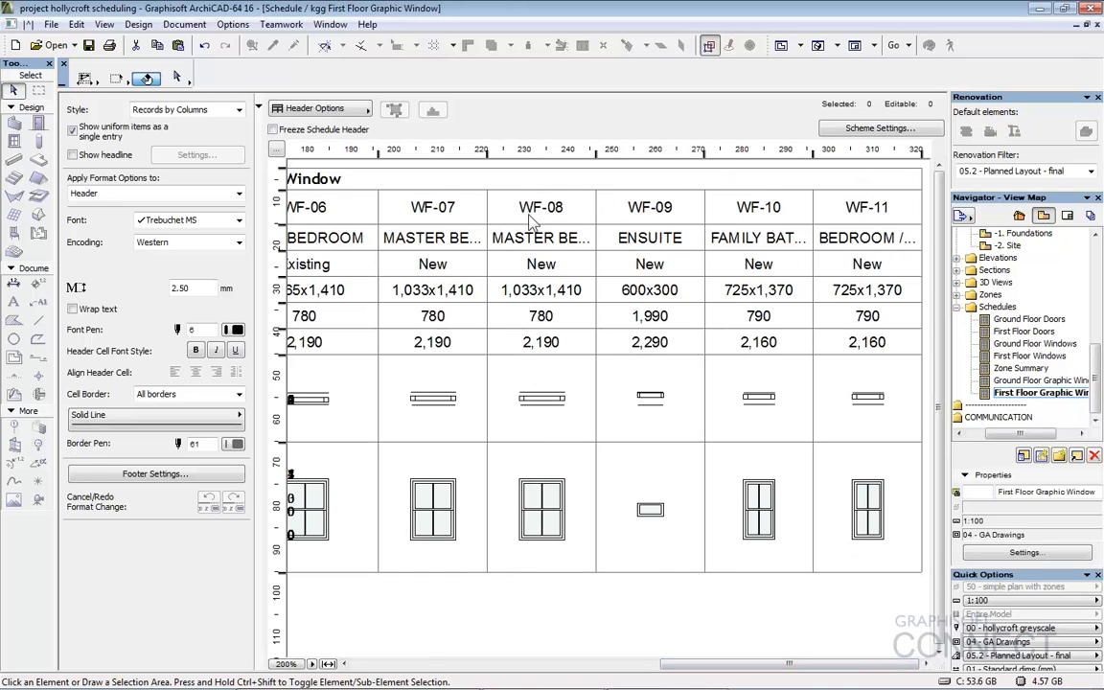
pyautogui.click(528, 208)
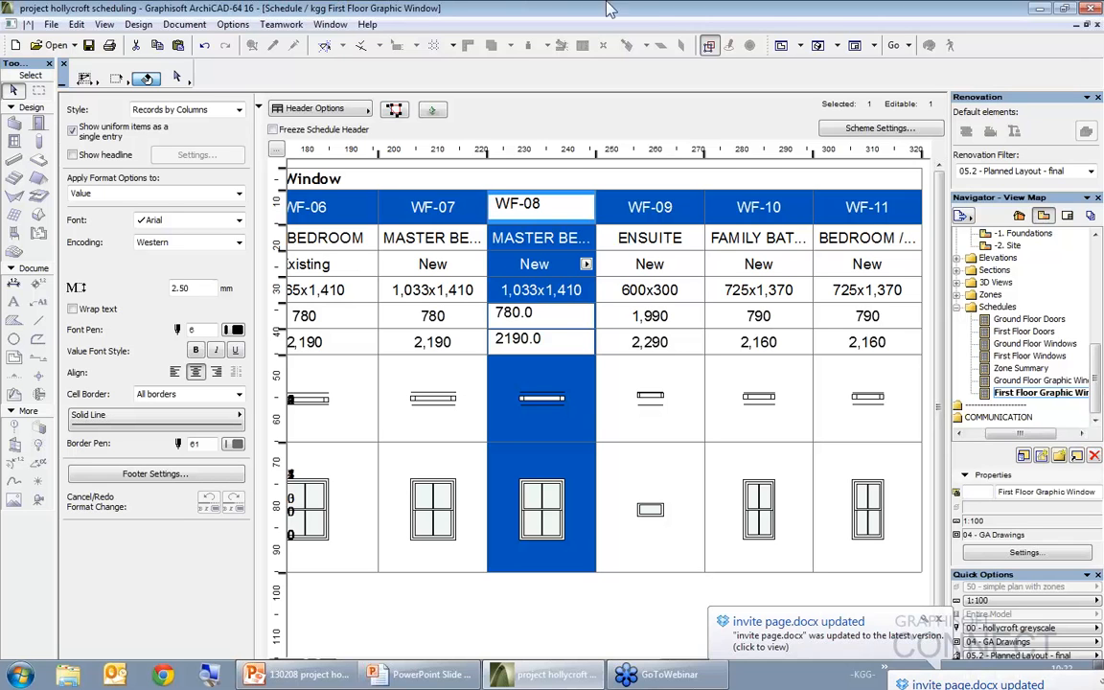
pyautogui.click(398, 111)
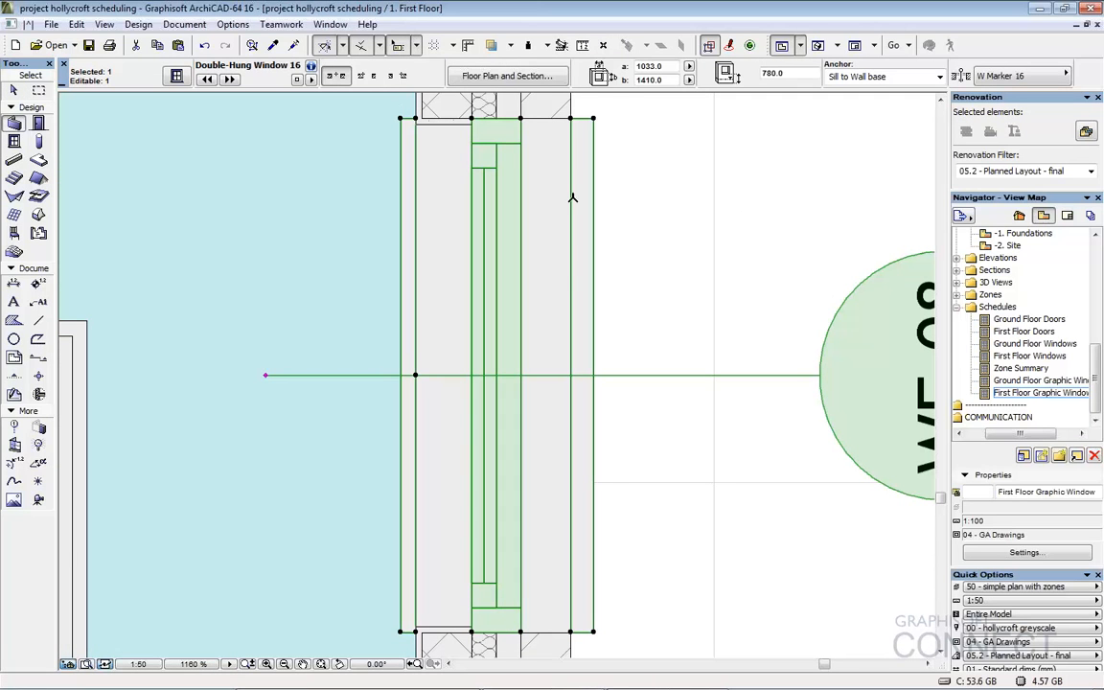
pyautogui.scroll(-5, 585, 288)
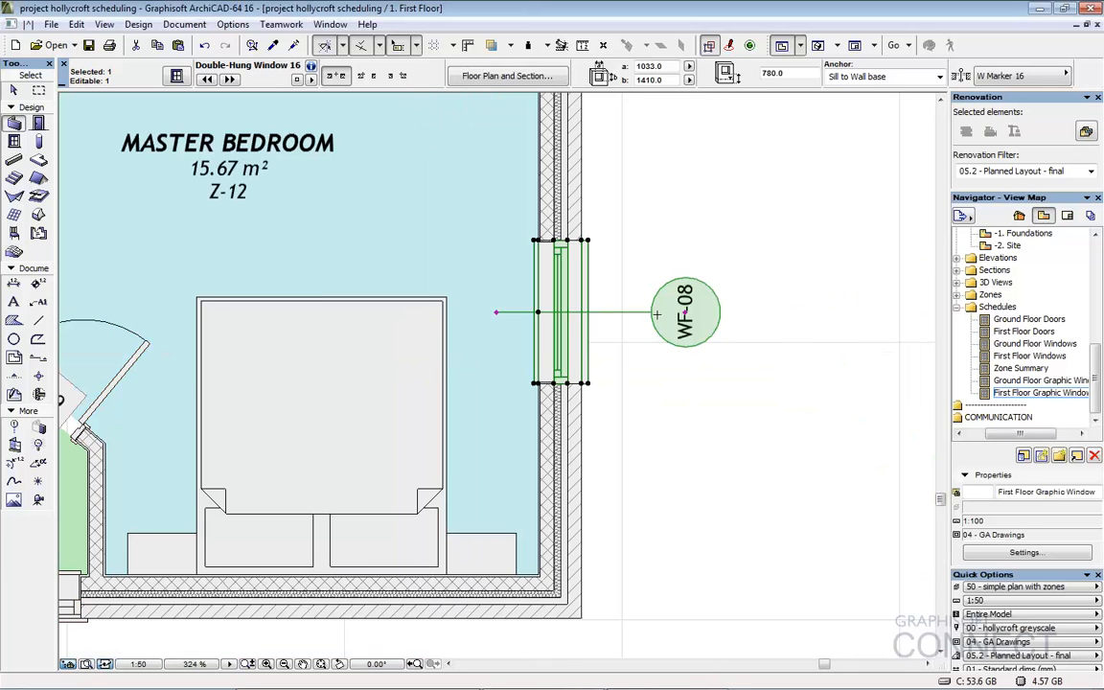
pyautogui.scroll(-3, 657, 314)
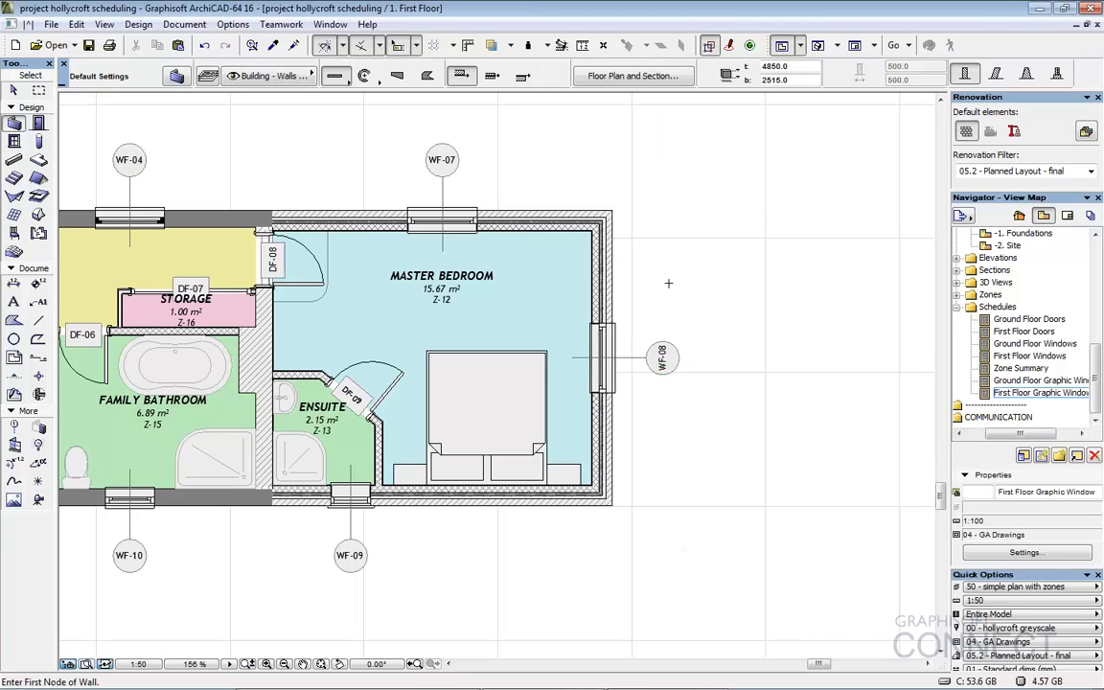
# Open the Ex-05 Door & Window Schedule layout from the Existing Building subset and inspect its door and window schedules
pyautogui.click(1071, 216)
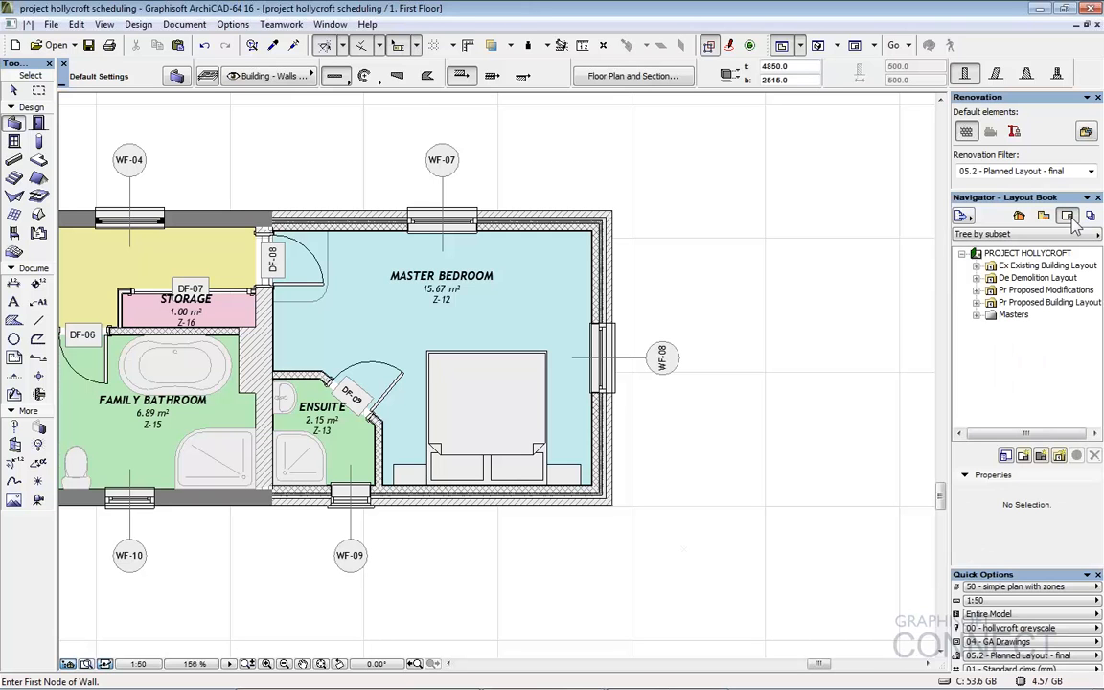
pyautogui.doubleClick(1033, 267)
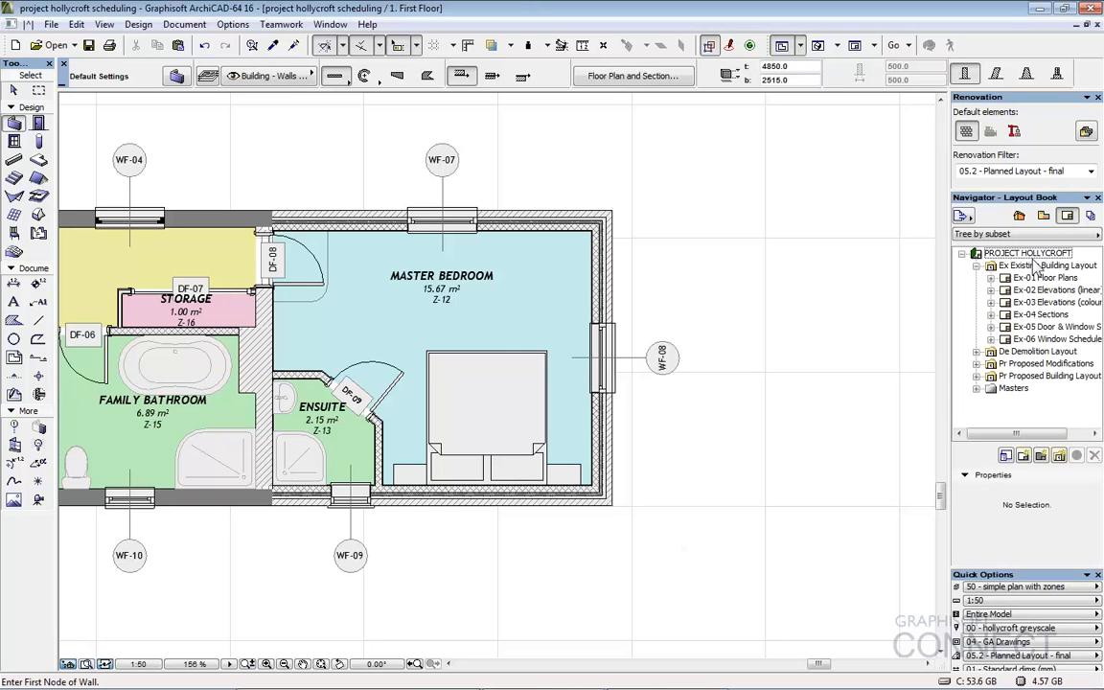
pyautogui.doubleClick(1045, 328)
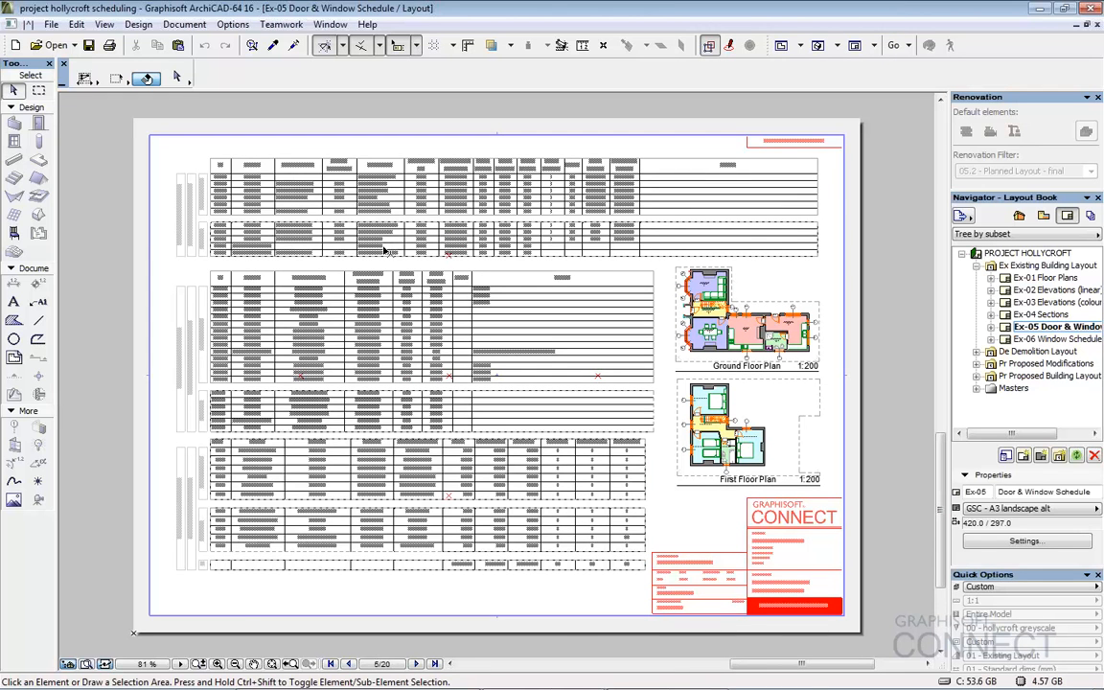
pyautogui.scroll(5, 383, 252)
pyautogui.moveTo(258, 310); pyautogui.dragTo(606, 447, button='middle')
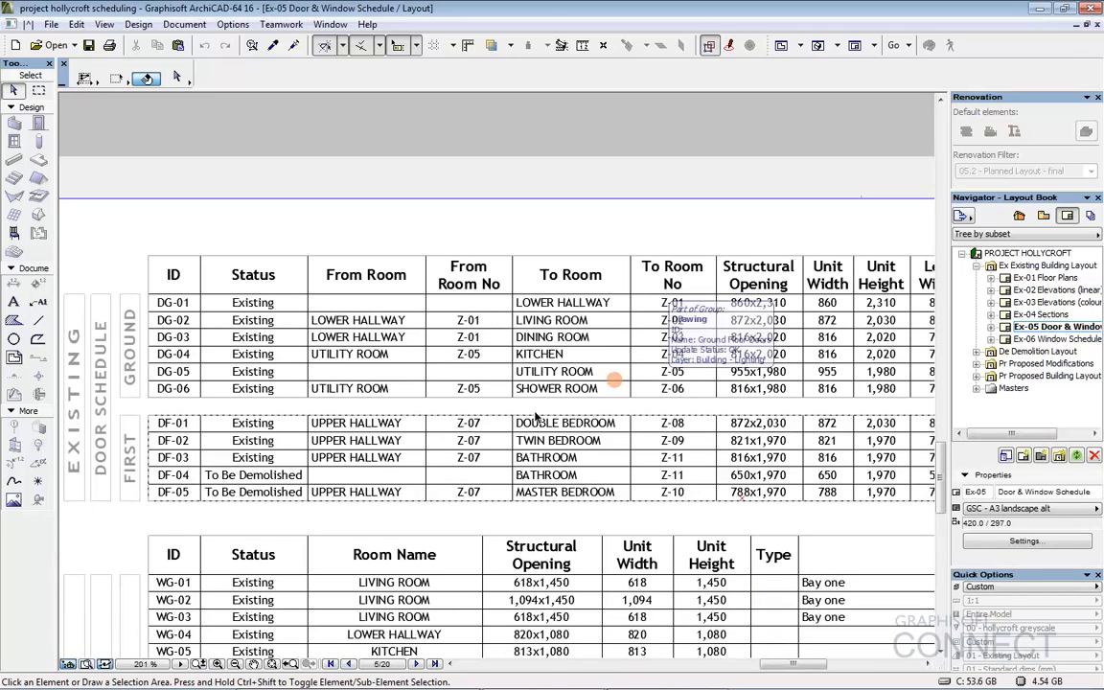
pyautogui.moveTo(536, 400); pyautogui.dragTo(589, 265, button='middle')
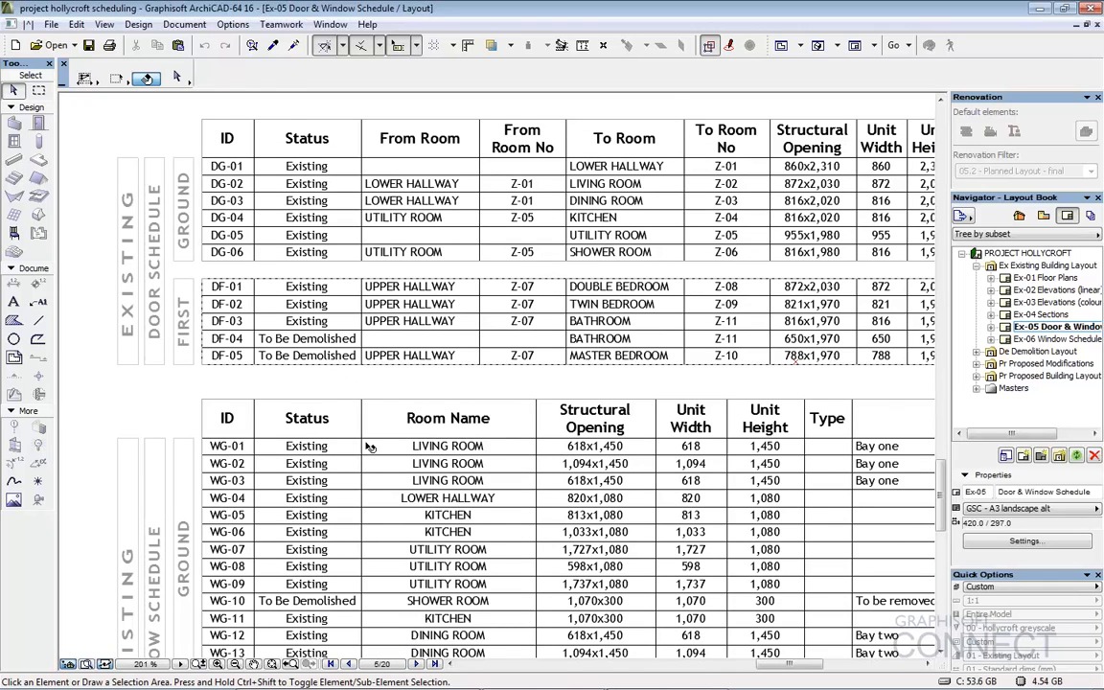
# Examine the existing window schedule and room summary on the Ex-05 layout, including the door, window and object columns
pyautogui.moveTo(369, 447); pyautogui.dragTo(433, 472, button='middle')
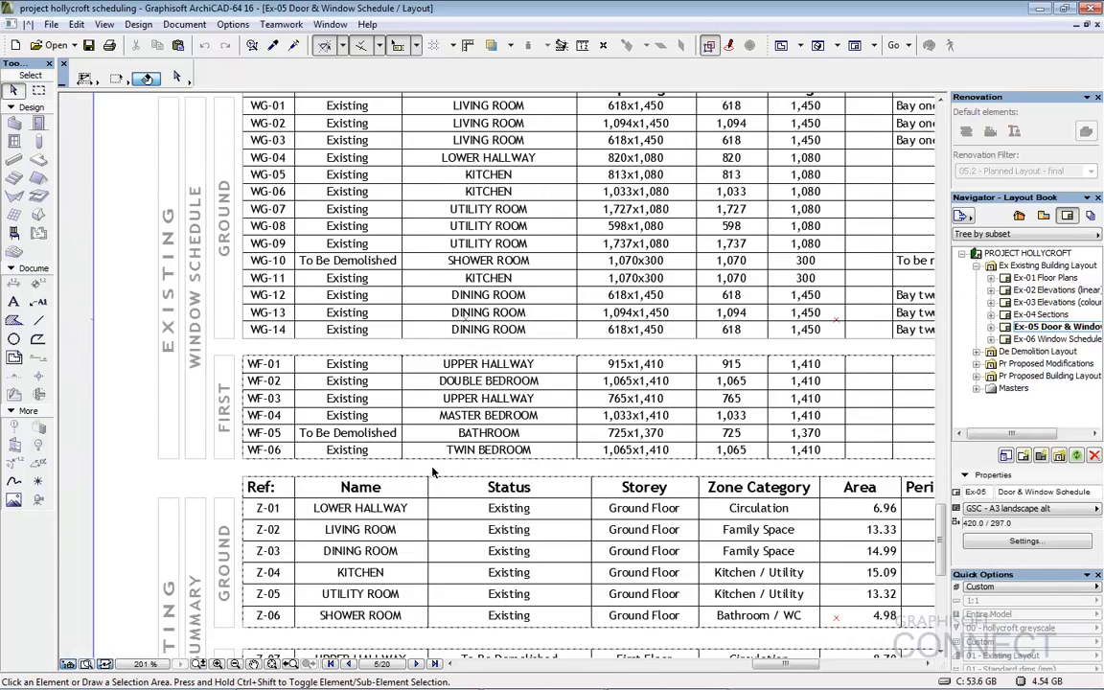
pyautogui.scroll(-1, 373, 326)
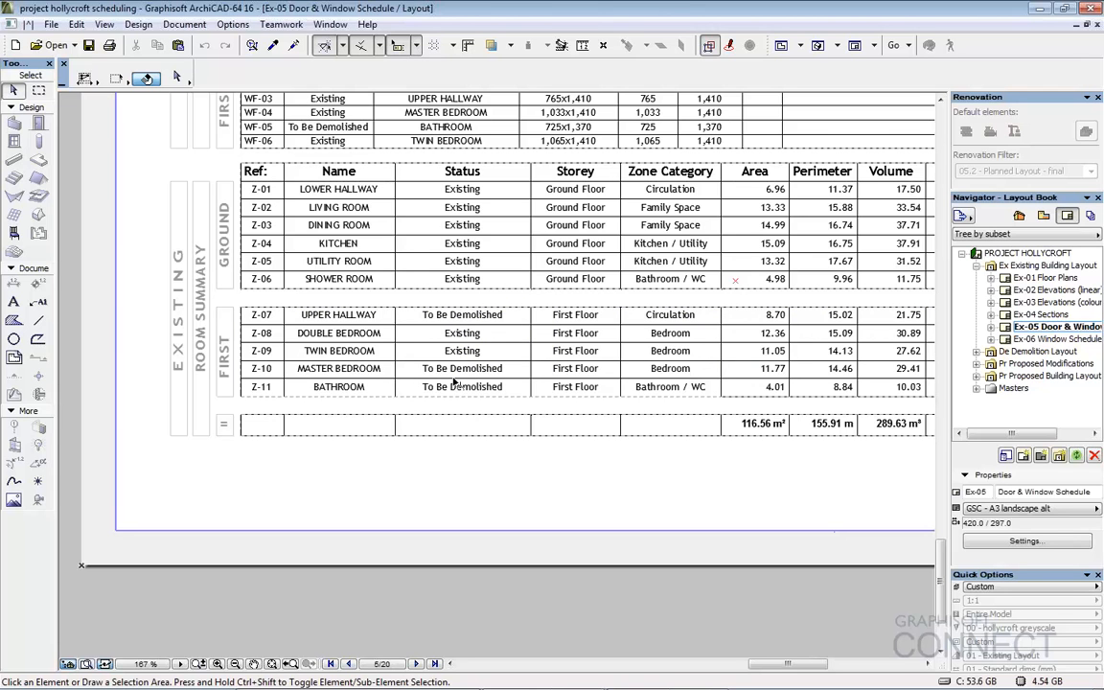
pyautogui.scroll(2, 637, 383)
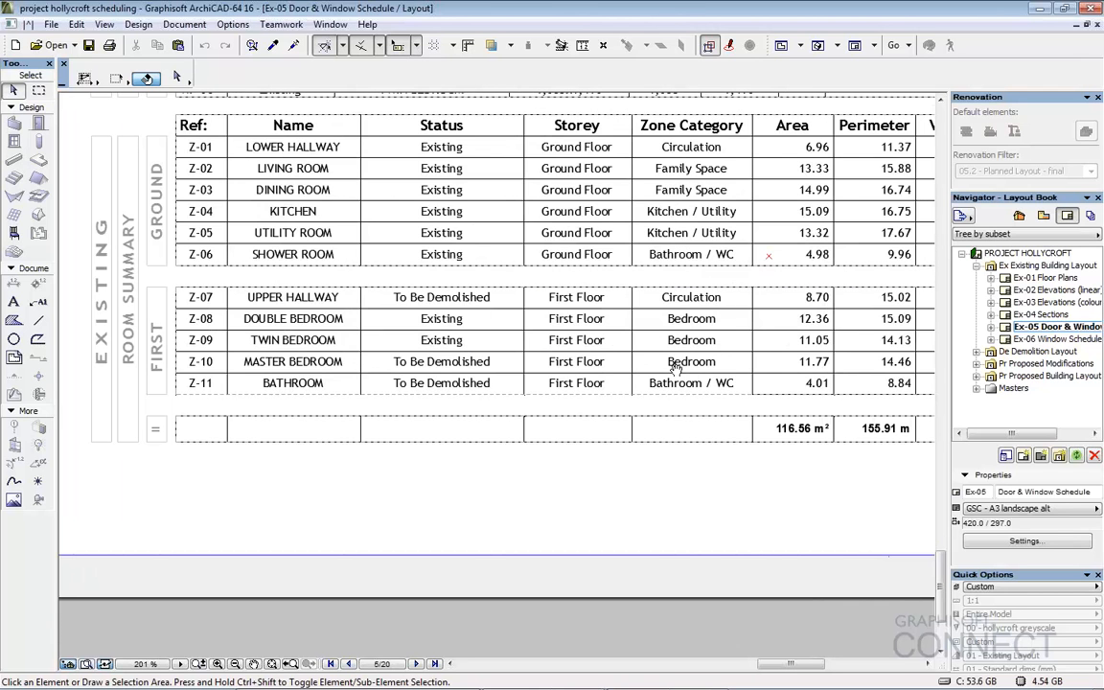
pyautogui.scroll(-2, 637, 375)
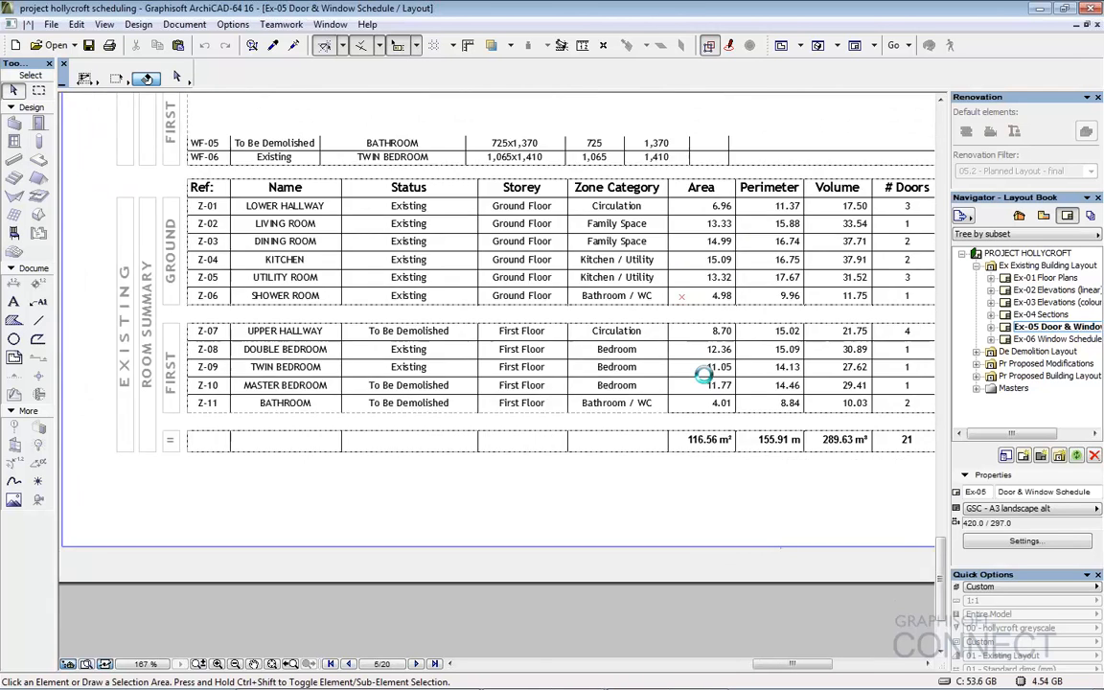
pyautogui.moveTo(645, 384); pyautogui.dragTo(602, 386, button='middle')
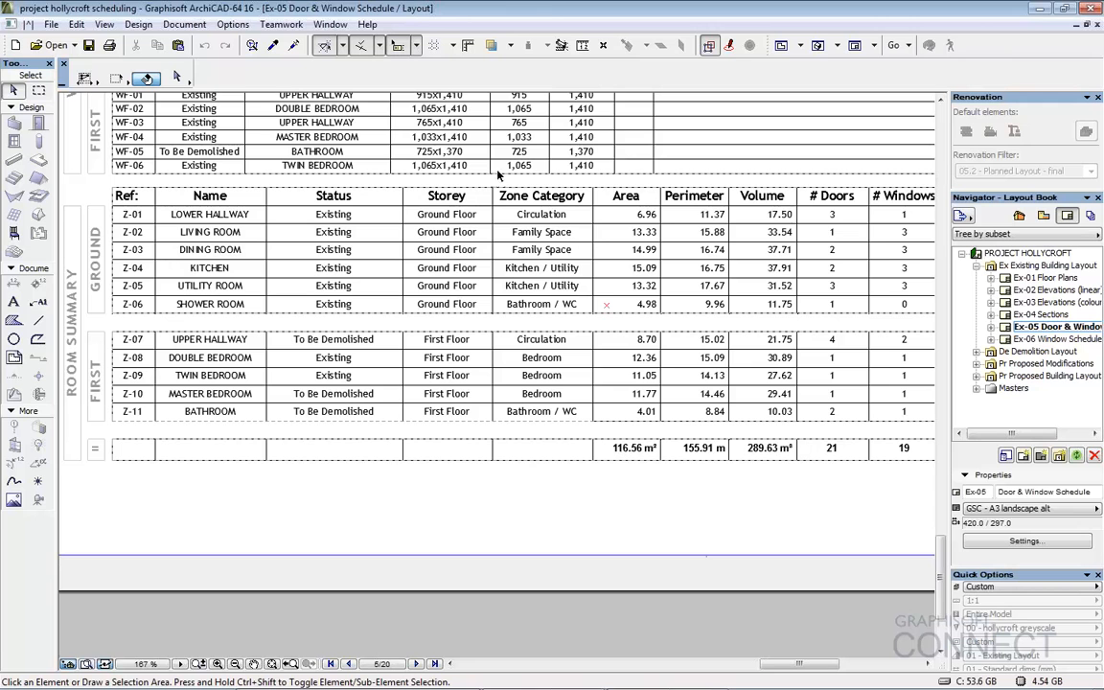
pyautogui.moveTo(828, 322); pyautogui.dragTo(711, 324, button='middle')
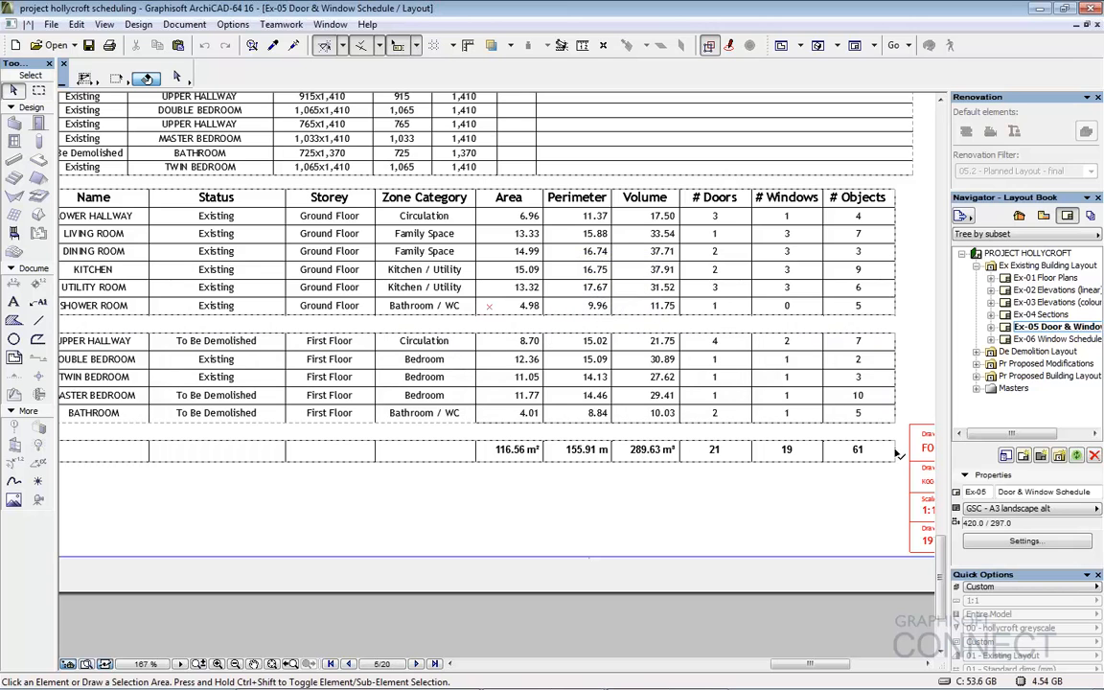
# Open the source schedule of the first-floor room summary and make the ADL Zone Summary scheme count its Zone Number field
pyautogui.click(684, 383)
pyautogui.rightClick(683, 380)
pyautogui.click(728, 56)
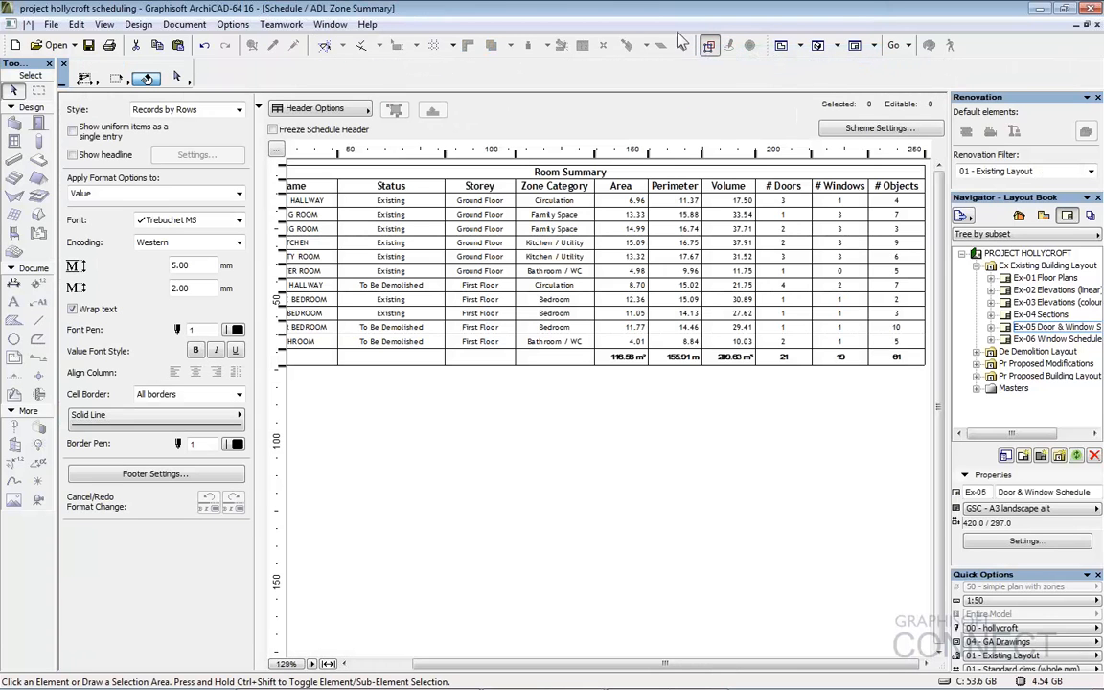
pyautogui.click(862, 133)
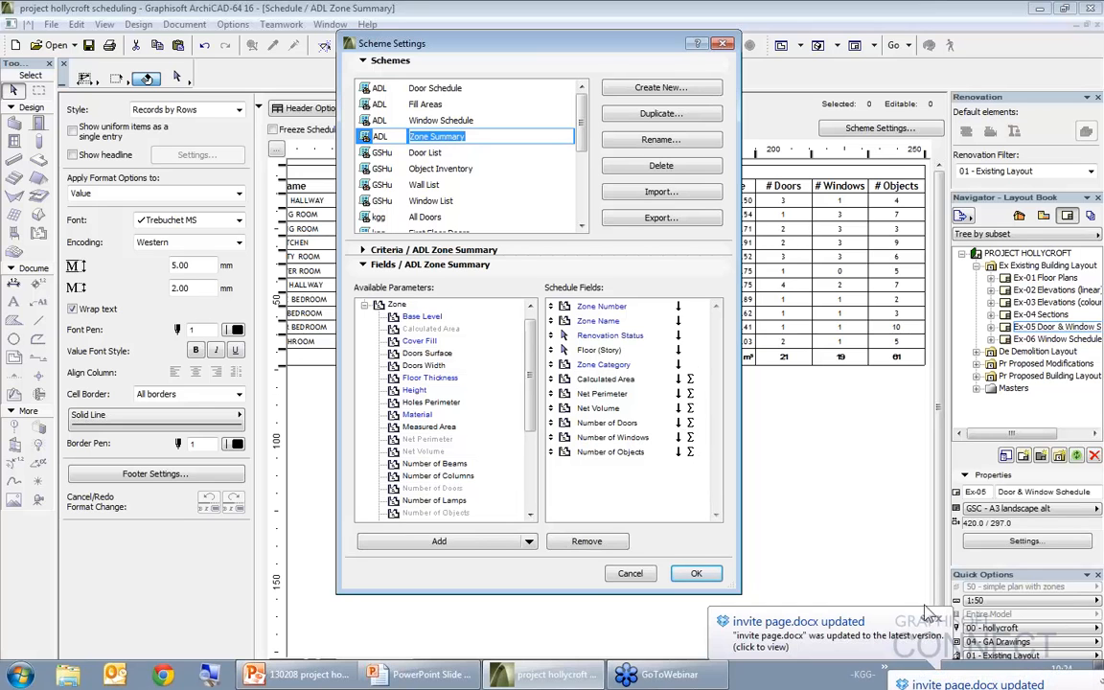
pyautogui.click(939, 620)
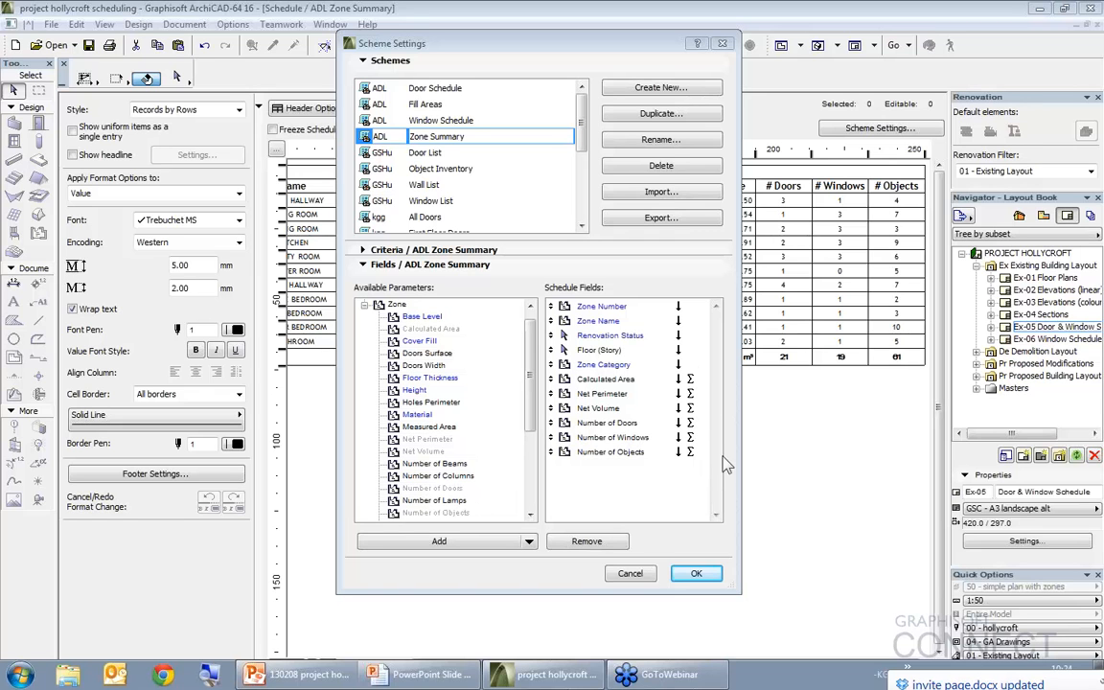
pyautogui.click(688, 306)
pyautogui.click(691, 307)
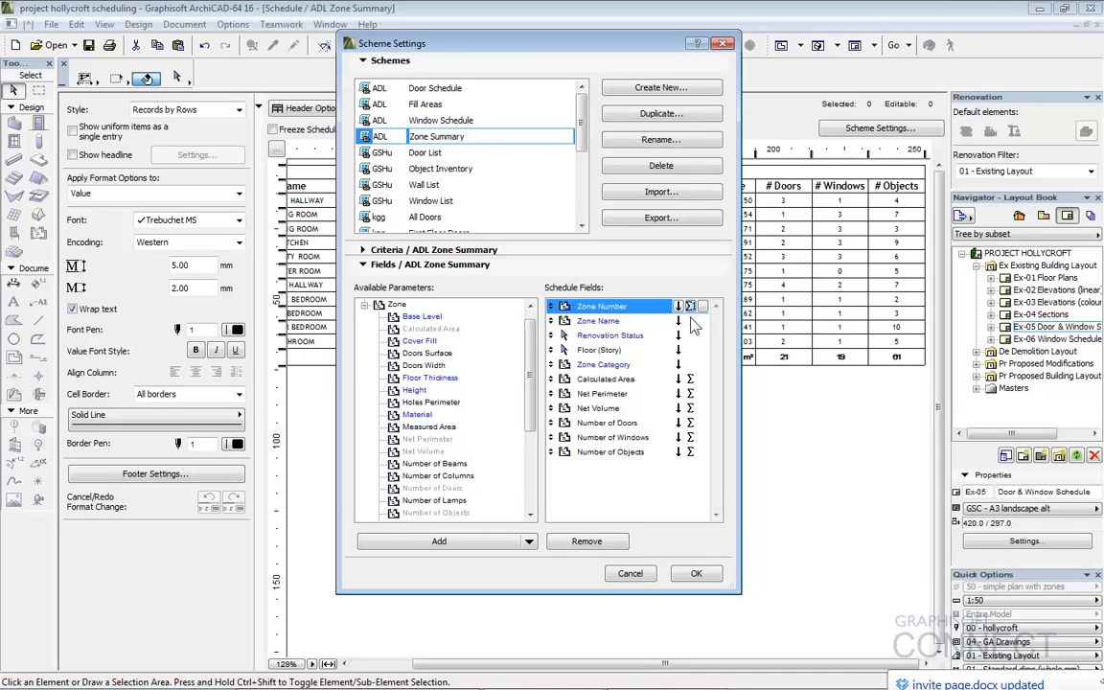
pyautogui.click(714, 573)
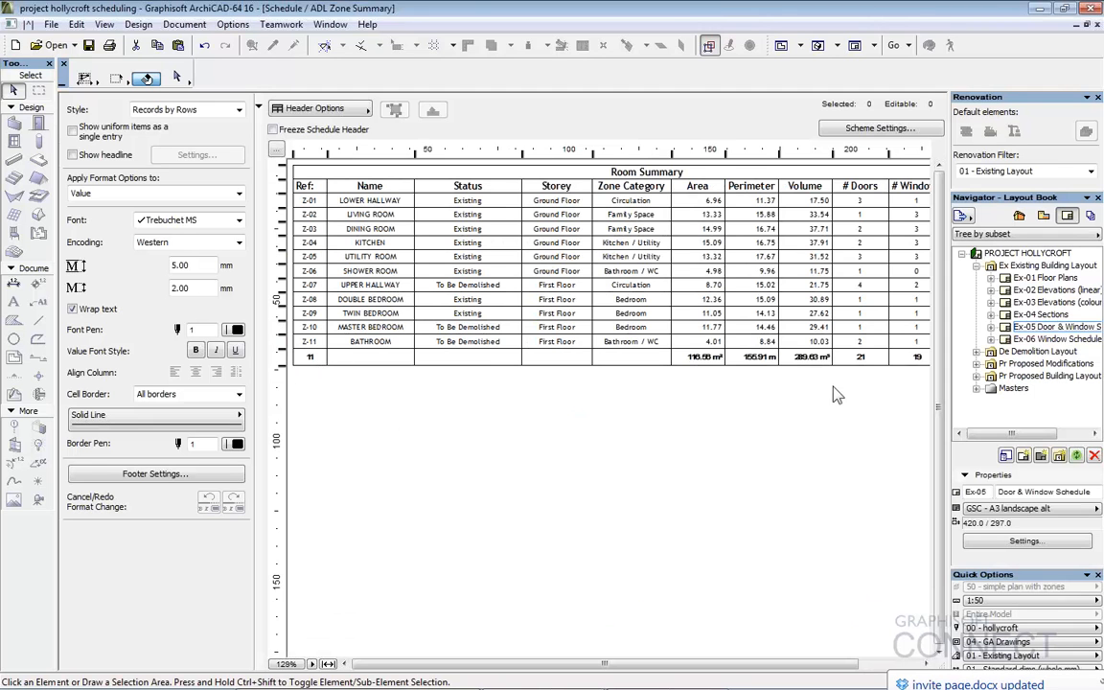
# Reopen the Ex-05 Door & Window Schedule layout and check the totals row of the room summary
pyautogui.doubleClick(1027, 329)
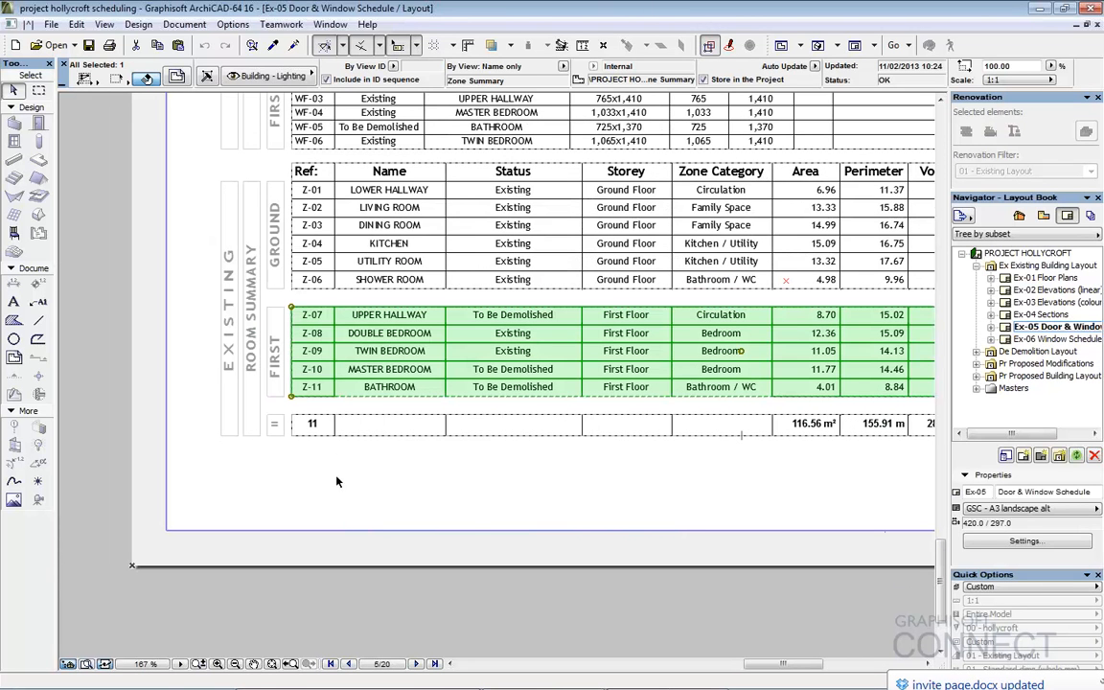
pyautogui.click(321, 437)
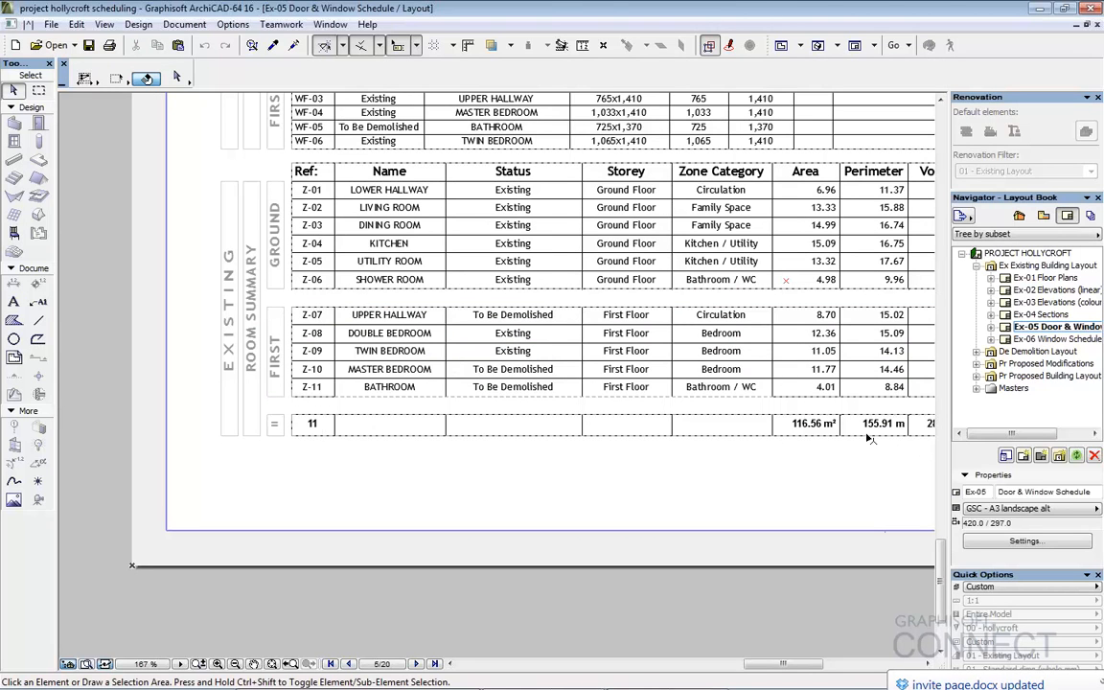
pyautogui.moveTo(736, 474); pyautogui.dragTo(323, 473, button='middle')
pyautogui.moveTo(799, 330); pyautogui.dragTo(620, 215, button='middle')
# Compare the Ground Floor Plan drawing's room, door and window labels with the schedules on the Ex-05 layout
pyautogui.click(613, 230)
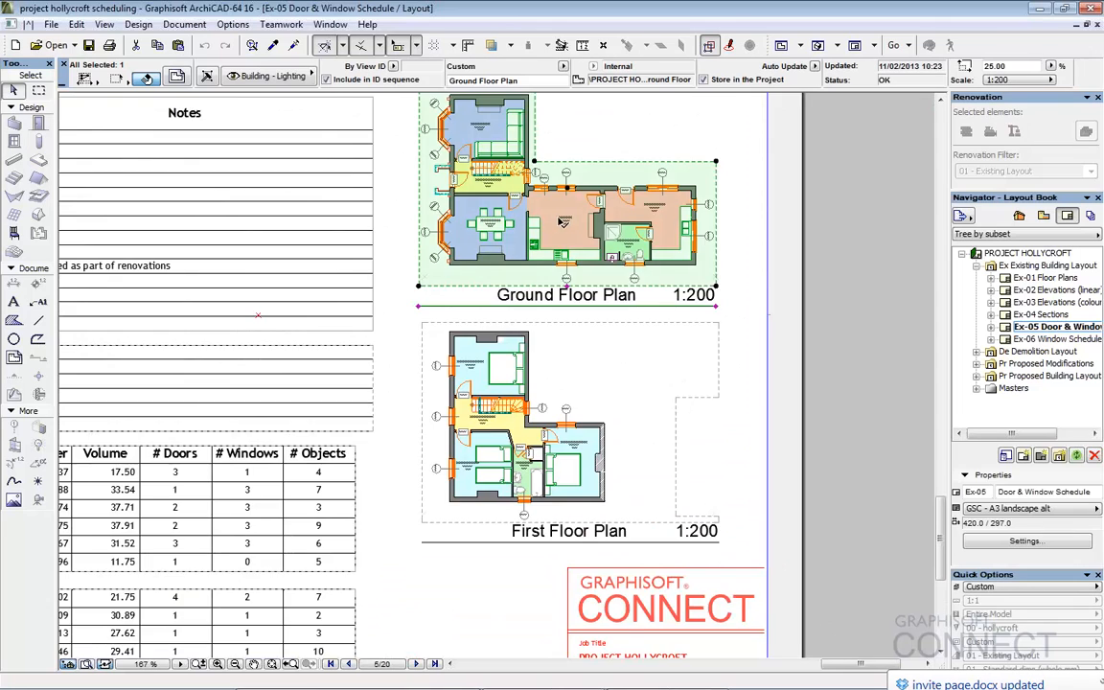
pyautogui.scroll(5, 564, 222)
pyautogui.scroll(-6, 464, 337)
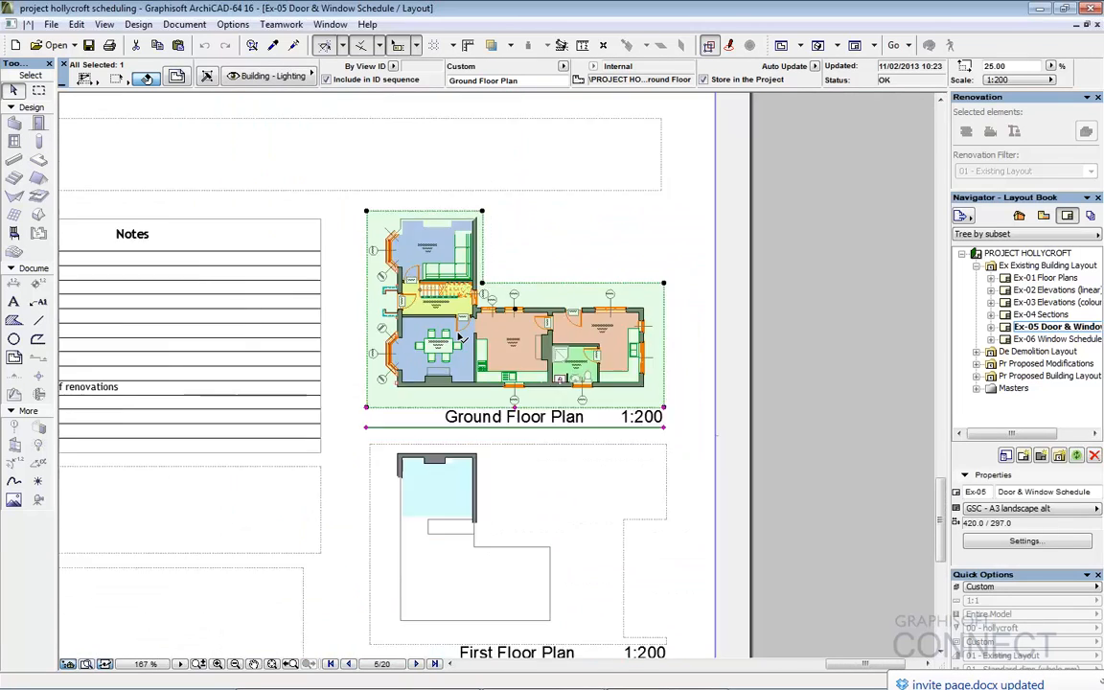
pyautogui.scroll(-2, 464, 338)
pyautogui.moveTo(210, 315); pyautogui.dragTo(500, 374, button='middle')
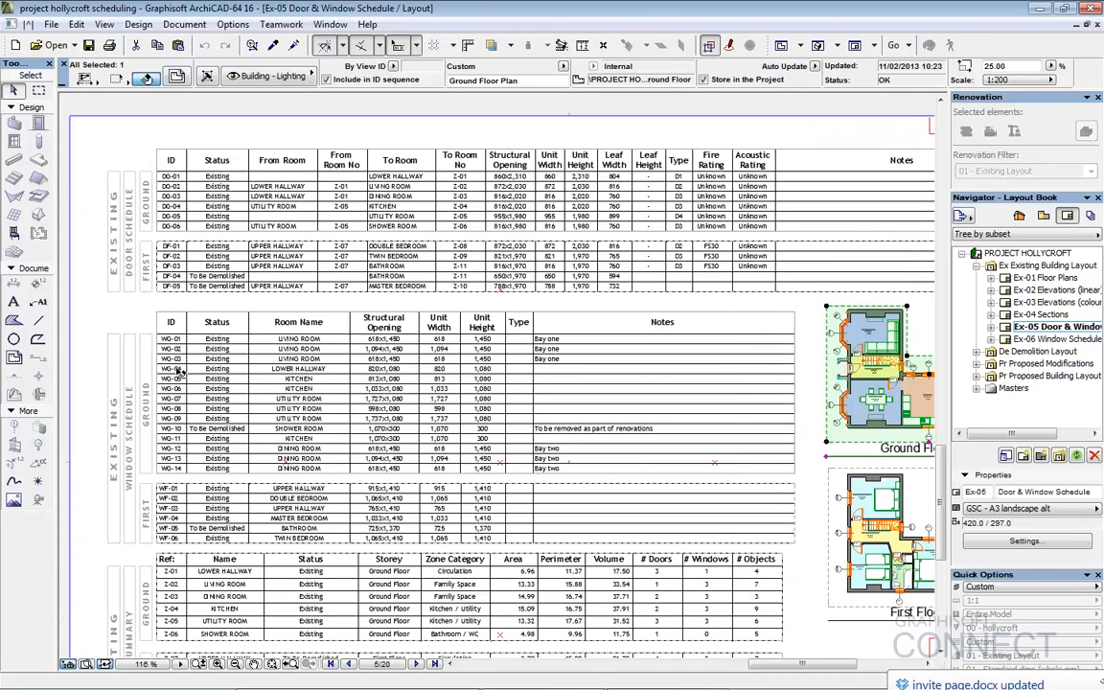
pyautogui.moveTo(823, 384); pyautogui.dragTo(709, 366, button='middle')
pyautogui.scroll(6, 677, 360)
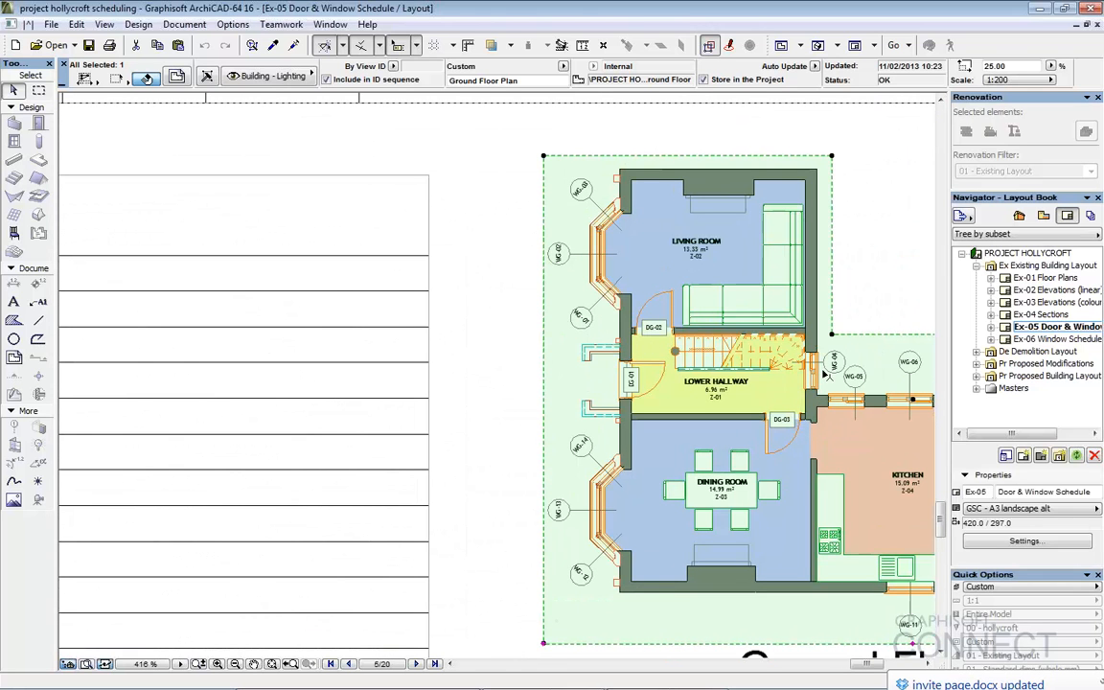
pyautogui.click(479, 301)
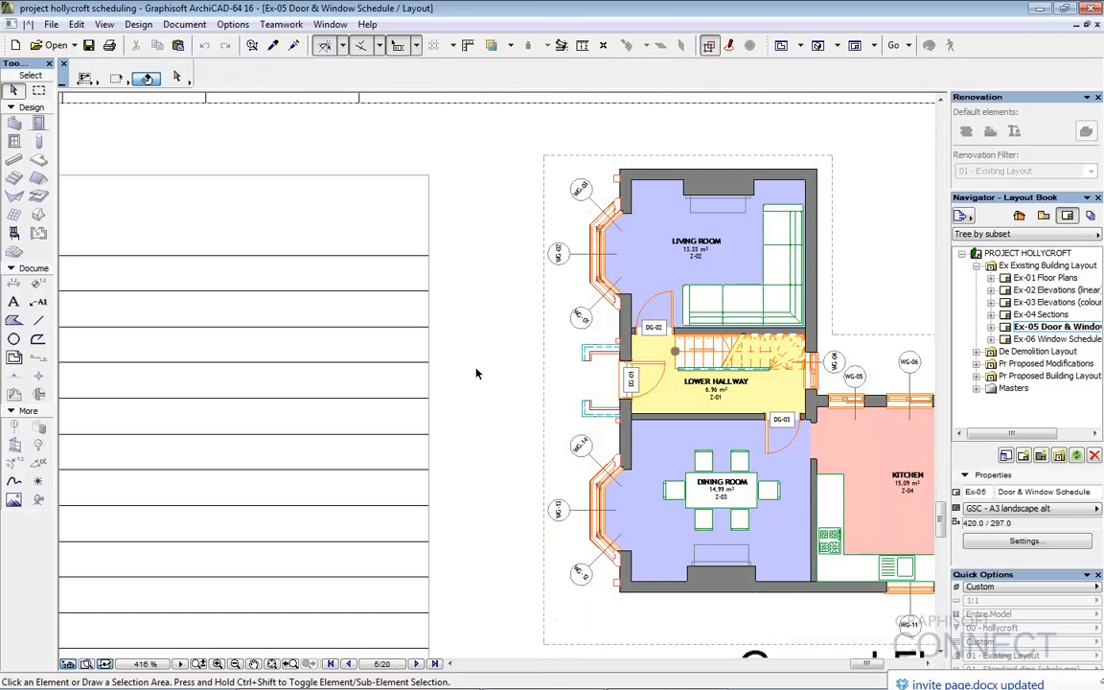
pyautogui.scroll(-8, 476, 374)
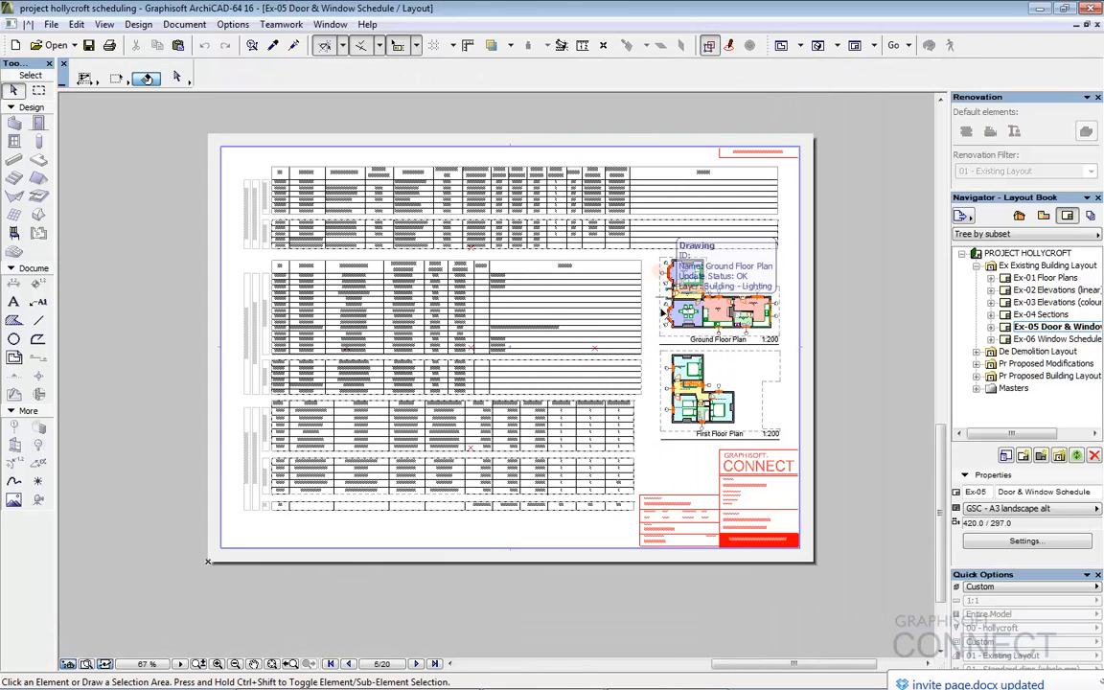
# Open the Ex-06 Window Schedule layout and inspect its first floor existing window list
pyautogui.doubleClick(1040, 340)
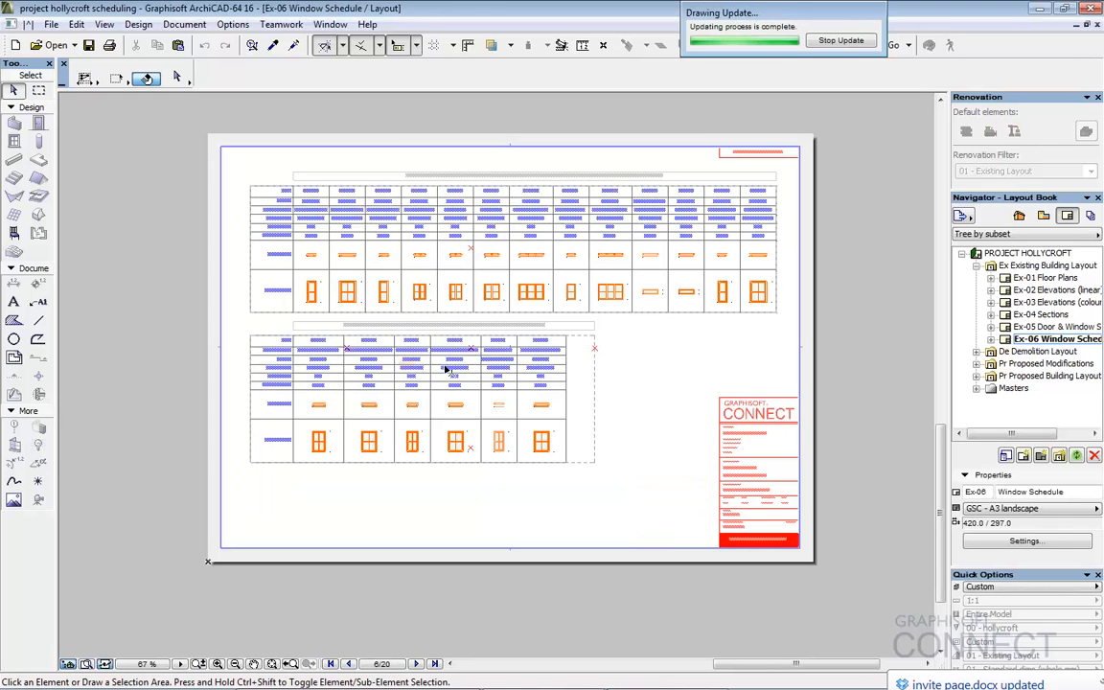
pyautogui.click(518, 374)
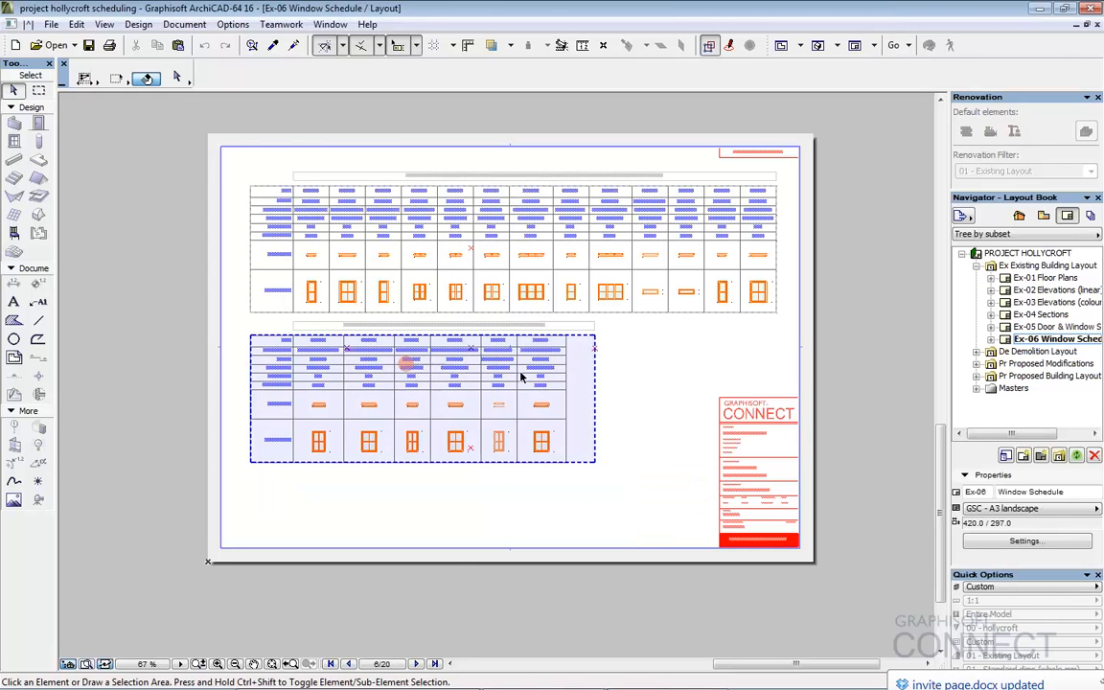
pyautogui.scroll(4, 521, 377)
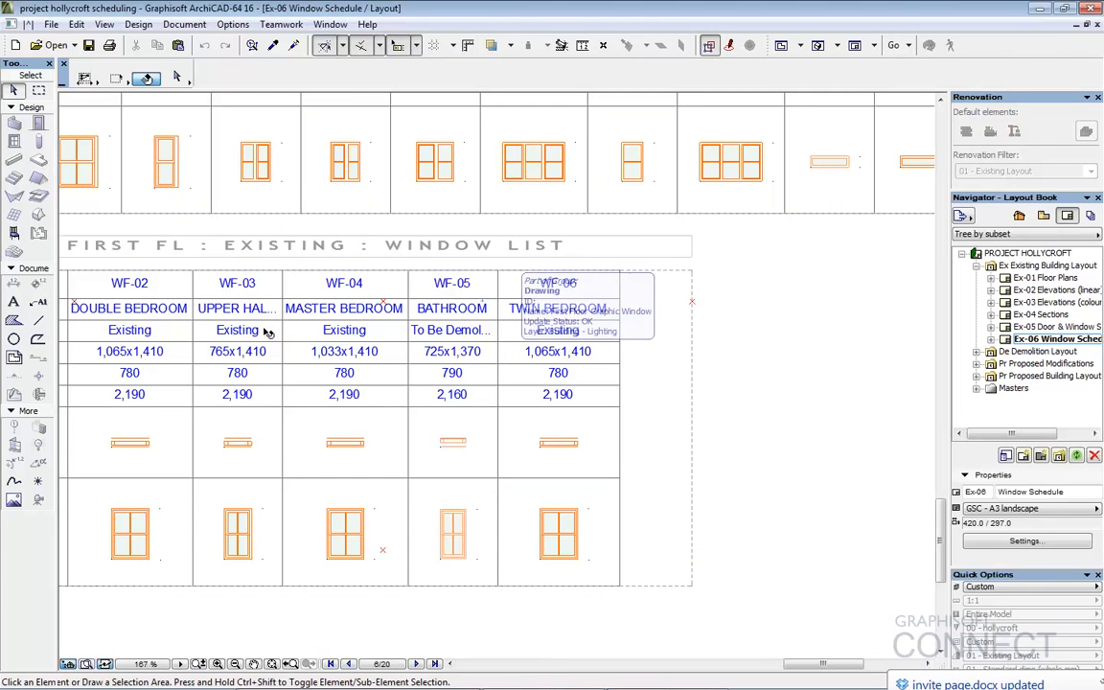
pyautogui.moveTo(268, 332); pyautogui.dragTo(549, 330, button='middle')
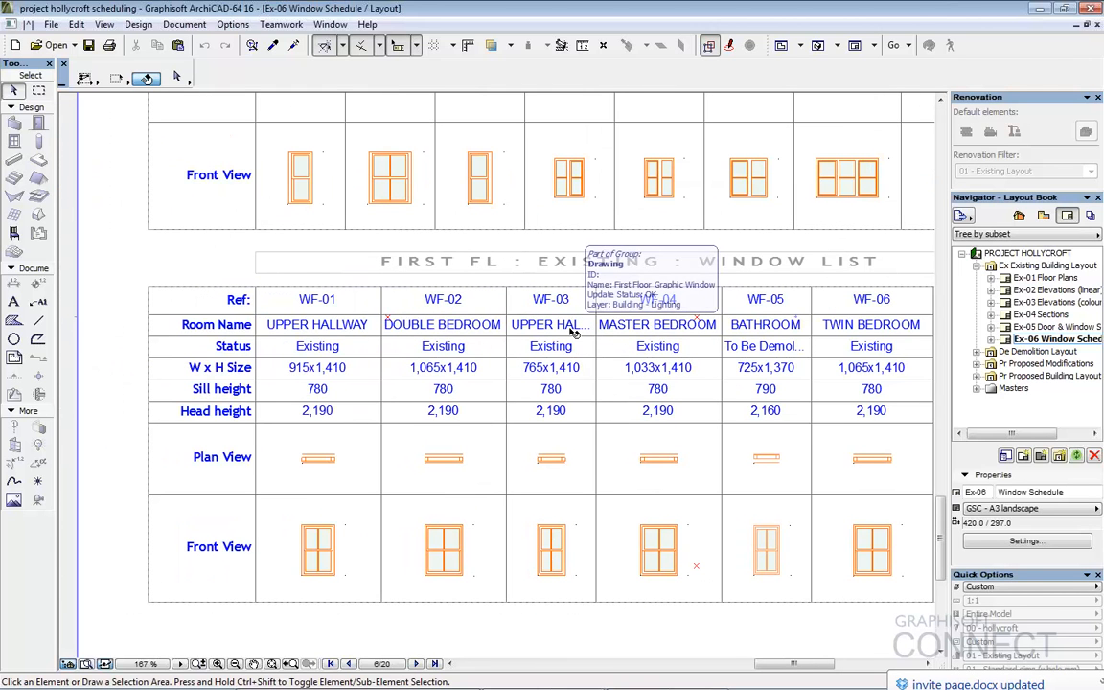
# Widen the WF-03 column in the First Floor Graphic Window source schedule to fit its full room name, and return to the Ex-06 layout
pyautogui.rightClick(572, 331)
pyautogui.click(692, 370)
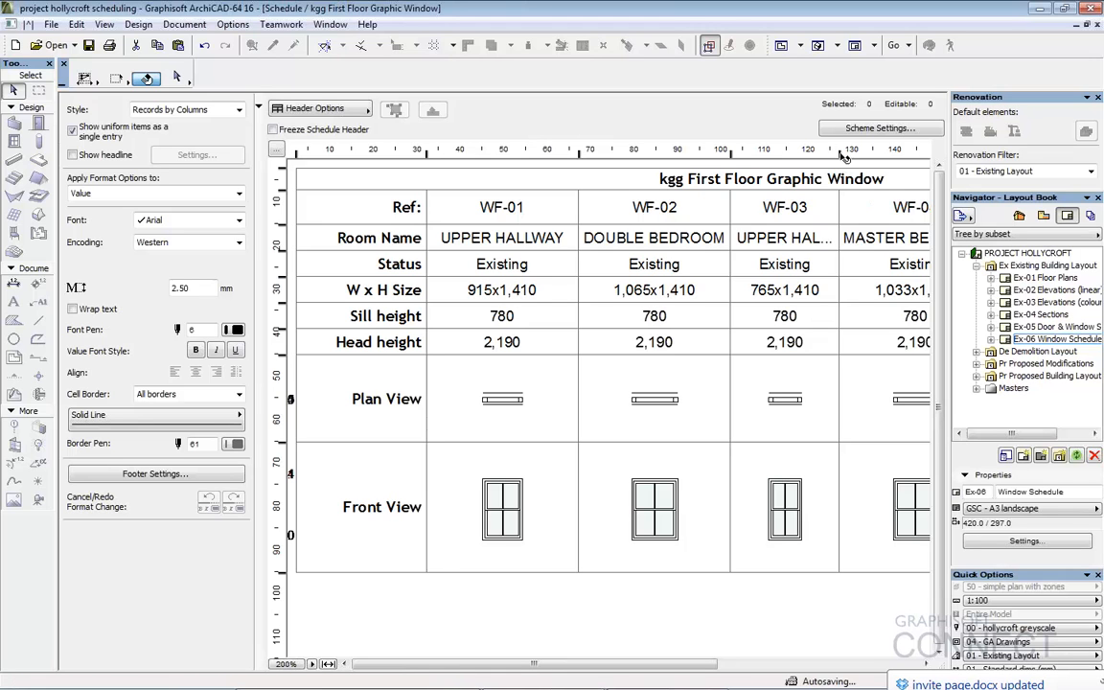
pyautogui.moveTo(839, 153); pyautogui.dragTo(865, 153)
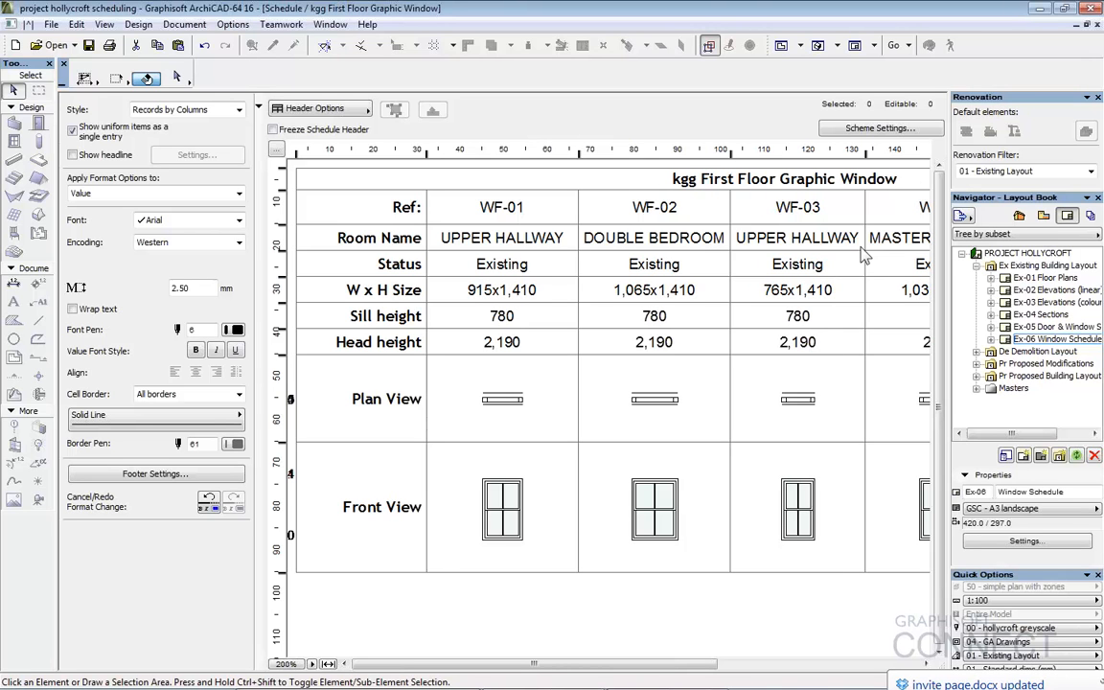
pyautogui.doubleClick(1032, 341)
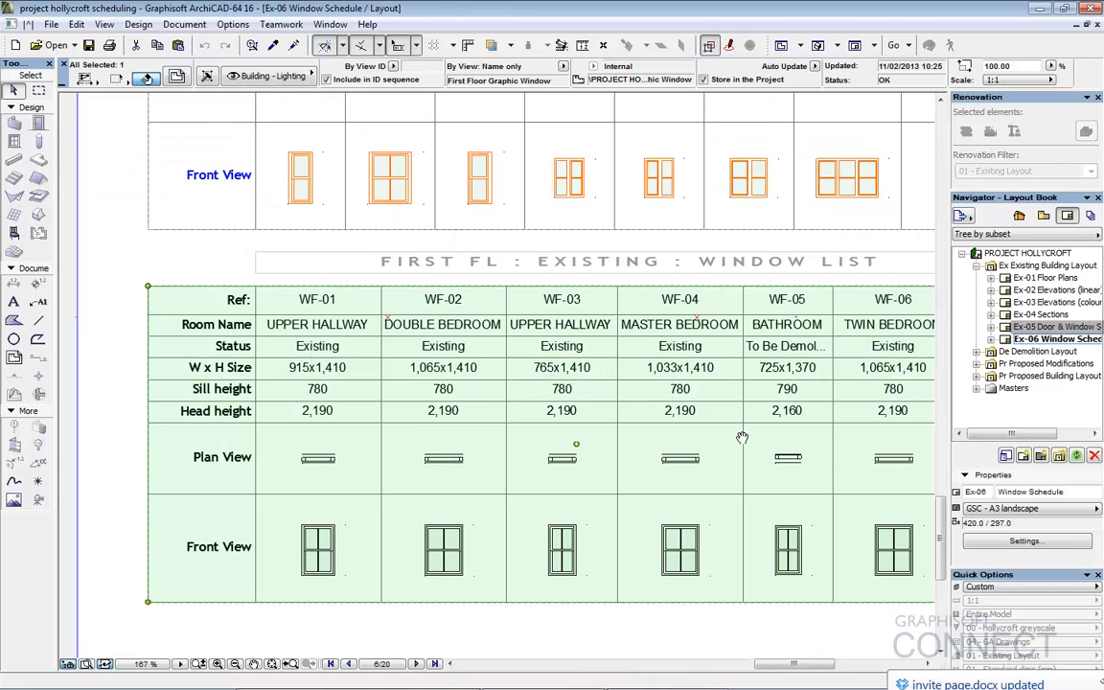
pyautogui.moveTo(742, 437); pyautogui.dragTo(471, 375, button='middle')
pyautogui.press('Escape')
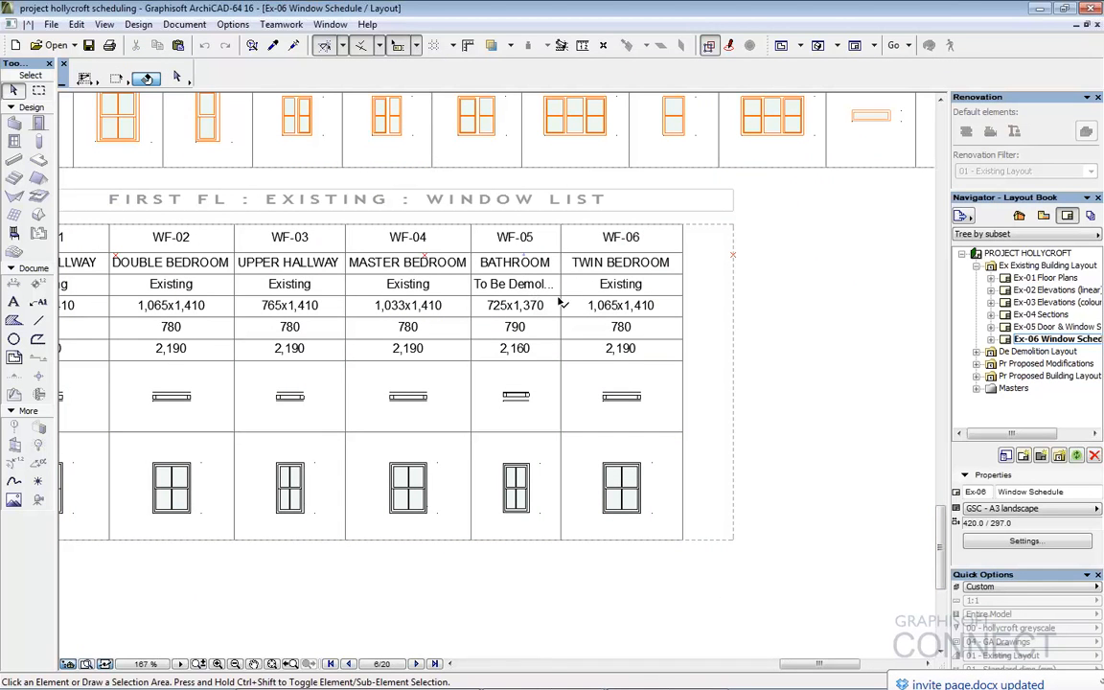
# Open the Pr-05 Door & Window Schedule layout from the Proposed Building subset and inspect its door, window and room schedules
pyautogui.click(1030, 376)
pyautogui.doubleClick(1050, 400)
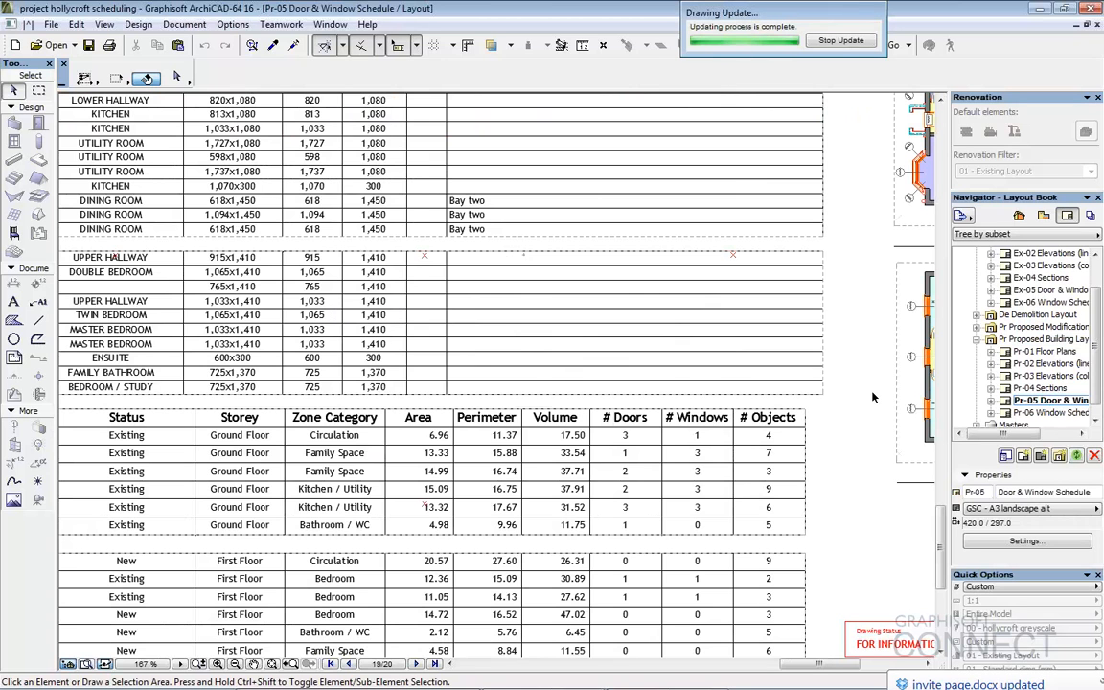
pyautogui.scroll(-2, 872, 397)
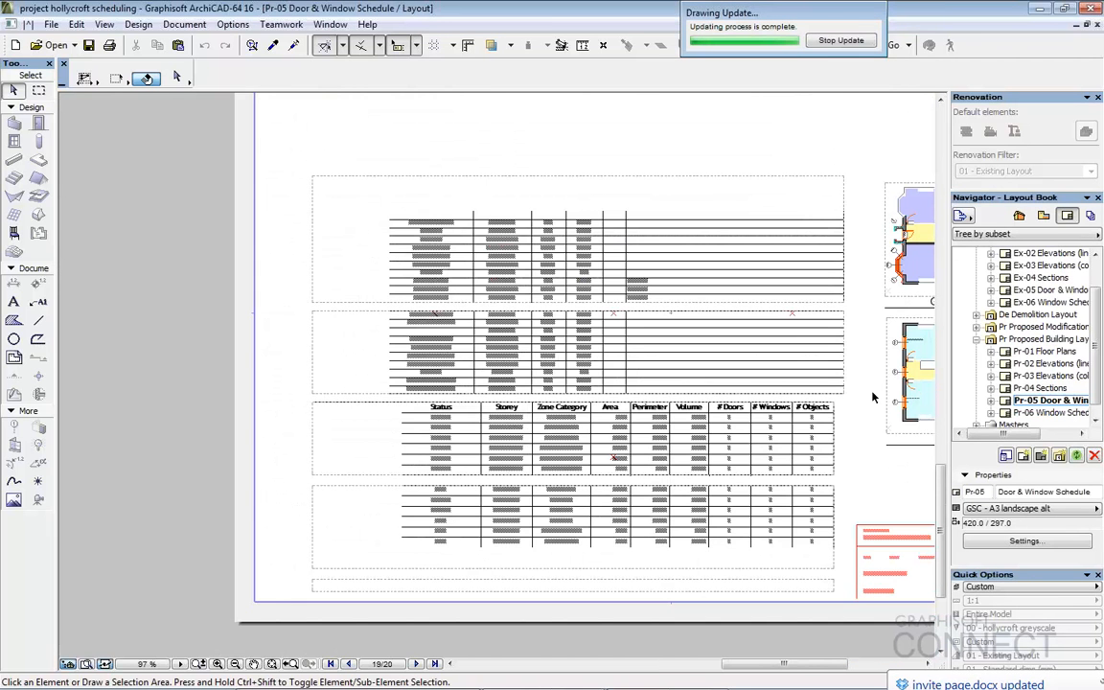
pyautogui.moveTo(820, 340)
pyautogui.mouseDown(button='middle')
pyautogui.moveTo(776, 307)
pyautogui.moveTo(732, 297)
pyautogui.mouseUp(button='middle')
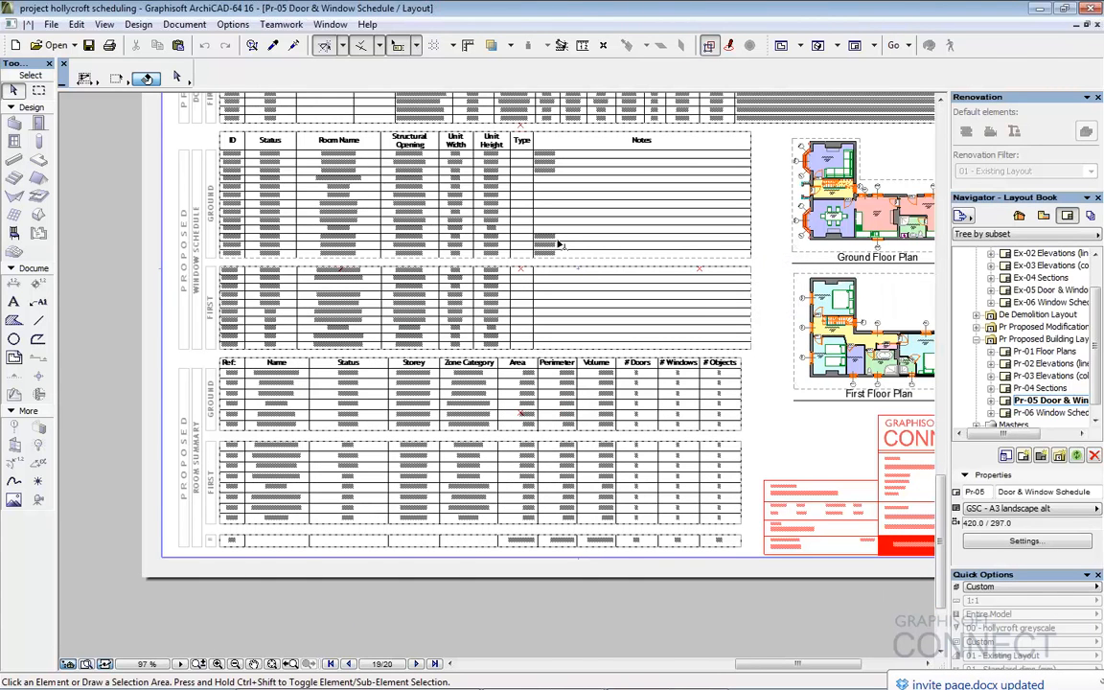
pyautogui.scroll(1, 498, 312)
pyautogui.scroll(1, 635, 264)
pyautogui.scroll(1, 717, 300)
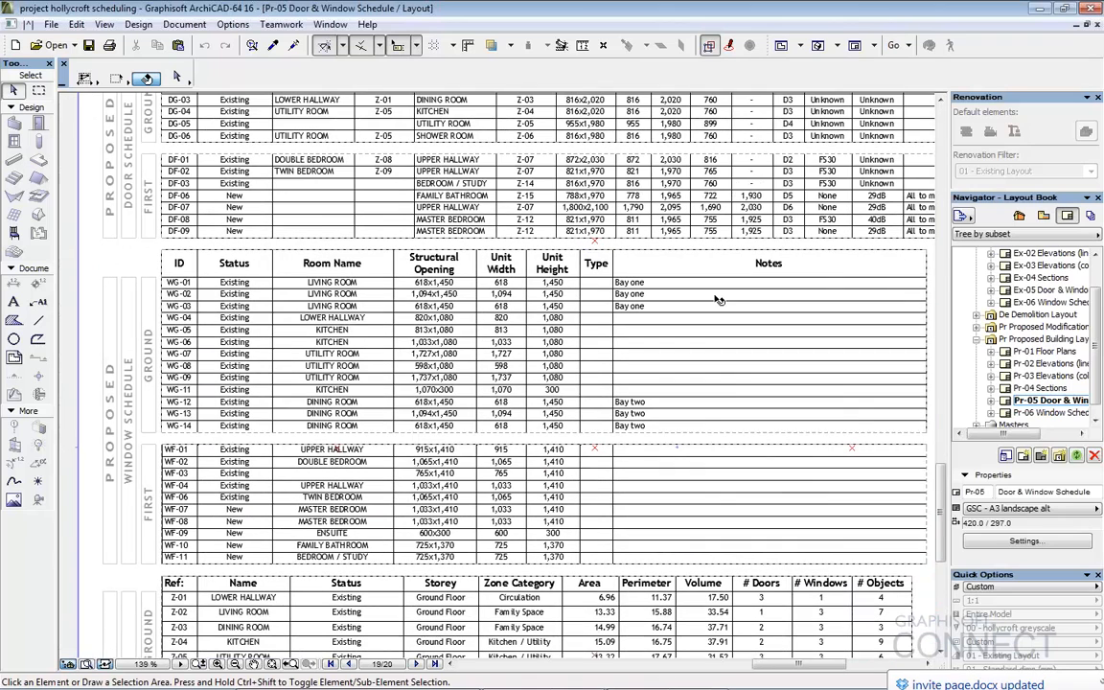
# Open the source schedule of the proposed ground floor windows and enter the note "add a note wherever" for window WG-04
pyautogui.click(657, 295)
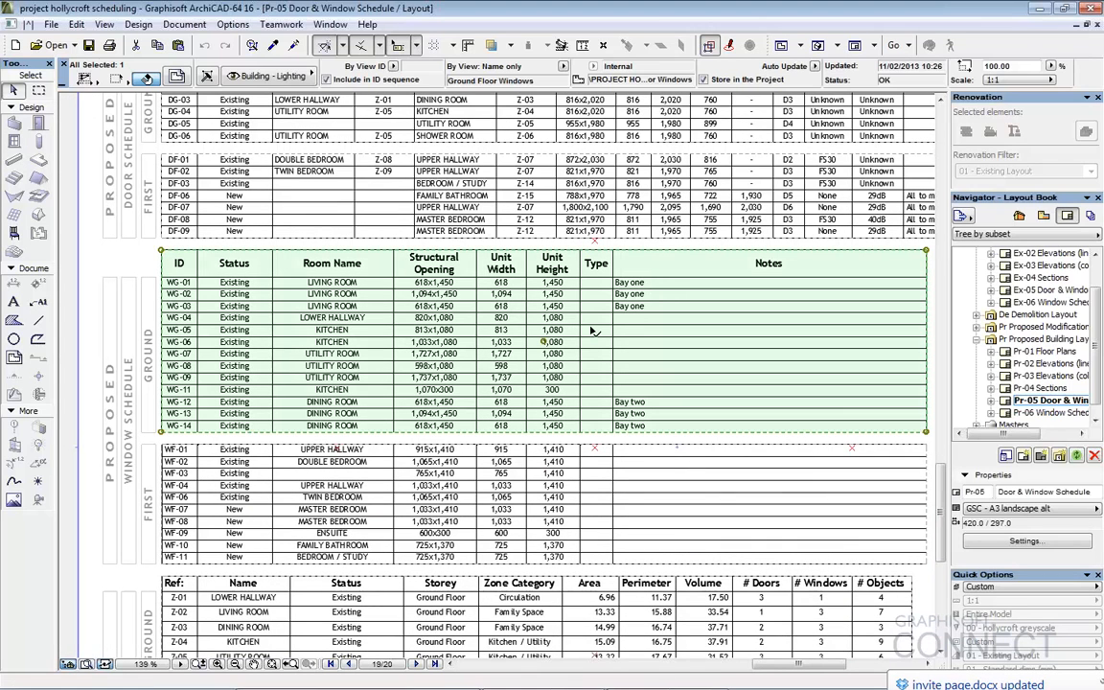
pyautogui.rightClick(639, 306)
pyautogui.click(697, 356)
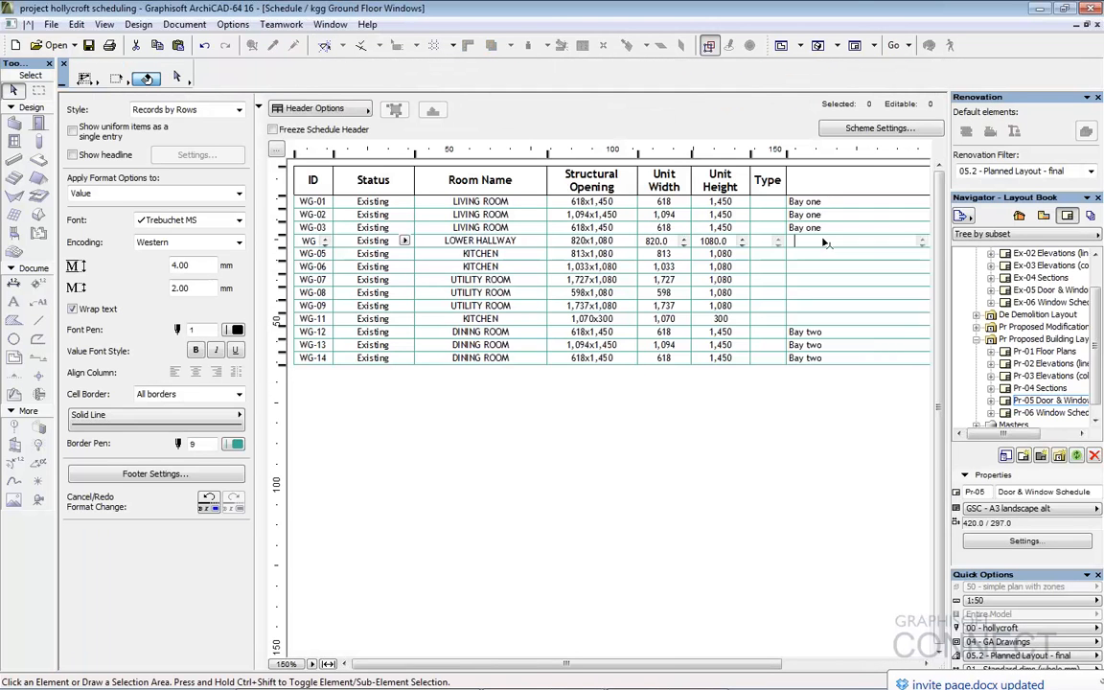
pyautogui.click(824, 241)
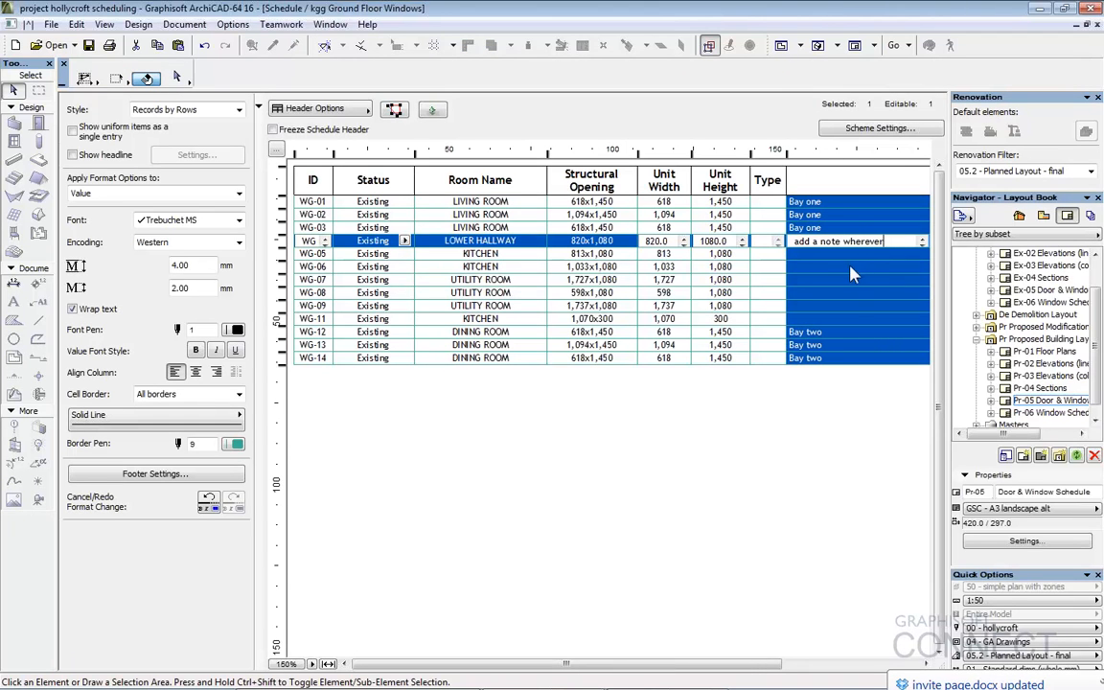
# Enter the notes "dghmdgj", "sfgnsfgn", "sfgnsfgnfsgn", "sfgnfgnfgn" and "dsfgndfhg" for windows WG-06, WG-07, WG-08, WG-09 and WG-11
pyautogui.click(778, 266)
pyautogui.write('dghmdgj')
pyautogui.click(847, 281)
pyautogui.write('sfgn')
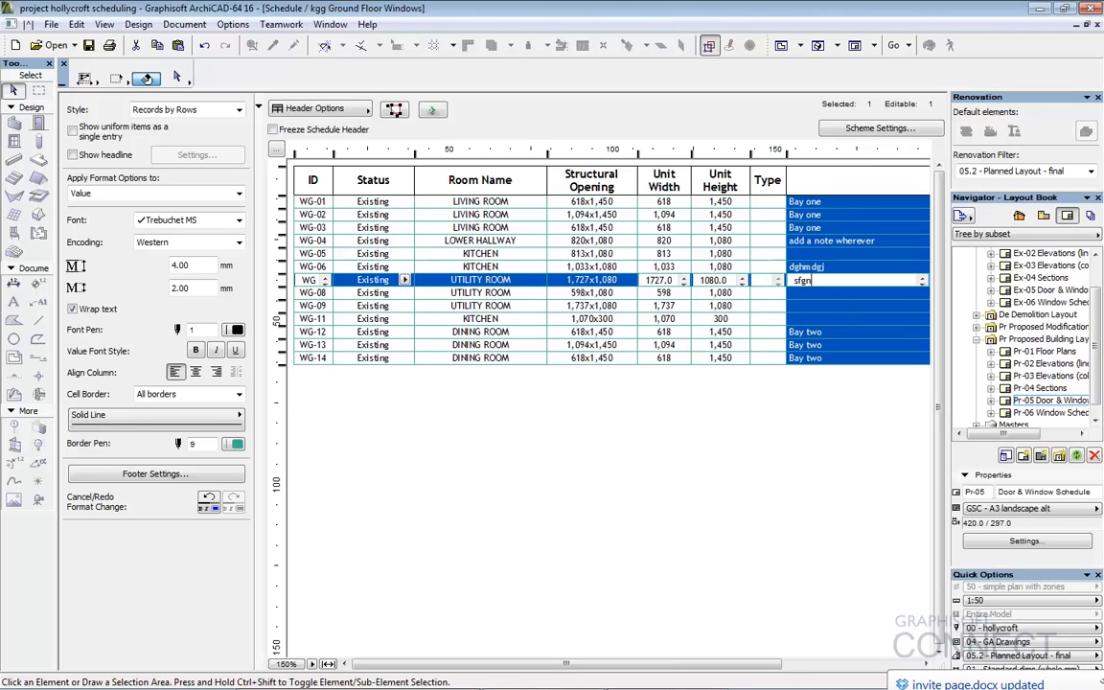
pyautogui.click(842, 293)
pyautogui.write('nfsgn')
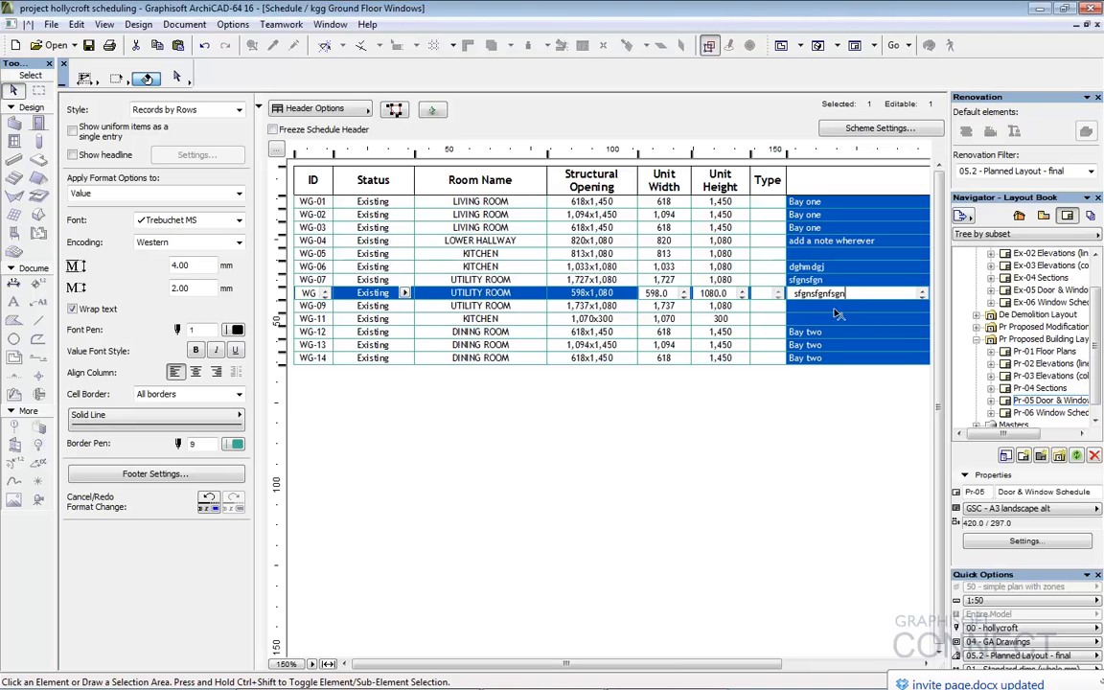
pyautogui.click(838, 308)
pyautogui.write('sfgnfgnfgn')
pyautogui.click(834, 319)
pyautogui.write('dsfgndfhg')
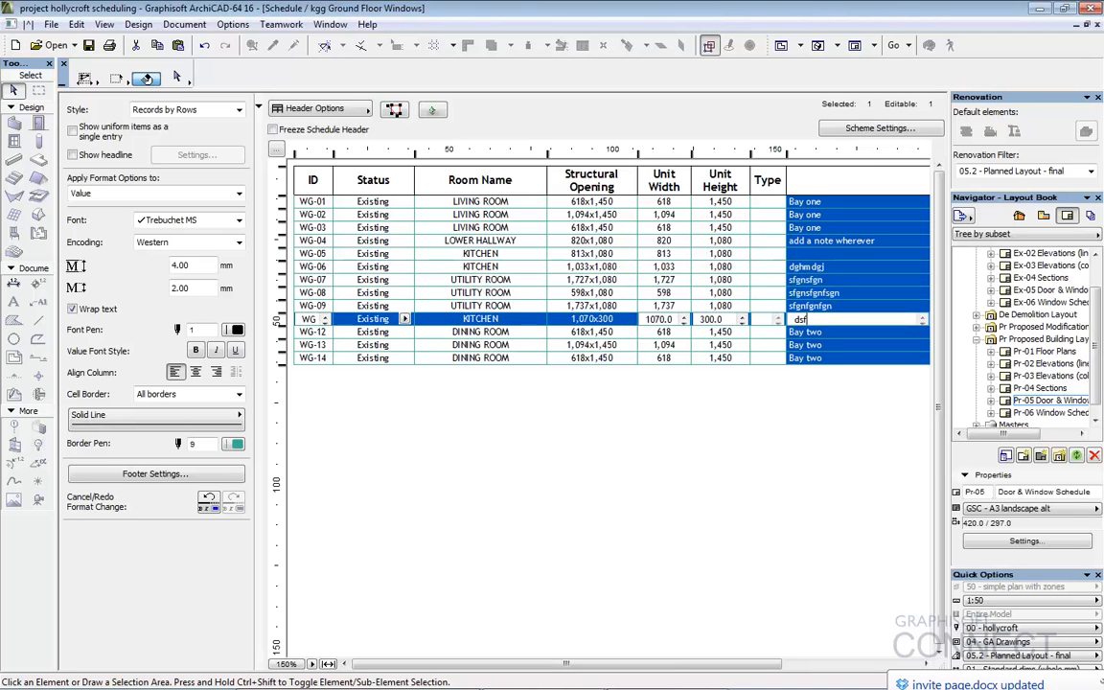
# Enter the window types "dg" for WG-02, "sh" for WG-03 and WG-04, and "dfb" for WG-08
pyautogui.click(771, 215)
pyautogui.write('dg')
pyautogui.click(768, 229)
pyautogui.write('sh')
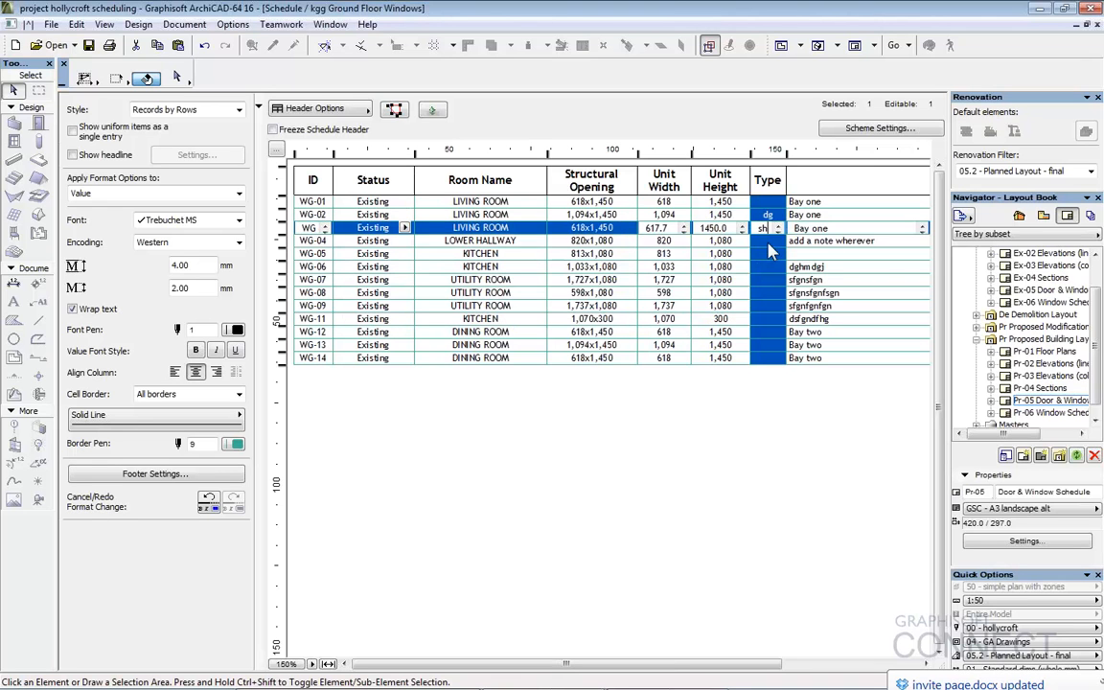
pyautogui.click(772, 241)
pyautogui.write('sh')
pyautogui.click(769, 254)
pyautogui.click(768, 293)
pyautogui.write('b')
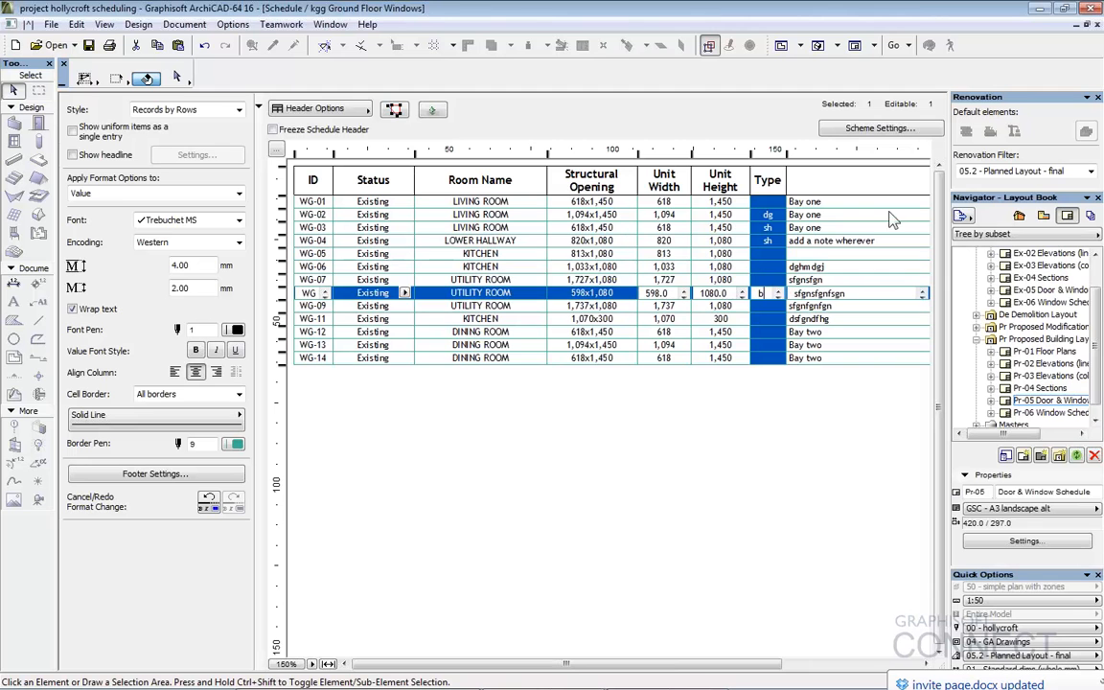
# Reopen the Pr-05 Door & Window Schedule layout and check the types and notes in the ground floor window schedule
pyautogui.doubleClick(1036, 404)
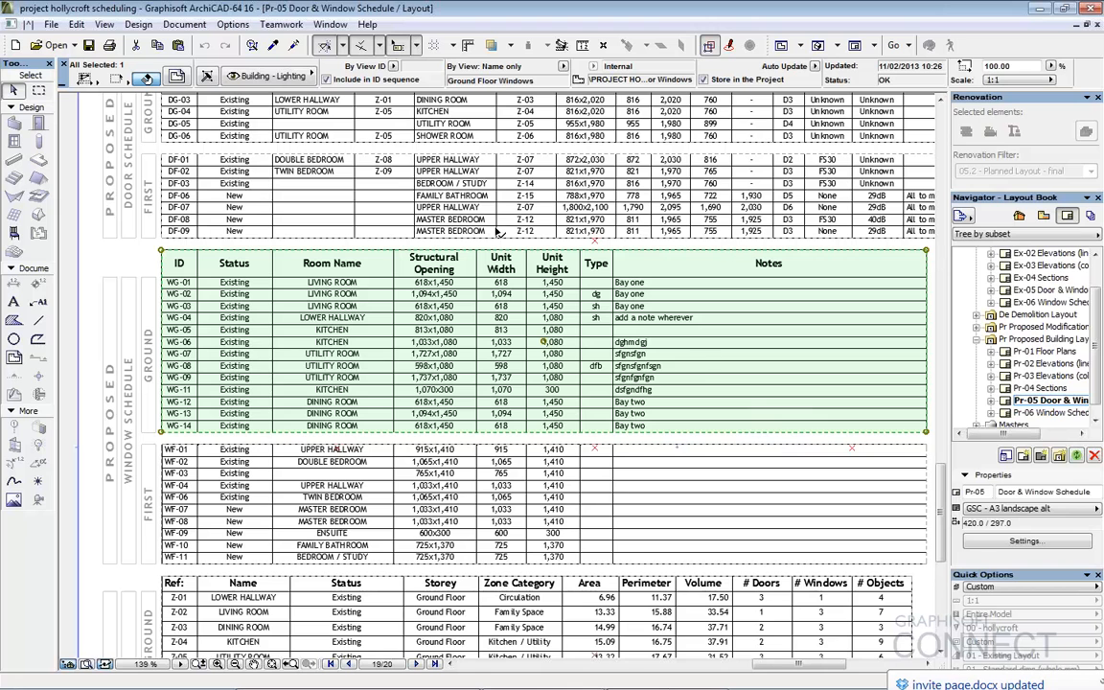
pyautogui.click(454, 343)
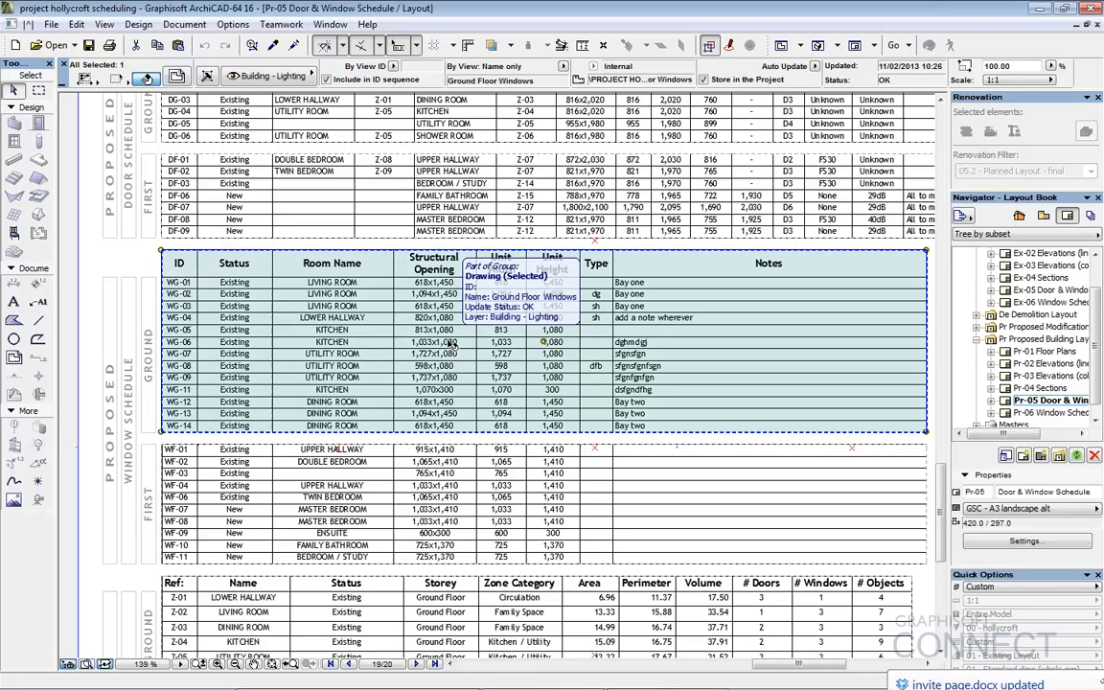
pyautogui.click(116, 241)
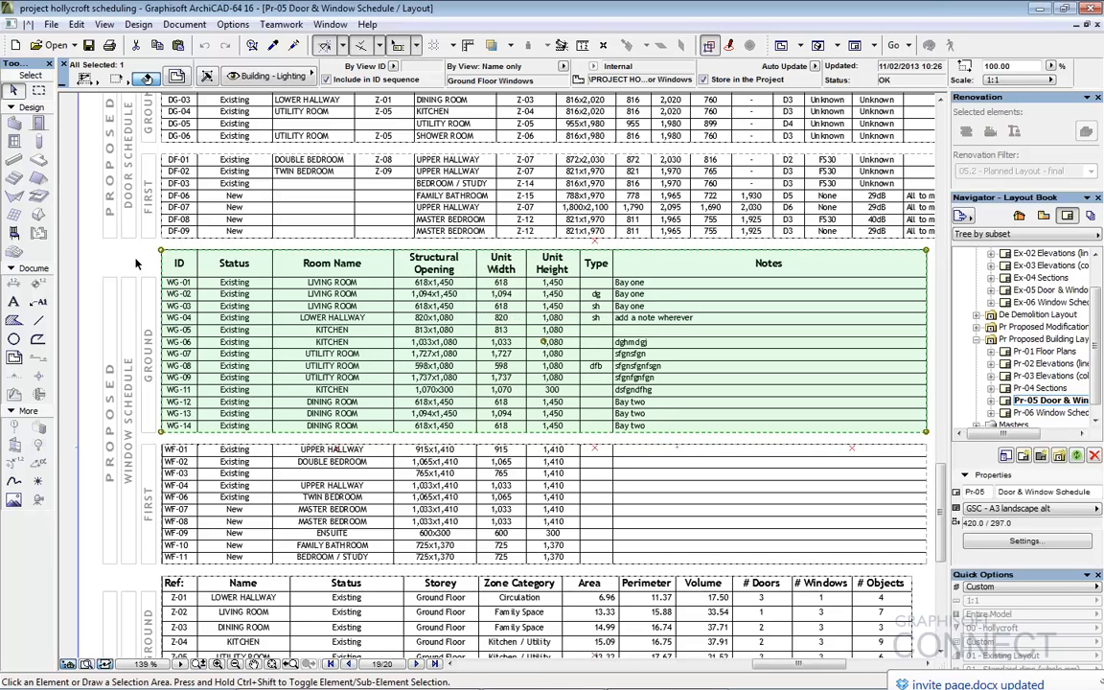
# Open the source schedule of the proposed first floor doors from the layout
pyautogui.click(629, 235)
pyautogui.rightClick(620, 204)
pyautogui.click(743, 276)
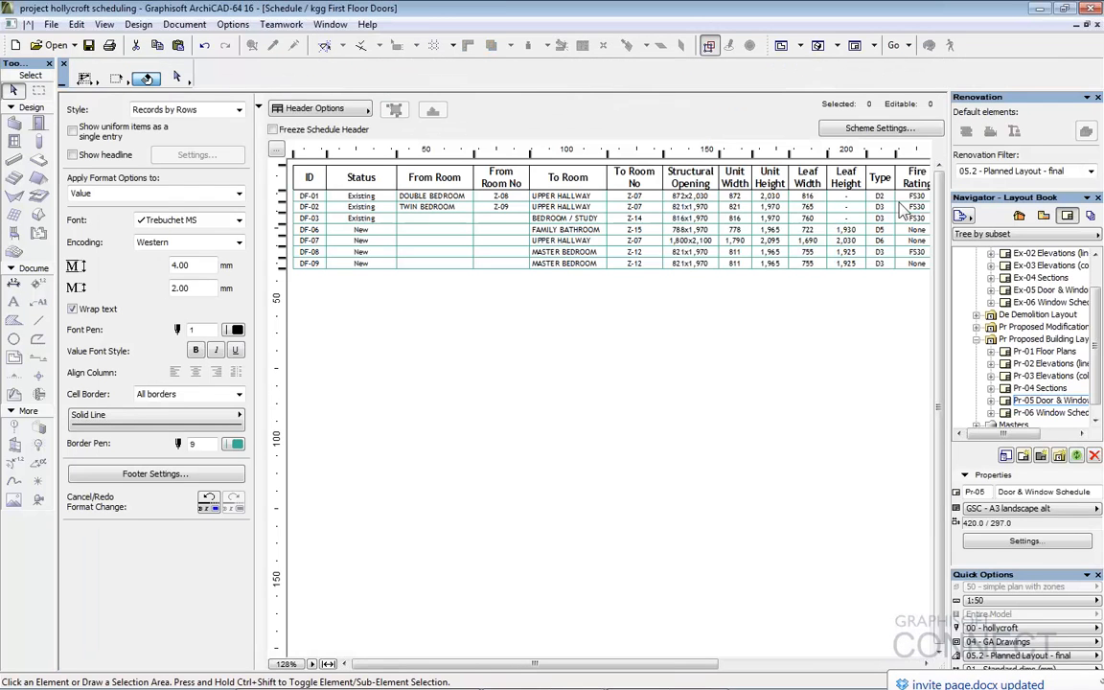
# Export the First Floor Doors scheme as the XML file First Floor Doors in the scheduling folder, and leave the scheme settings unchanged
pyautogui.click(876, 130)
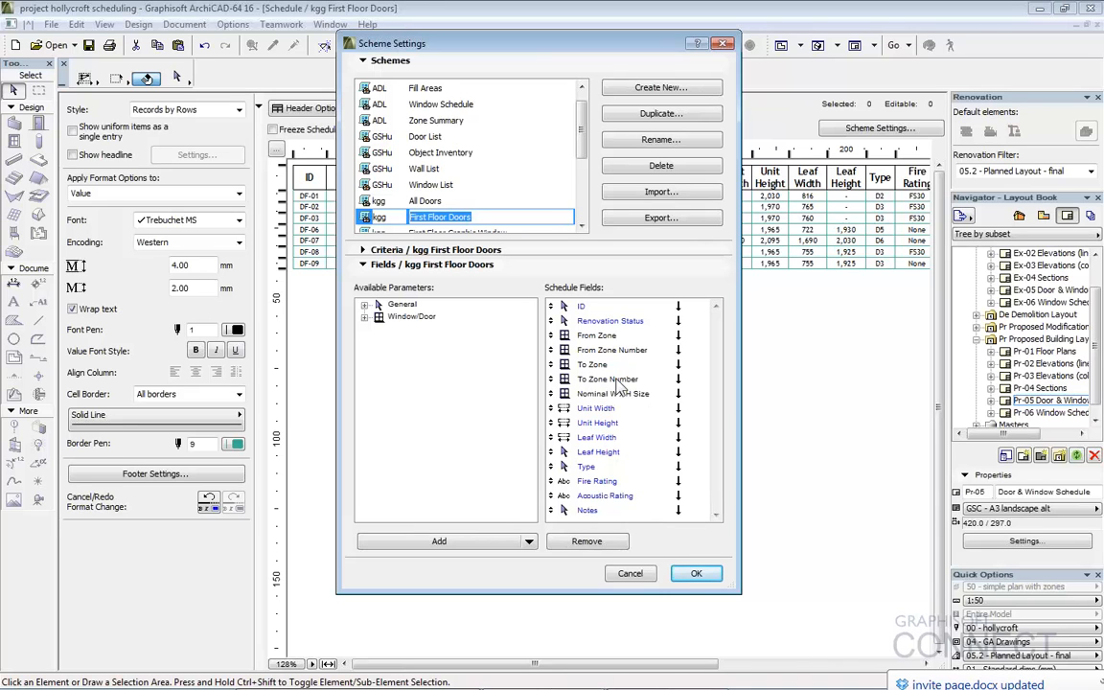
pyautogui.click(655, 219)
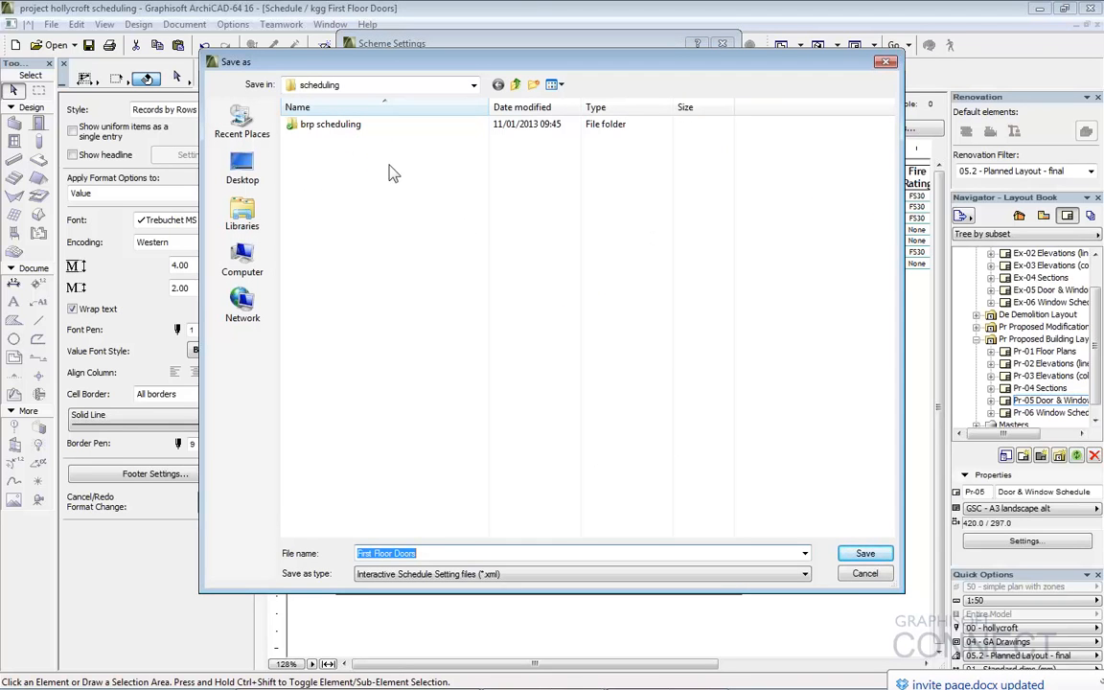
pyautogui.click(863, 556)
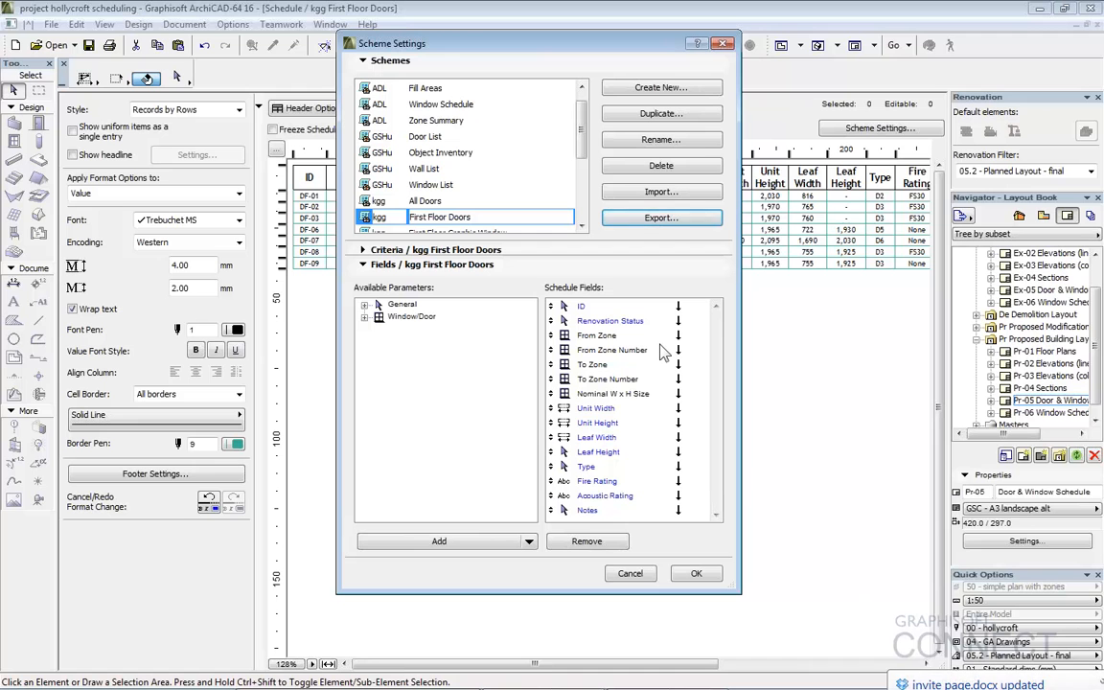
pyautogui.click(630, 573)
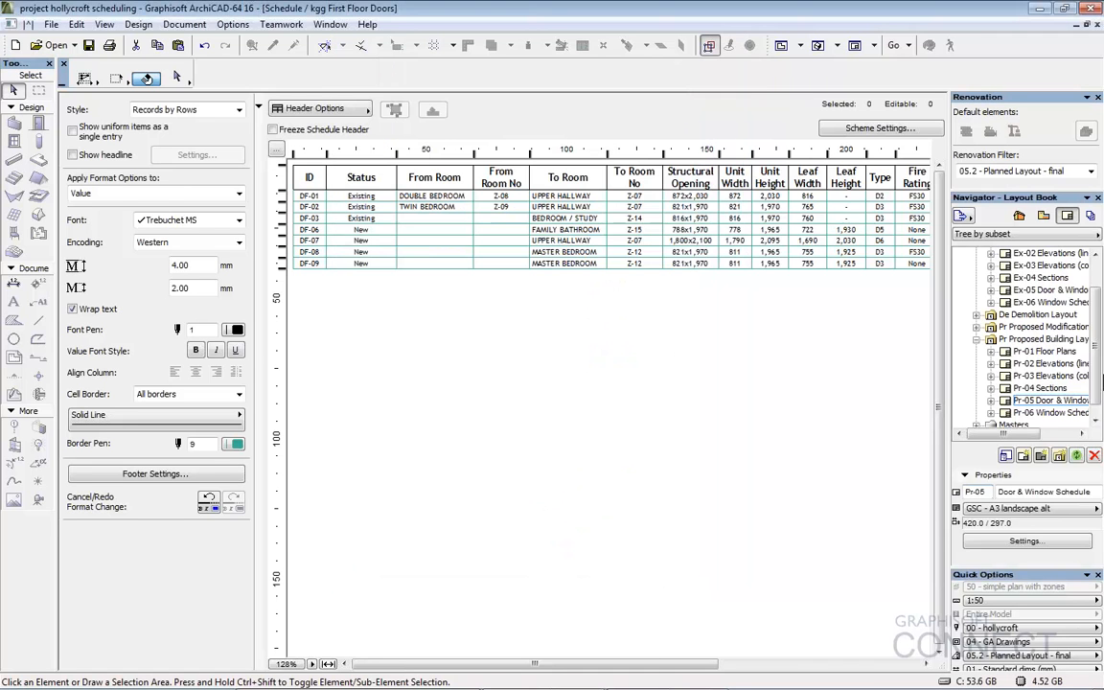
# Return from the first floor door schedule to the Pr-05 layout, and view the whole sheet with nothing selected
pyautogui.doubleClick(1042, 403)
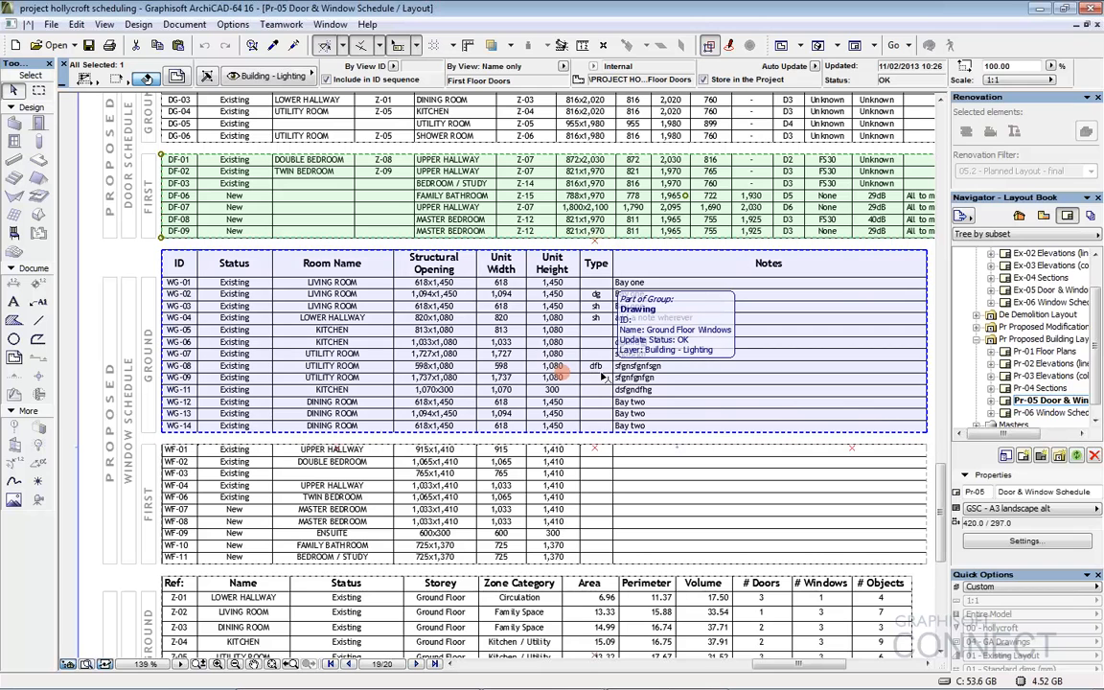
pyautogui.click(111, 262)
pyautogui.scroll(-3, 110, 262)
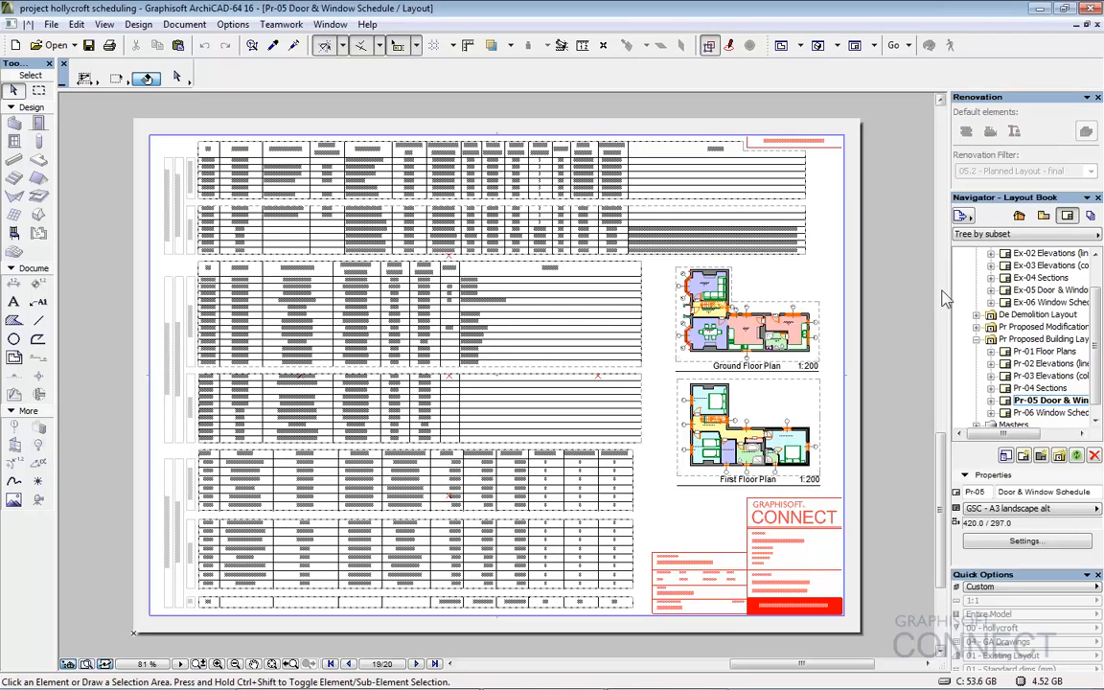
# Select layouts Pr-01 through Pr-06 and set up a PDF save using Selected Layouts in Navigator as the source
pyautogui.click(1025, 353)
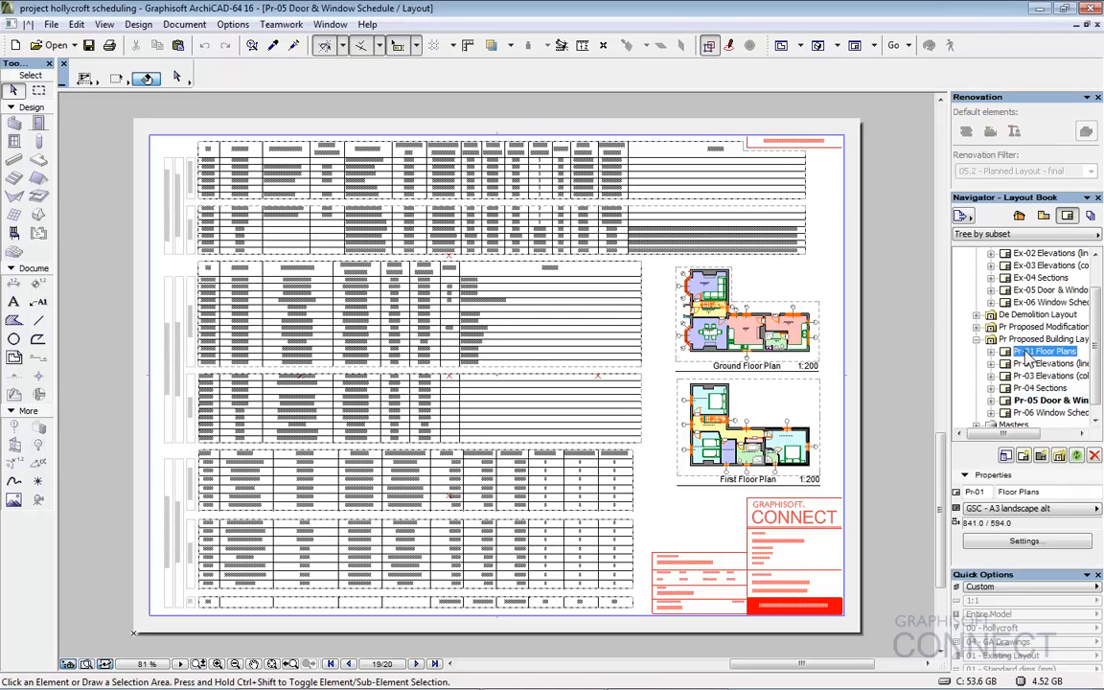
pyautogui.keyDown('shift'); pyautogui.click(1050, 412); pyautogui.keyUp('shift')
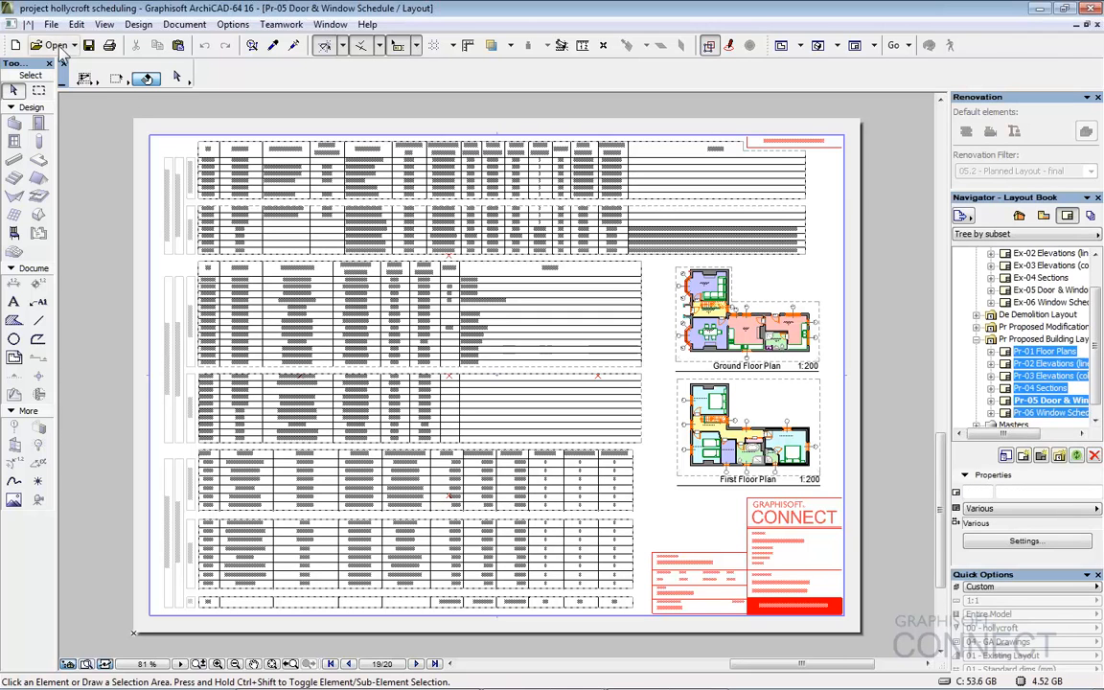
pyautogui.click(49, 25)
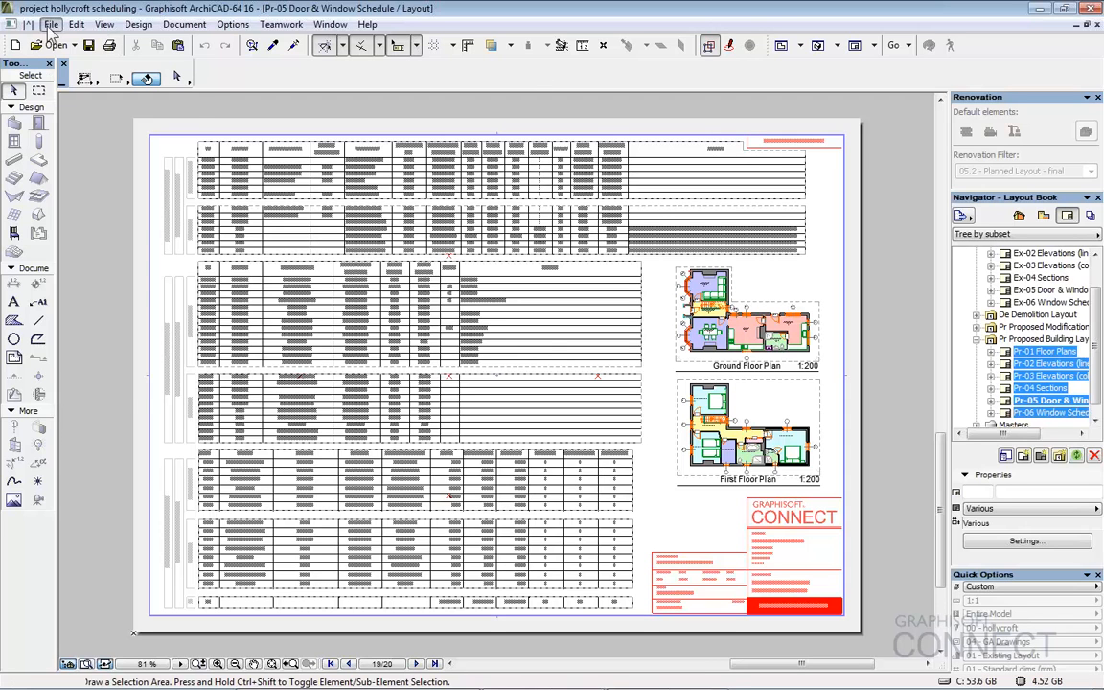
pyautogui.click(90, 125)
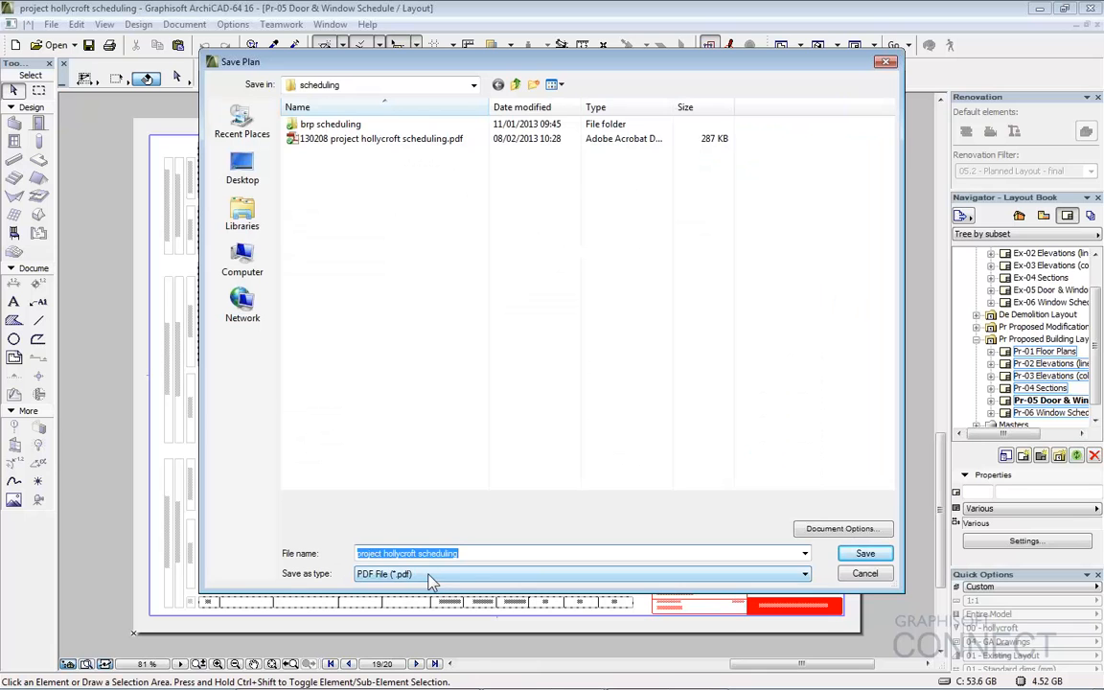
pyautogui.click(842, 528)
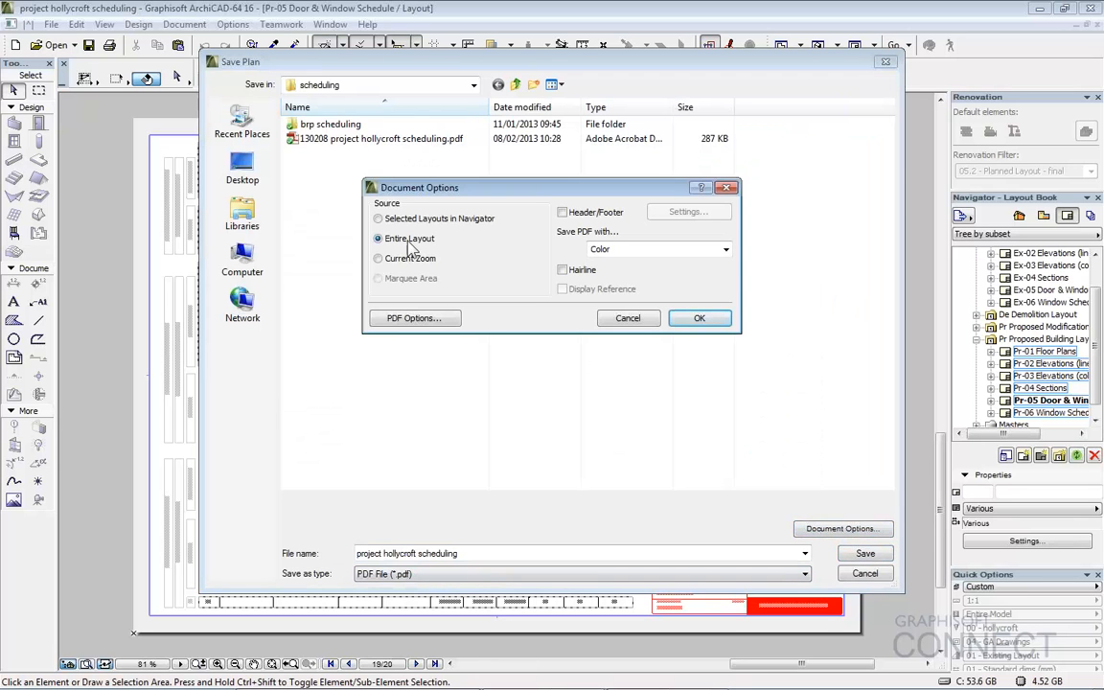
pyautogui.click(378, 218)
pyautogui.click(701, 319)
# Save the selected layouts to the Desktop as the PDF file "project hollycroft scheduling"
pyautogui.click(243, 169)
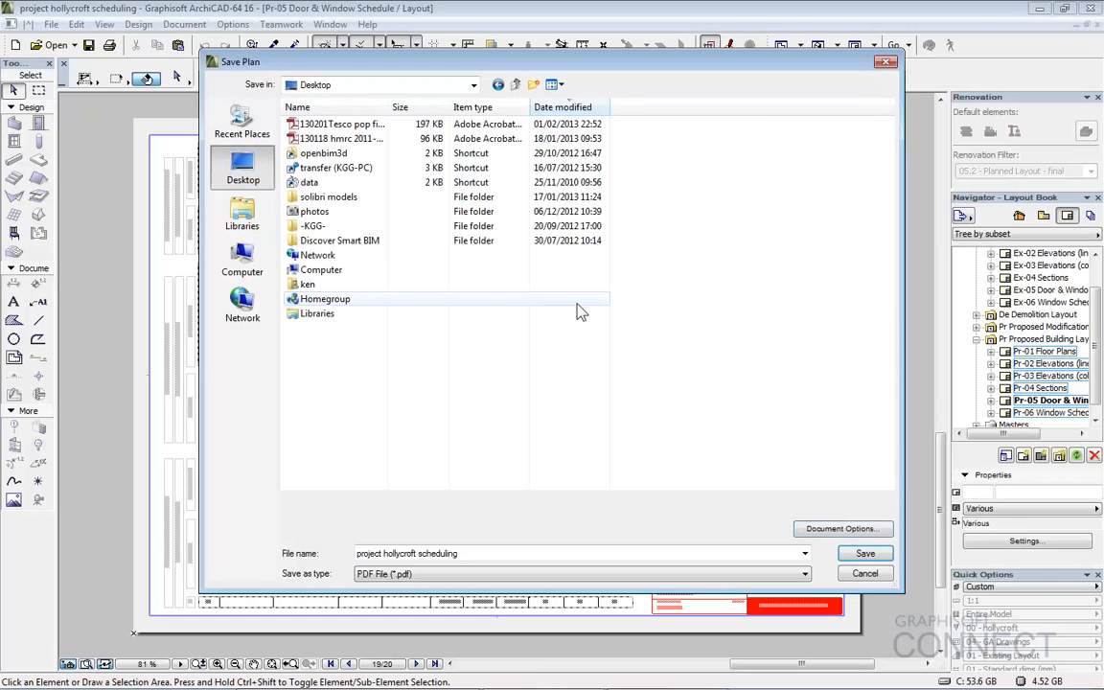
pyautogui.doubleClick(480, 553)
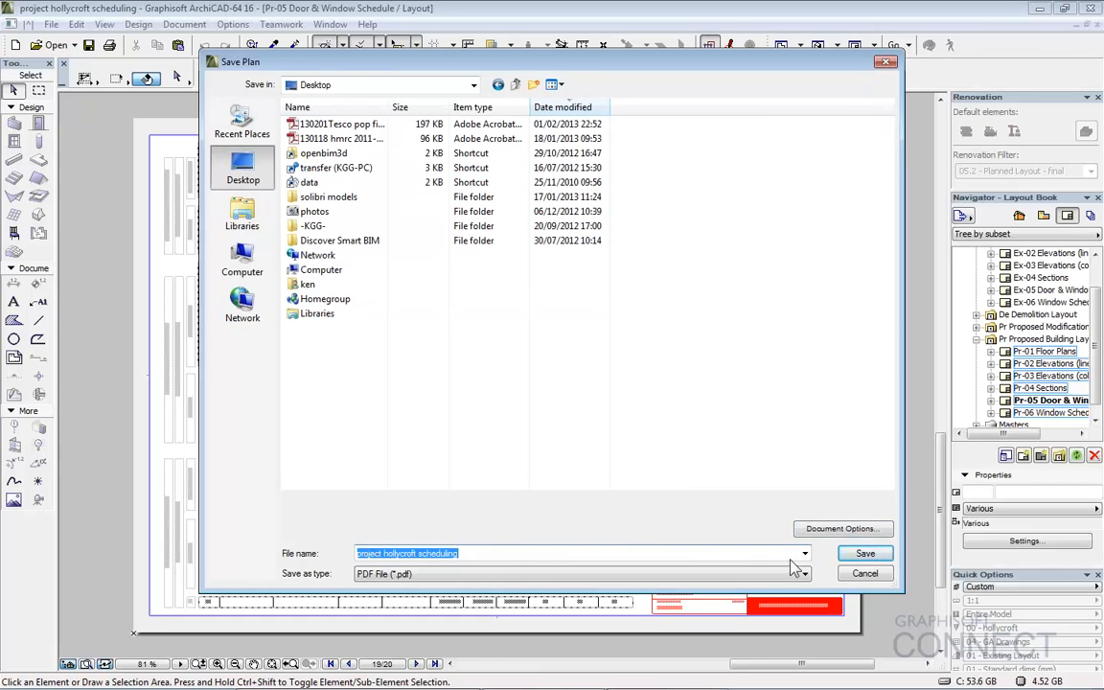
pyautogui.click(863, 554)
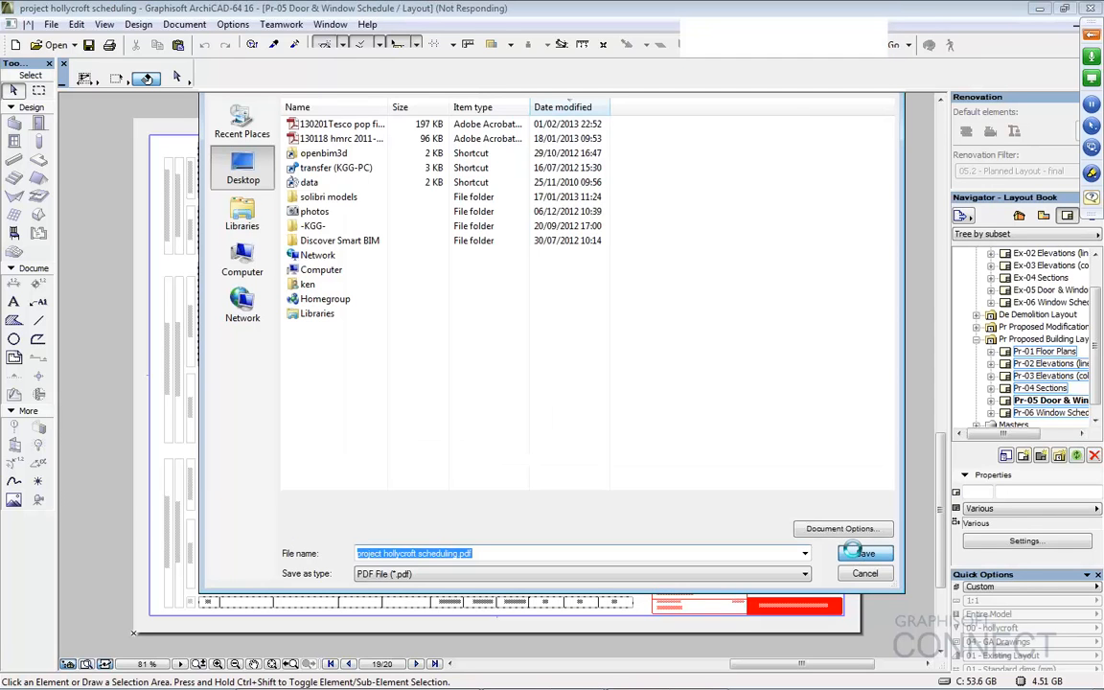
# Switch to Windows Explorer, open project hollycroft scheduling.pdf from the Desktop in Adobe Reader, and maximize it
pyautogui.press('super+e')
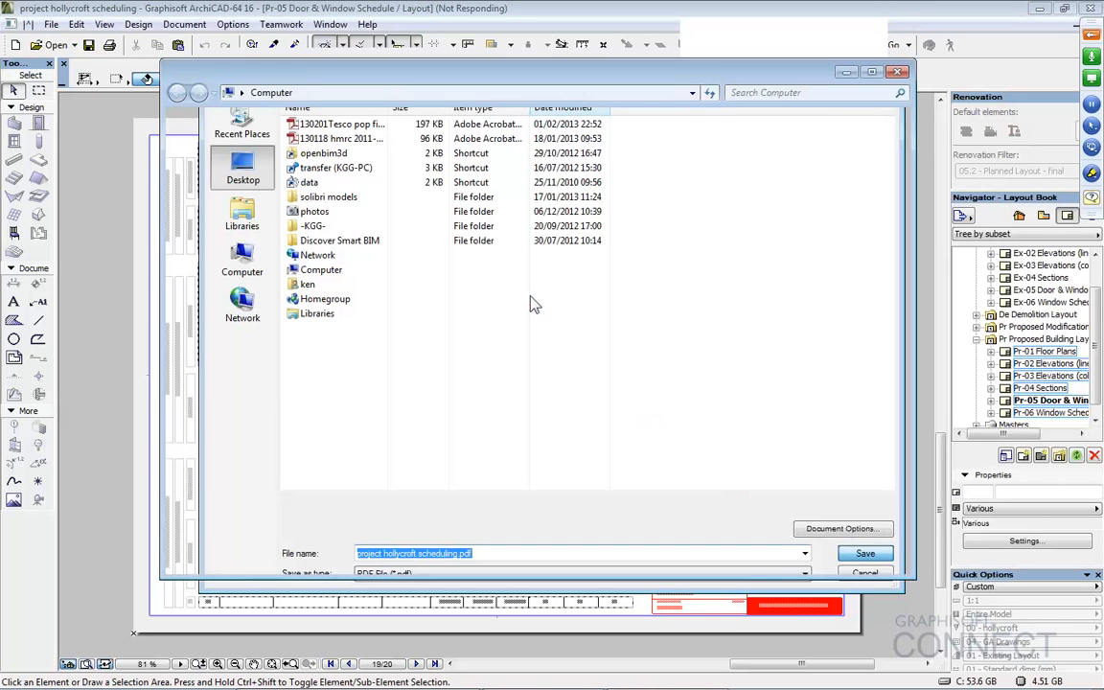
pyautogui.click(221, 139)
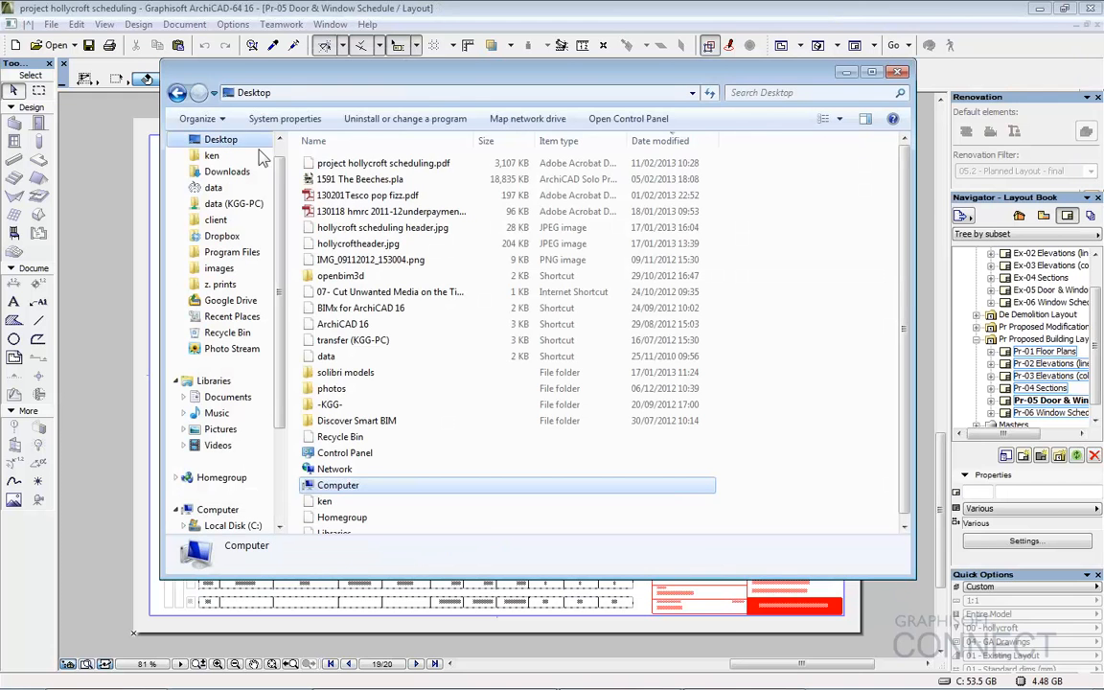
pyautogui.moveTo(596, 64); pyautogui.dragTo(654, 106)
pyautogui.press('Return')
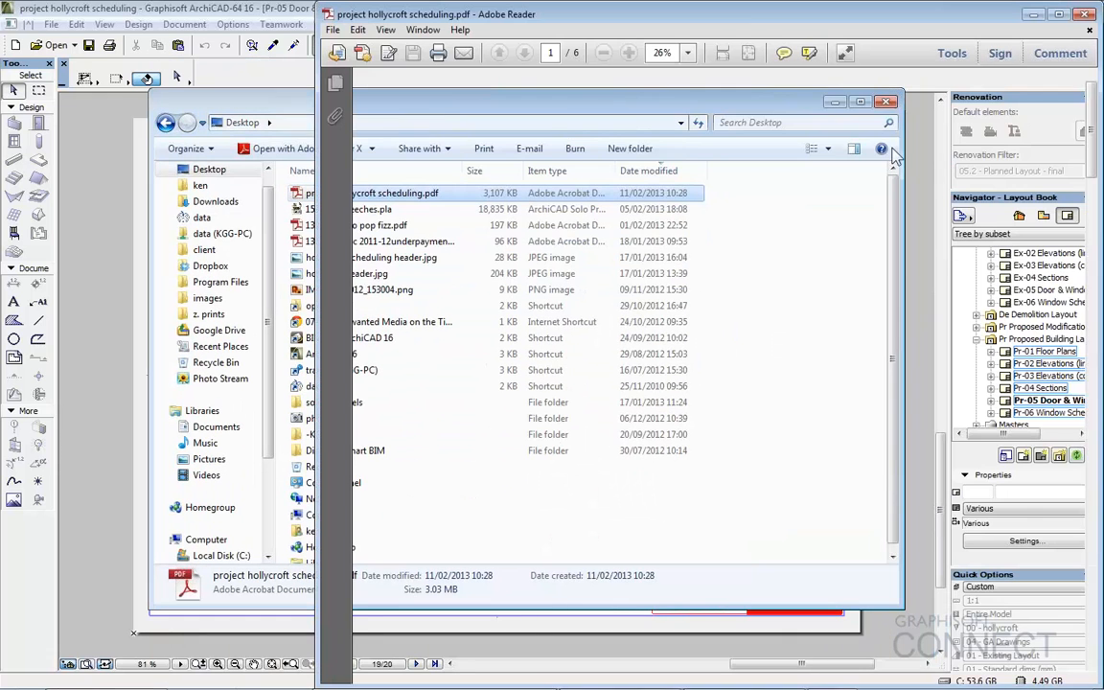
pyautogui.moveTo(715, 17); pyautogui.dragTo(537, 0)
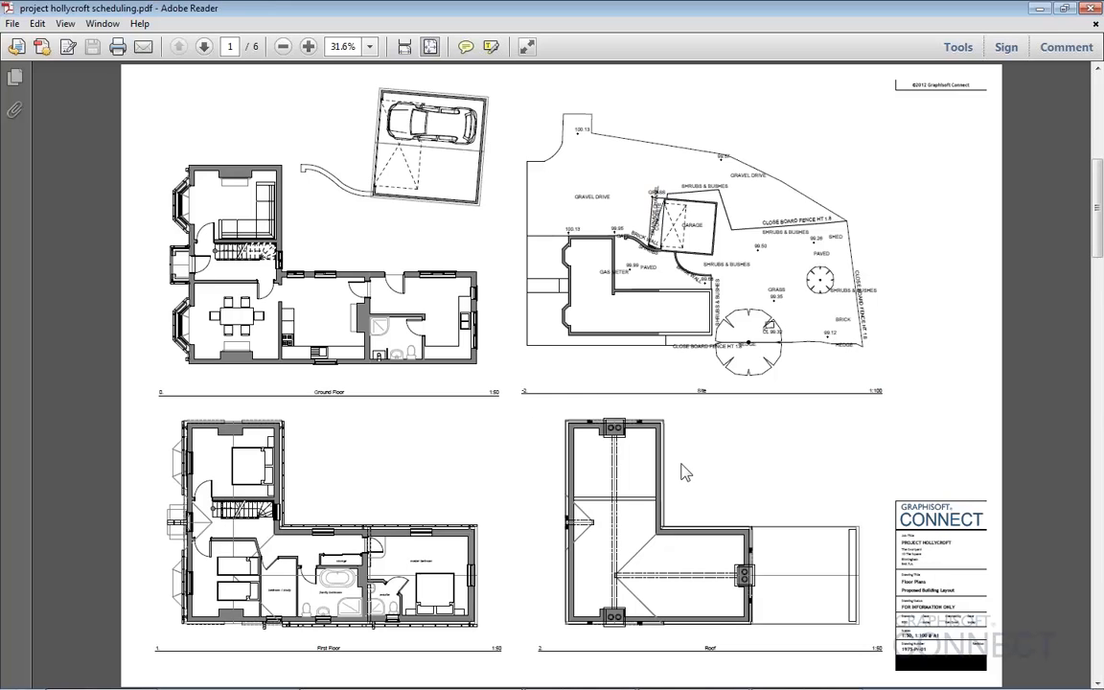
# Examine the floor plan, elevation, section and schedule pages of the exported PDF, and close the document
pyautogui.scroll(-1, 684, 471)
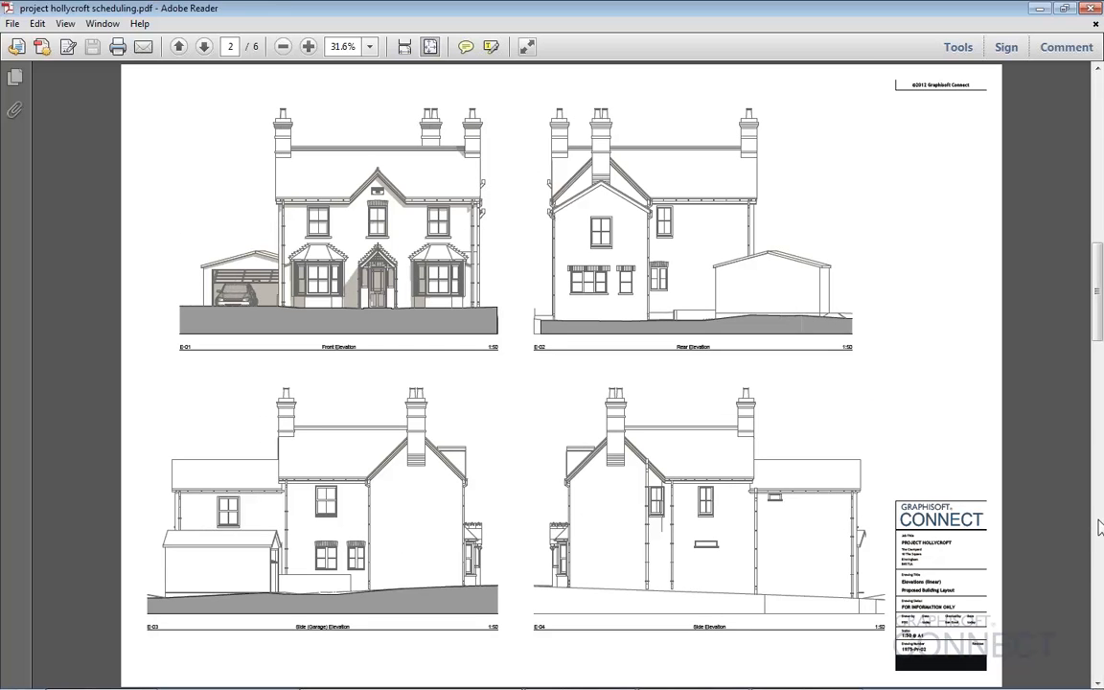
pyautogui.scroll(-2, 1100, 526)
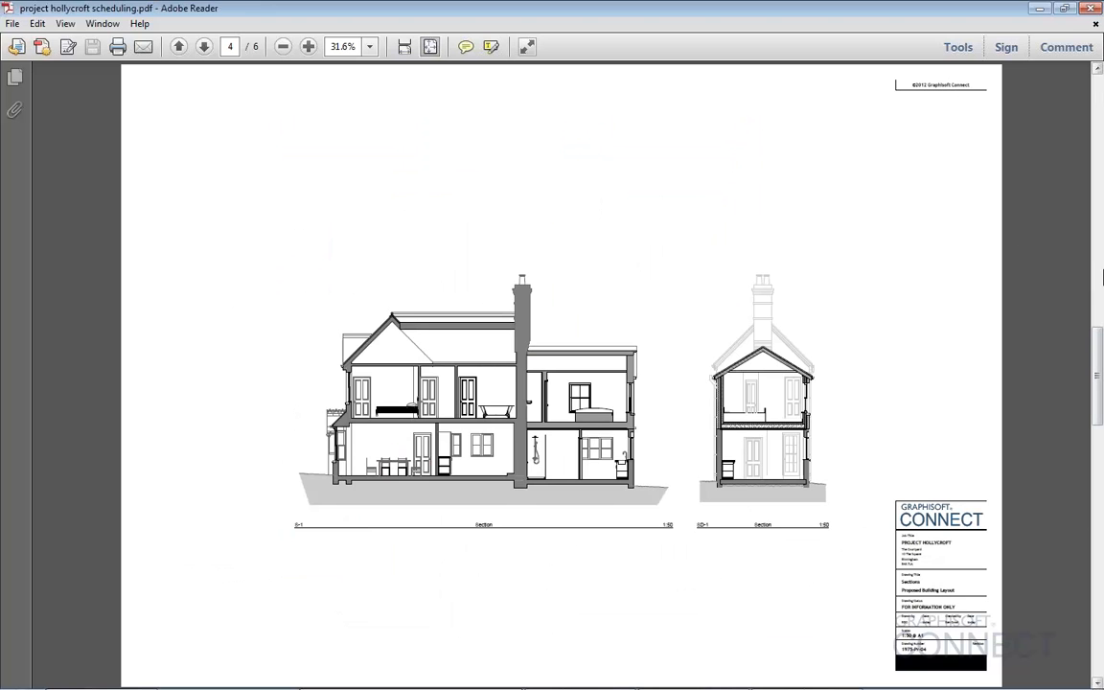
pyautogui.scroll(1, 1098, 282)
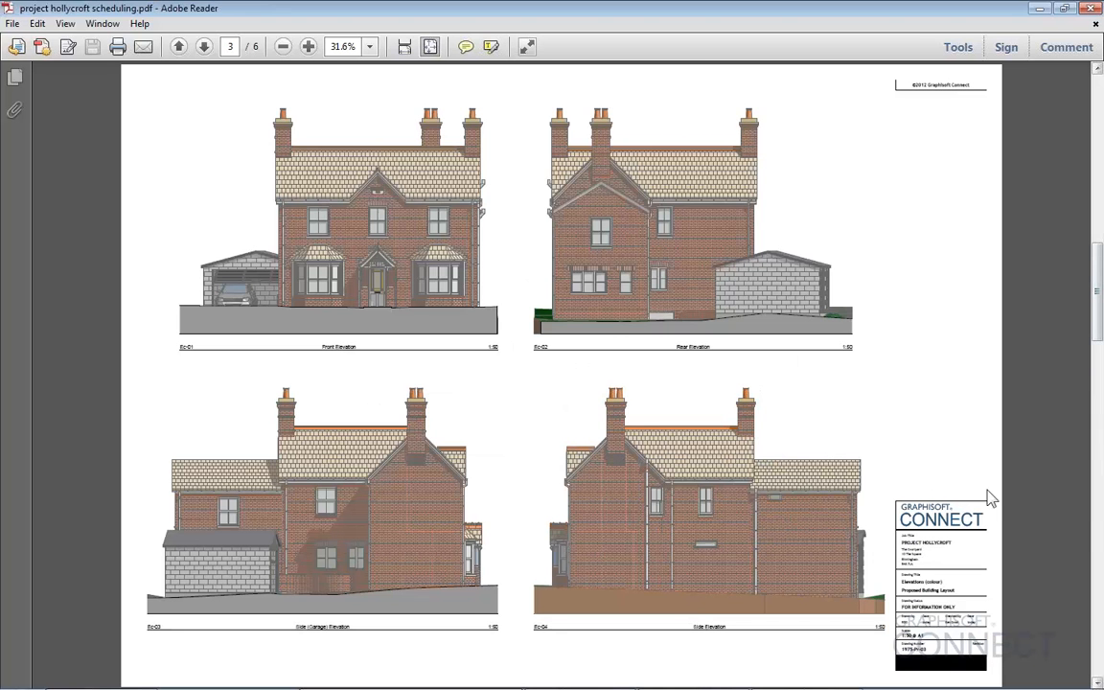
pyautogui.scroll(-1, 1100, 550)
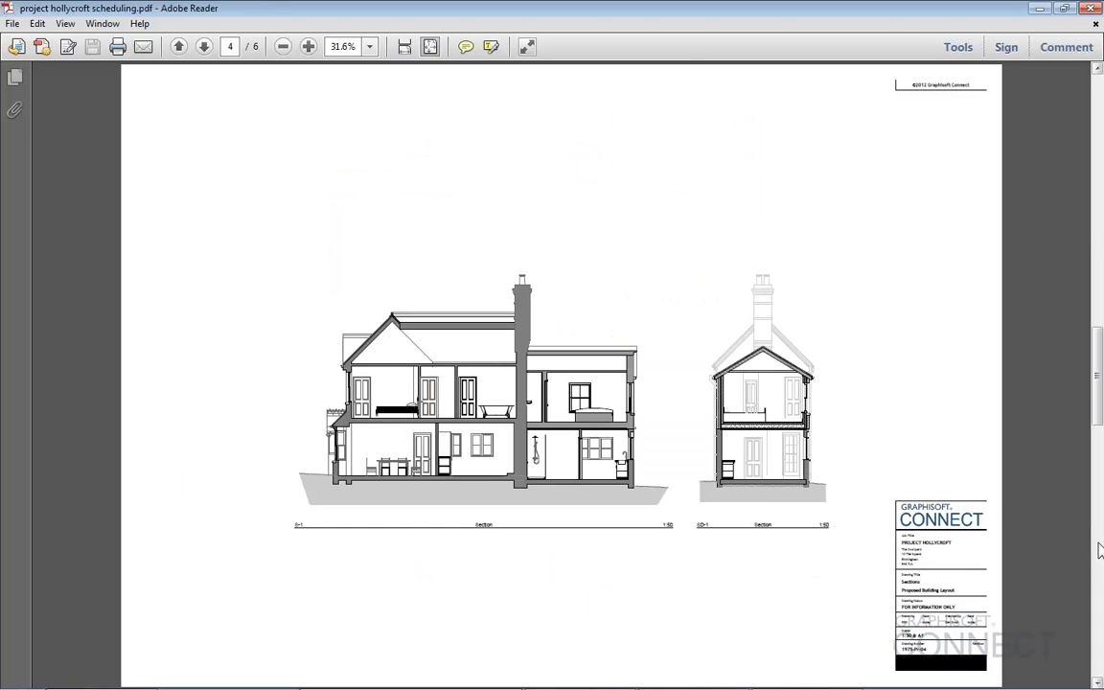
pyautogui.click(1099, 562)
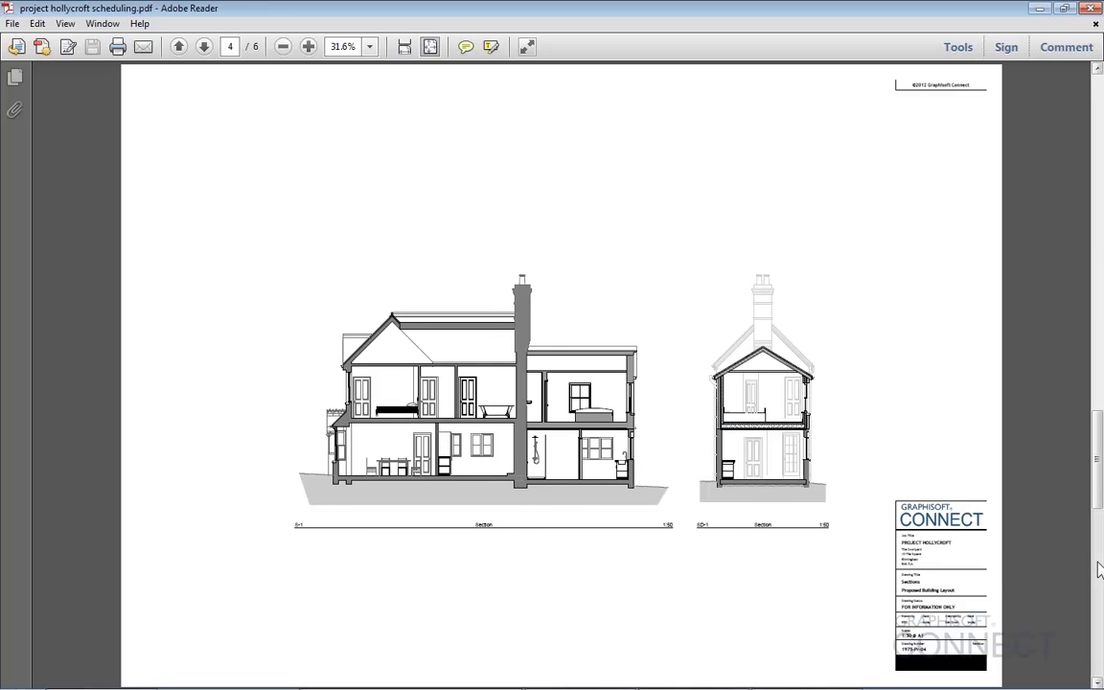
pyautogui.click(1099, 570)
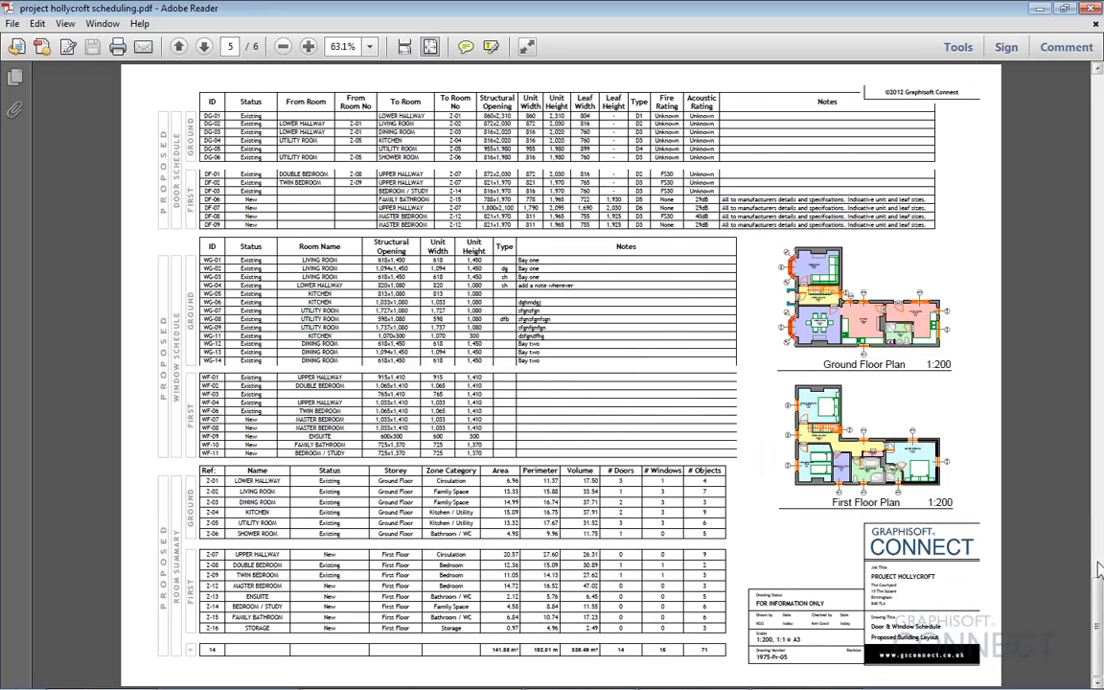
pyautogui.click(1098, 372)
pyautogui.click(1097, 372)
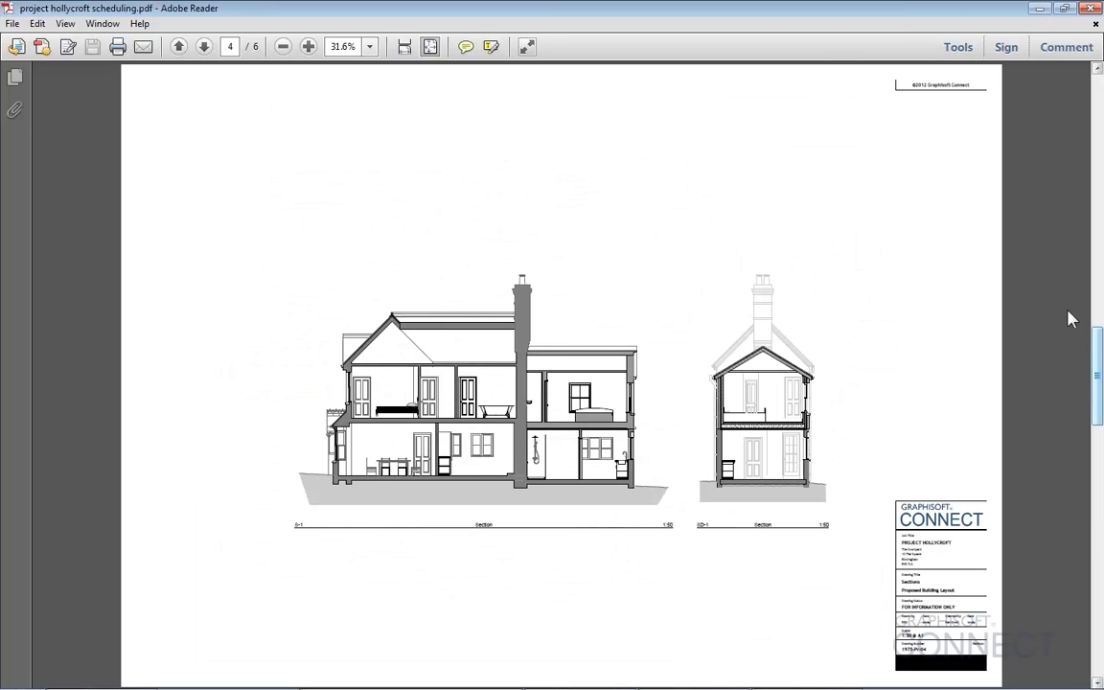
pyautogui.click(1093, 11)
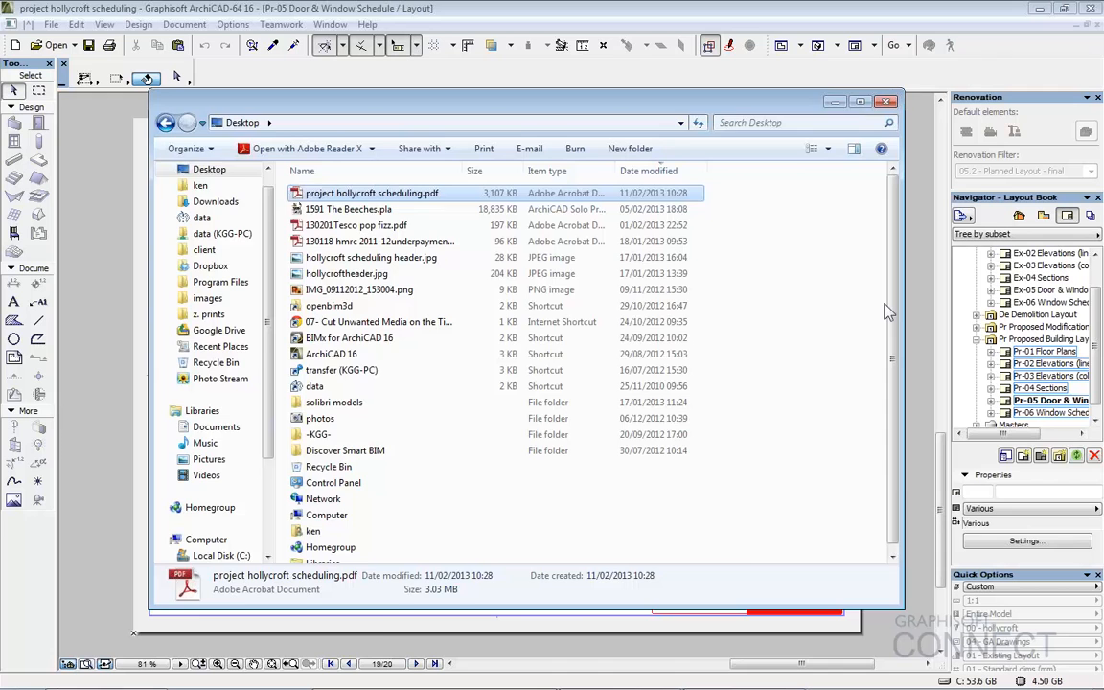
# Close the Explorer window and open the source schedule of the Zone Summary drawing on the Pr-05 layout
pyautogui.click(886, 102)
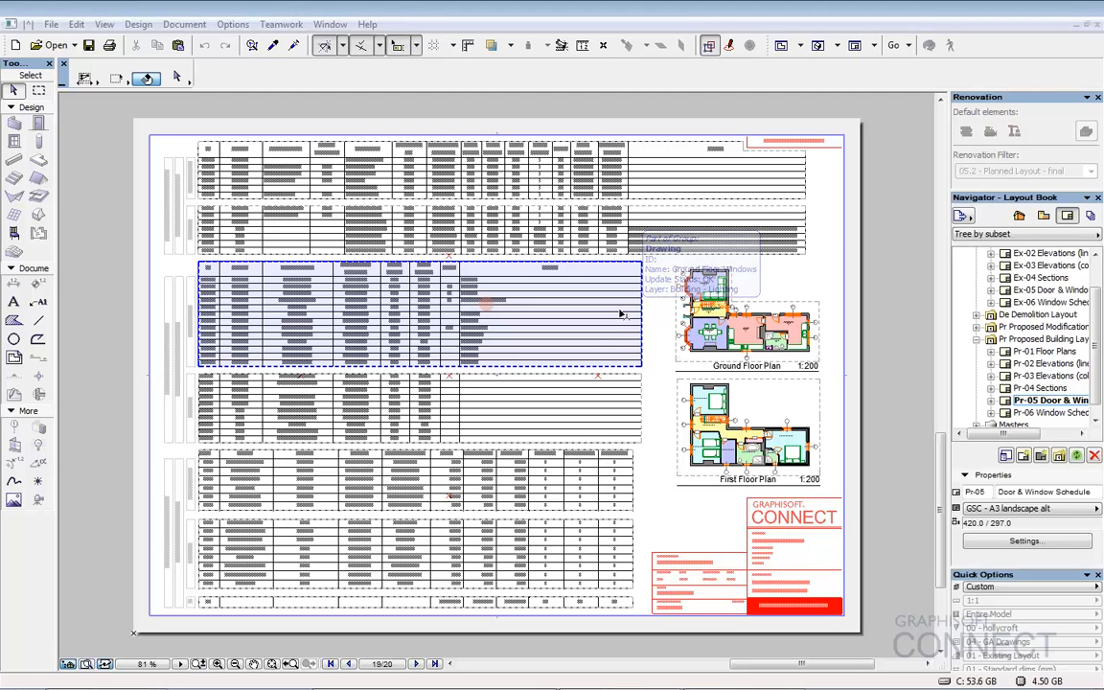
pyautogui.click(553, 489)
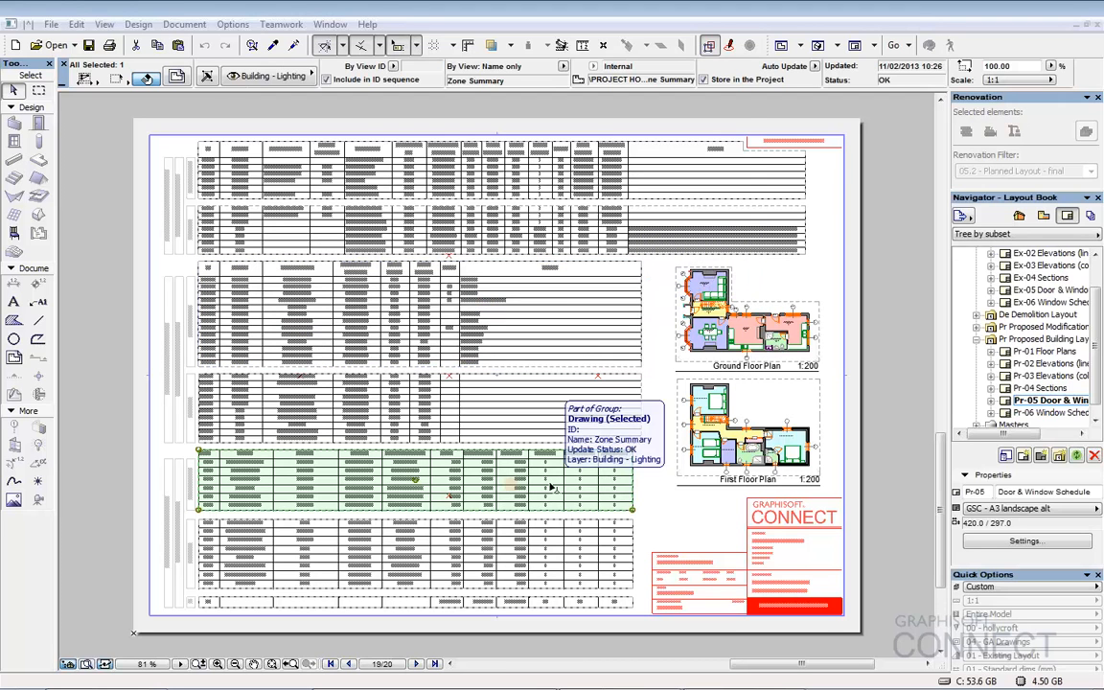
pyautogui.rightClick(552, 483)
pyautogui.click(610, 160)
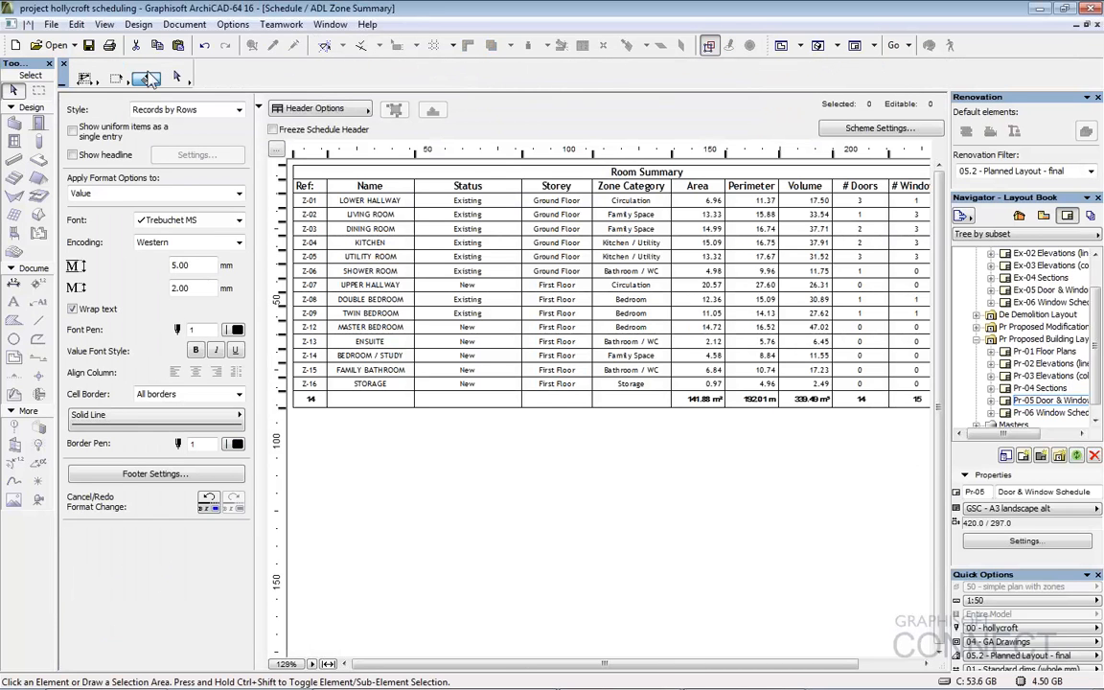
# Save the schedule to the Desktop as the Excel workbook "Zone Summary", check the exported table in Excel, and close it
pyautogui.click(52, 24)
pyautogui.click(96, 144)
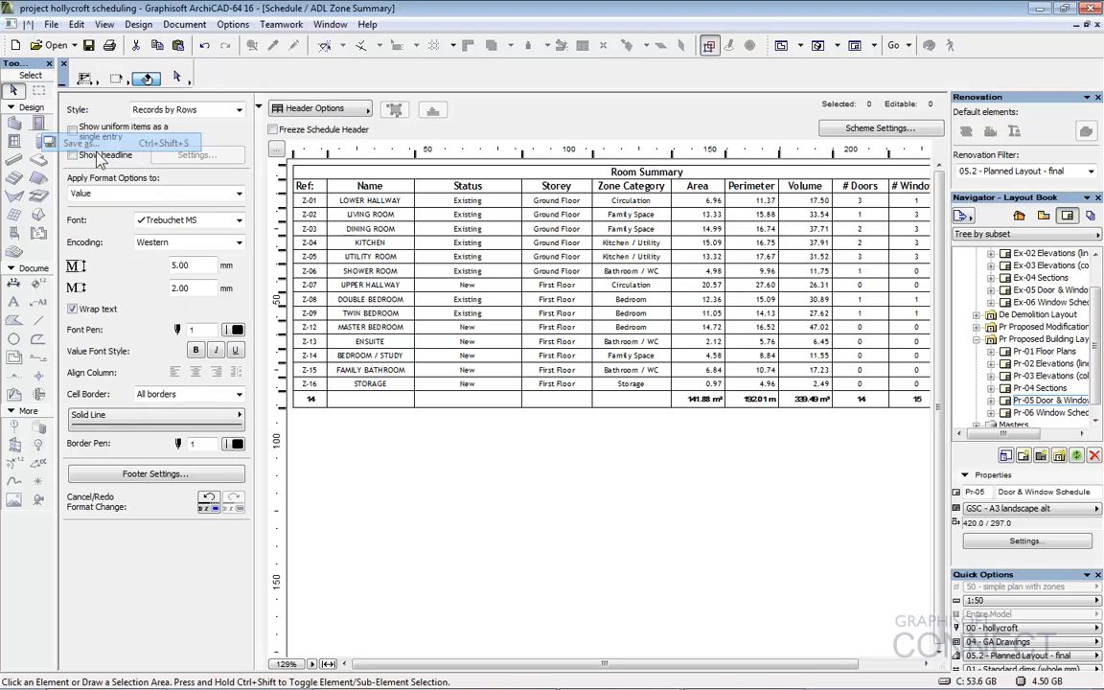
pyautogui.click(389, 573)
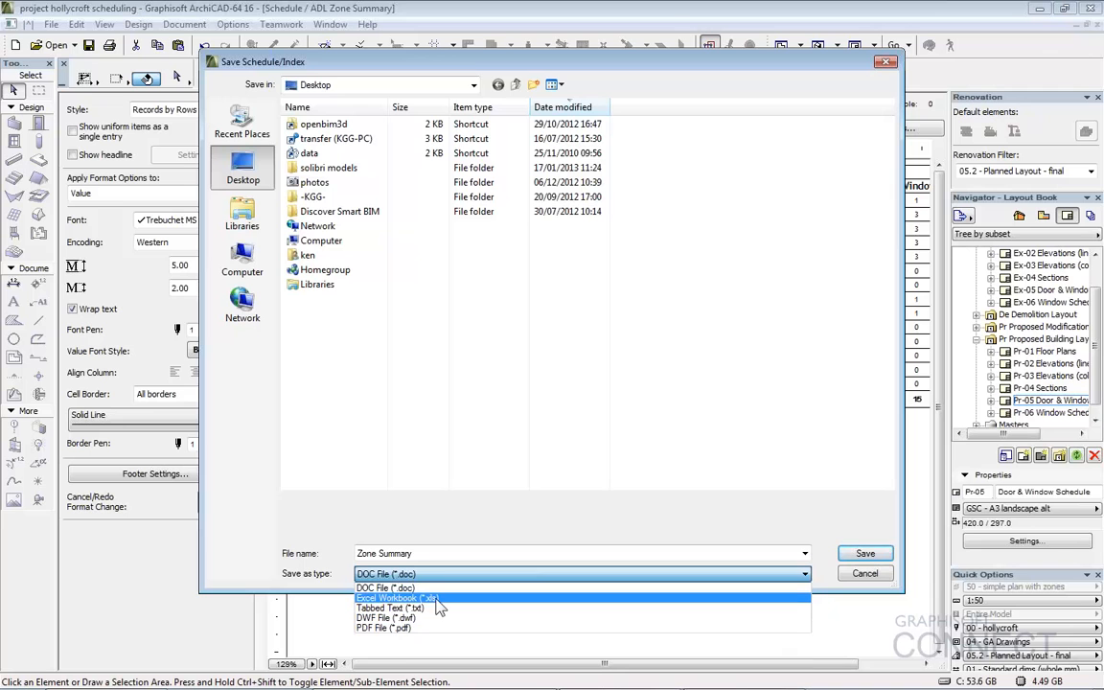
pyautogui.click(437, 600)
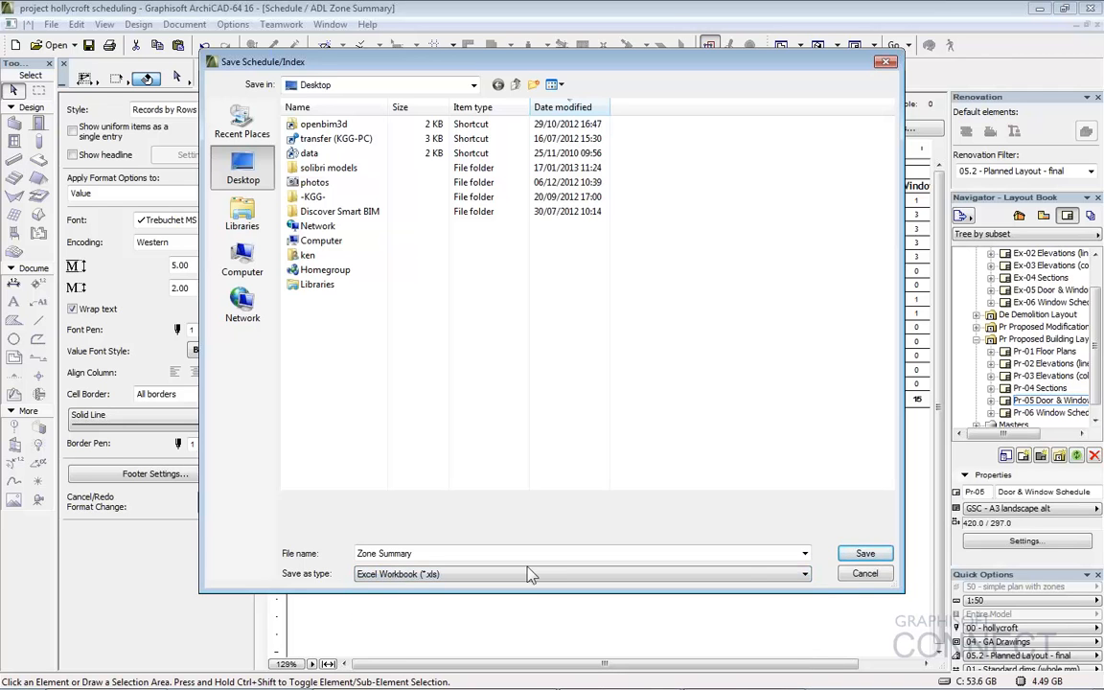
pyautogui.click(865, 556)
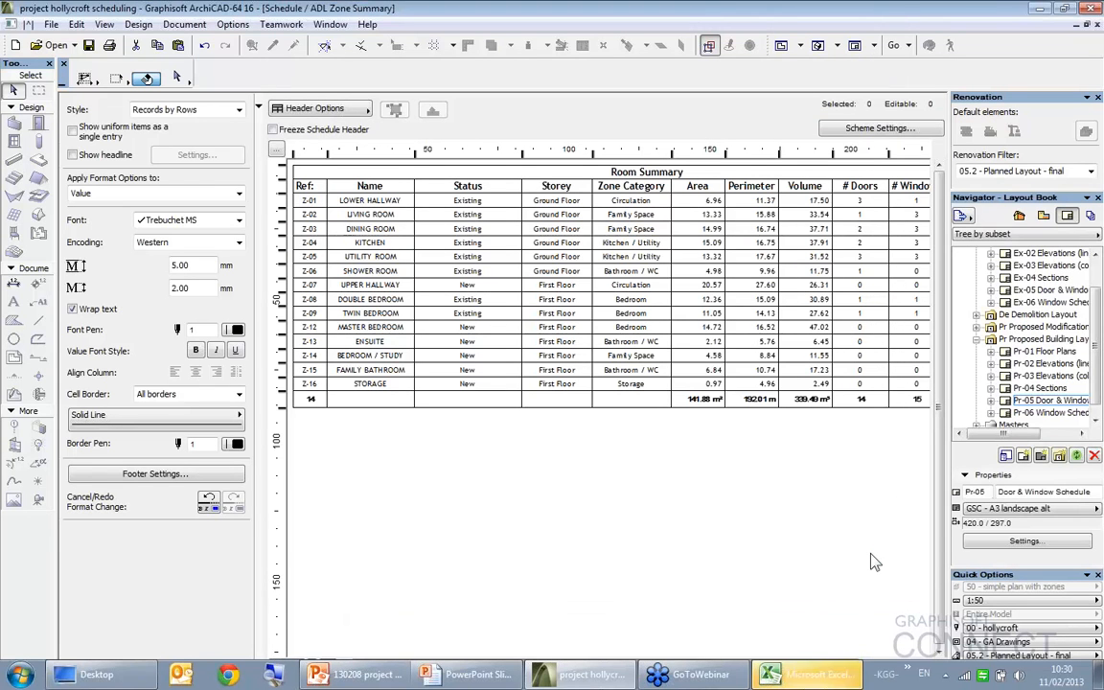
pyautogui.click(813, 678)
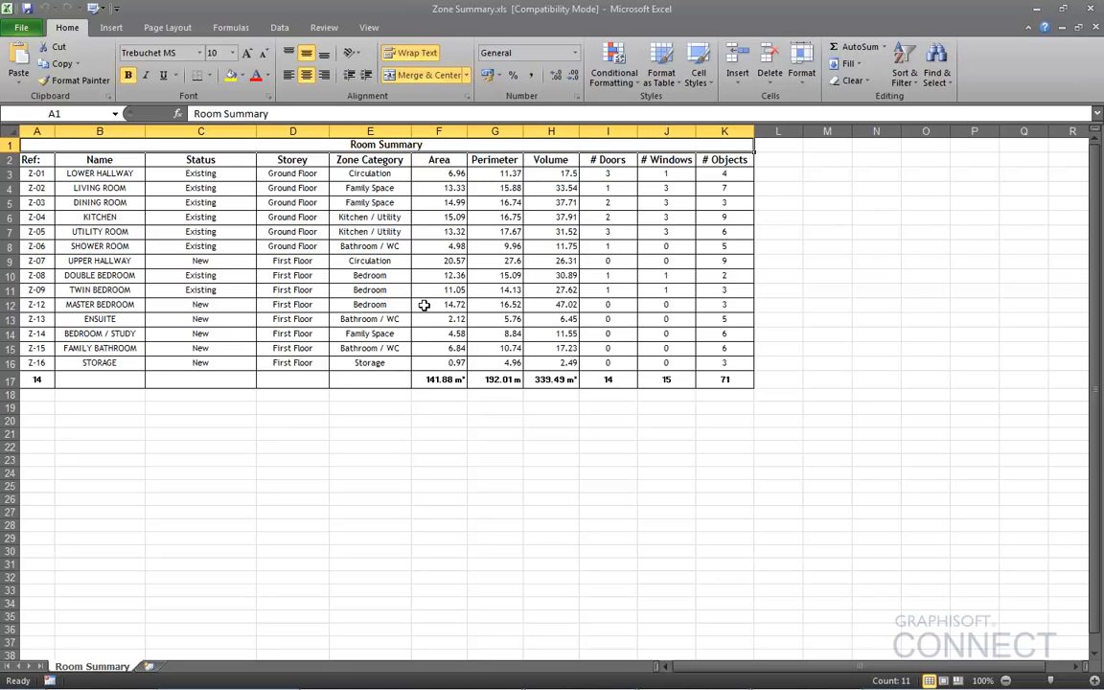
pyautogui.click(8, 12)
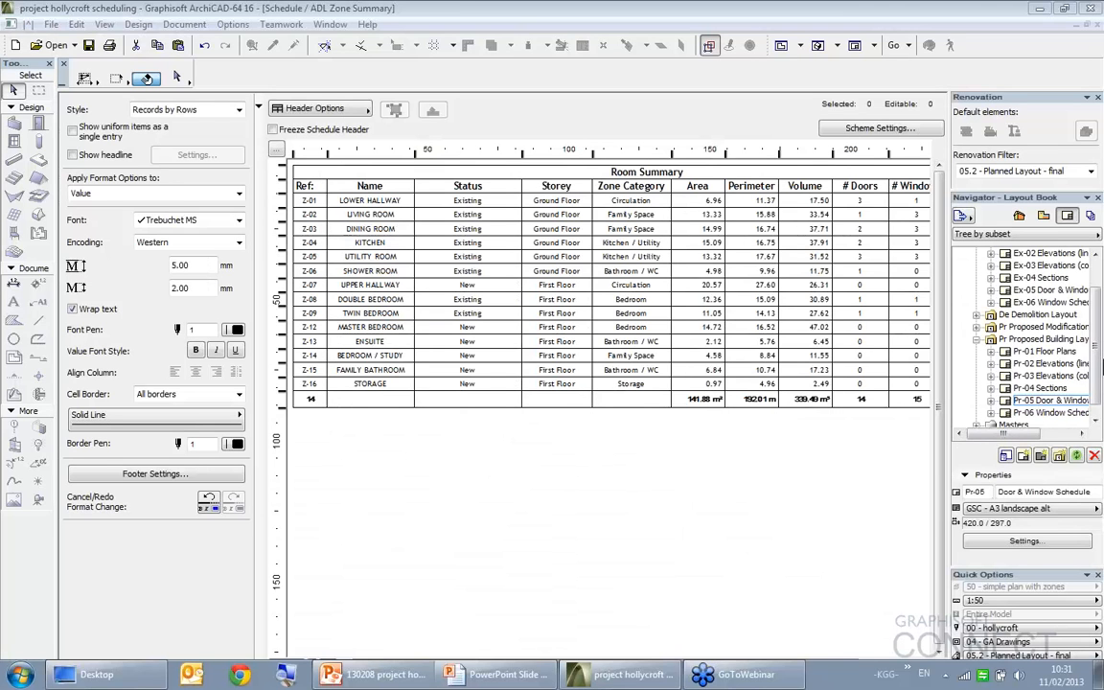
# Open layout Pr-06 and the source schedule of its Ground Floor Graphic Window drawing
pyautogui.doubleClick(1047, 412)
pyautogui.rightClick(592, 278)
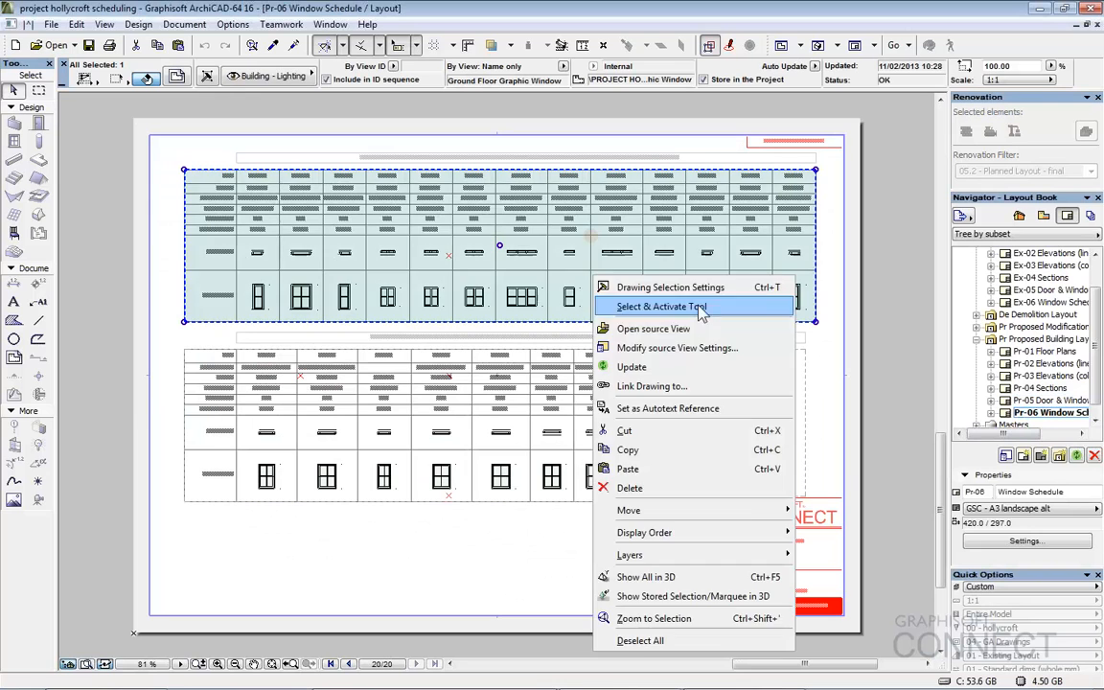
pyautogui.click(655, 329)
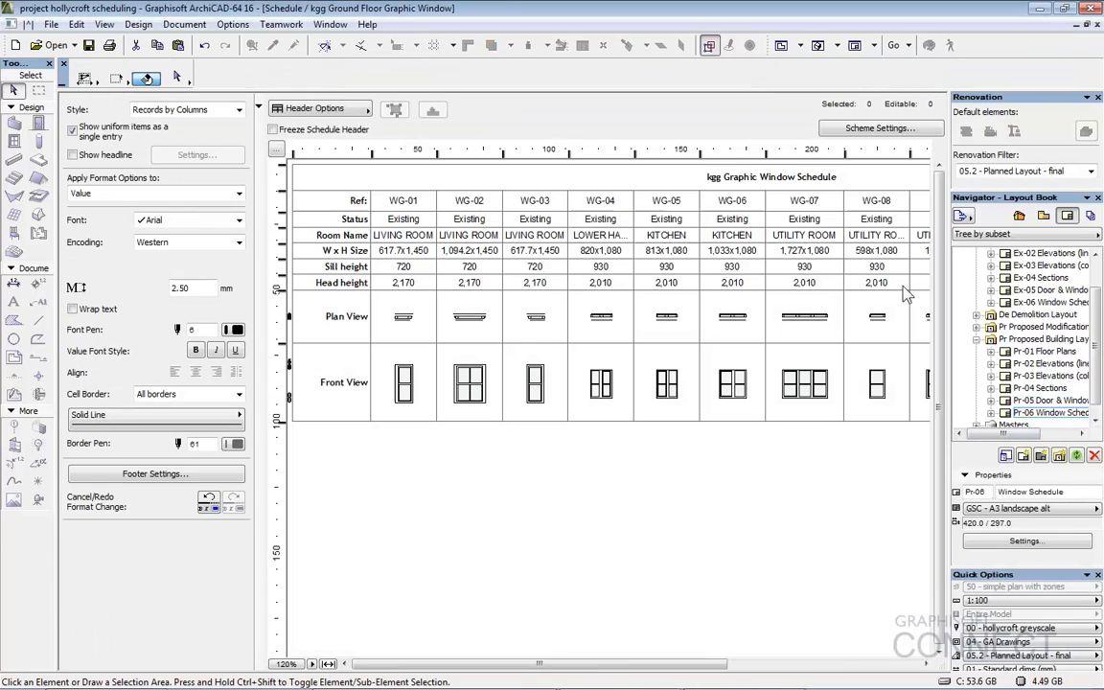
# Save the graphic window schedule to the Desktop as the Excel workbook "Ground Floor Graphic Window"
pyautogui.click(51, 24)
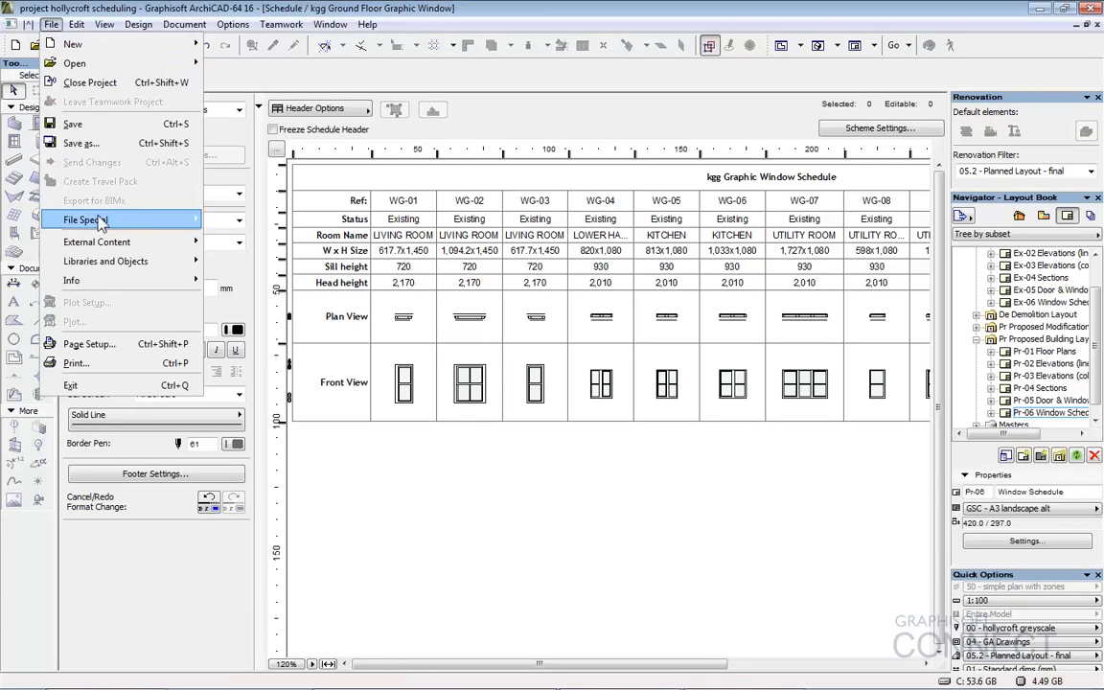
pyautogui.click(80, 143)
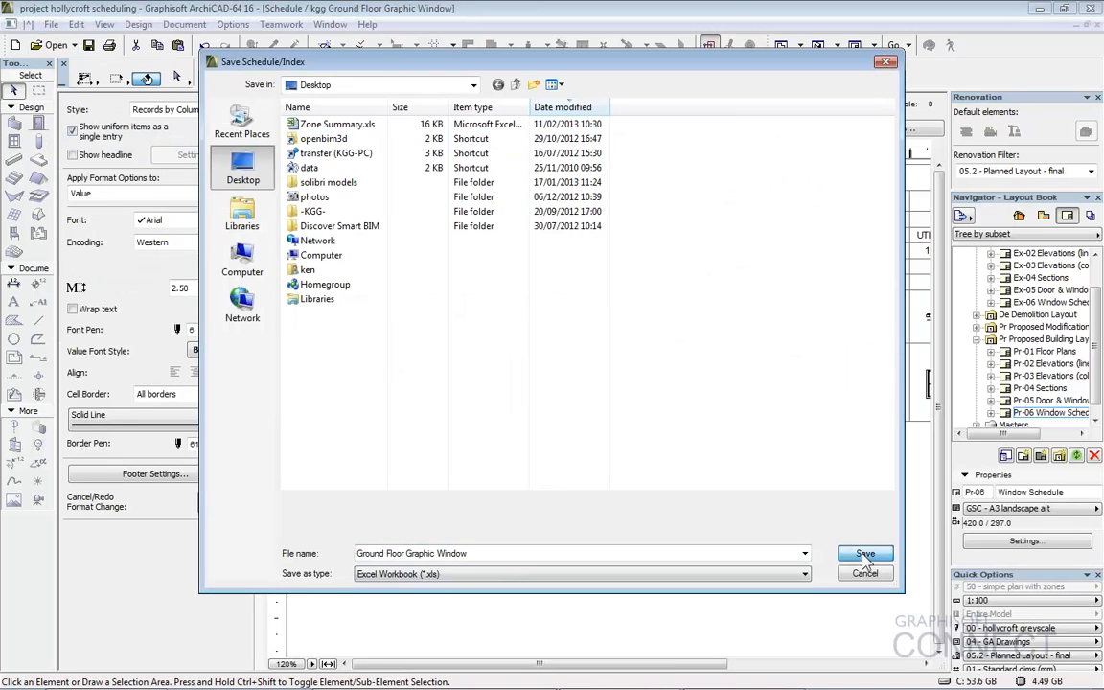
pyautogui.click(865, 554)
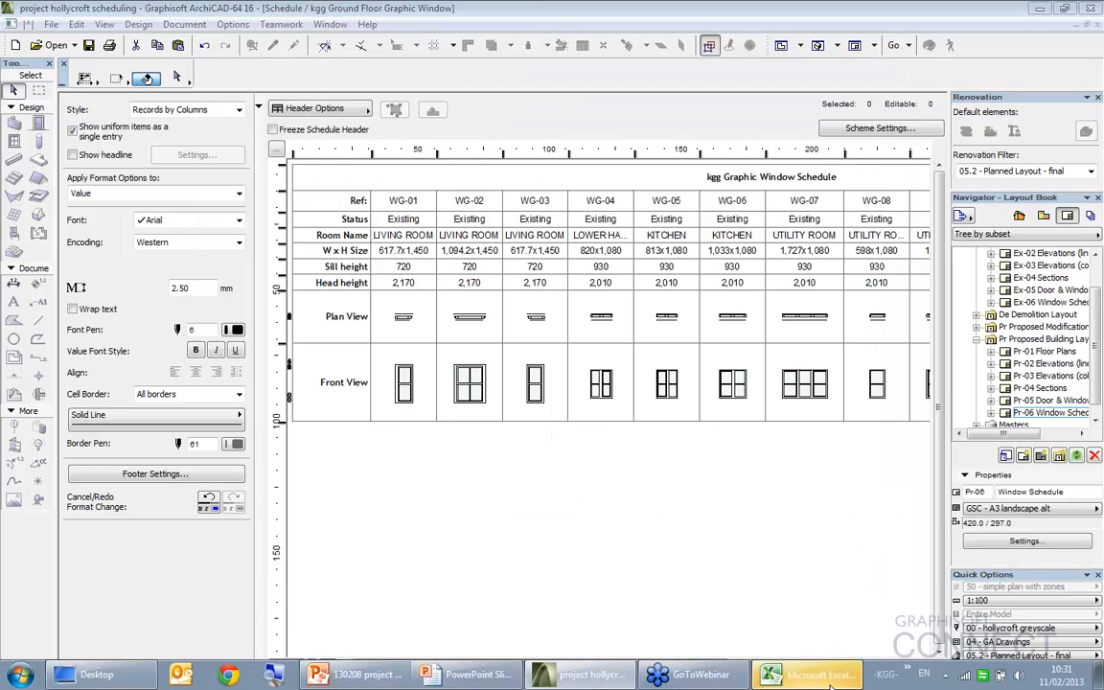
# Switch to Excel, examine the exported plan and front view pictures for windows WG-05 to WG-08, and return to ArchiCAD
pyautogui.click(831, 676)
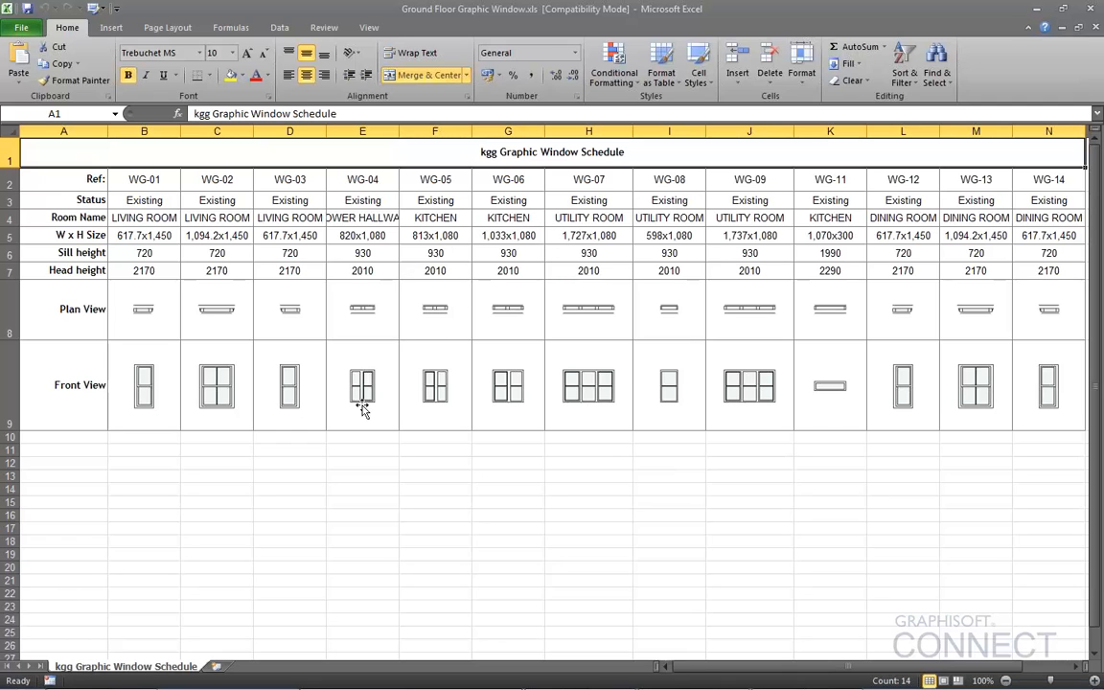
pyautogui.click(440, 322)
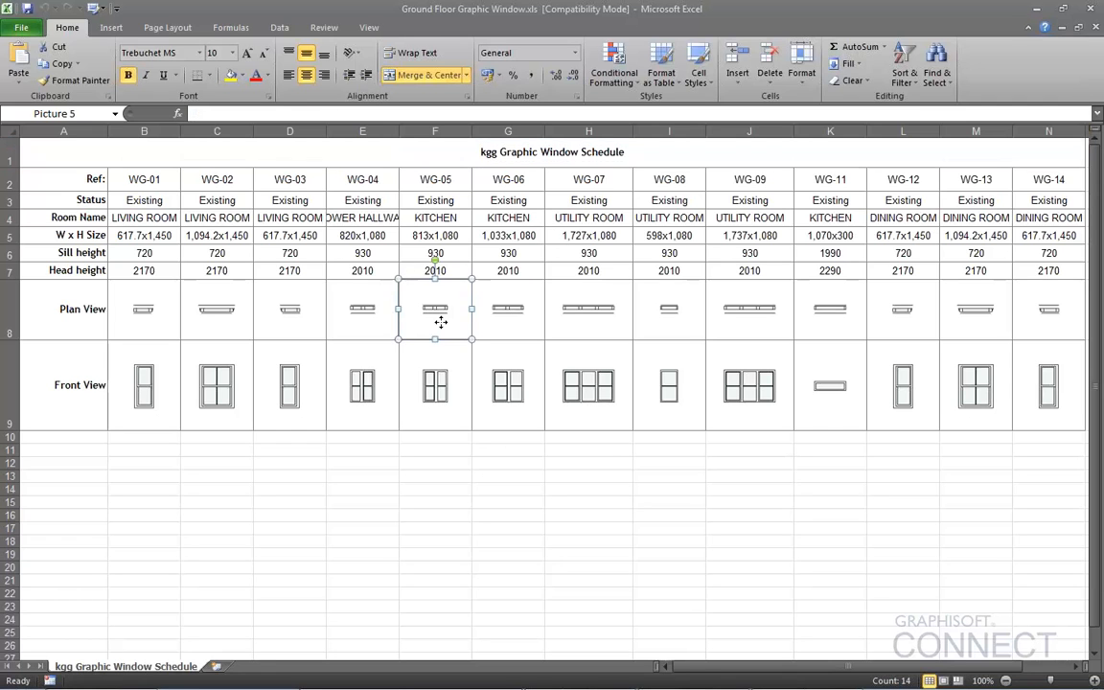
pyautogui.click(437, 376)
pyautogui.click(507, 376)
pyautogui.click(507, 316)
pyautogui.click(576, 335)
pyautogui.click(589, 379)
pyautogui.click(674, 375)
pyautogui.click(683, 326)
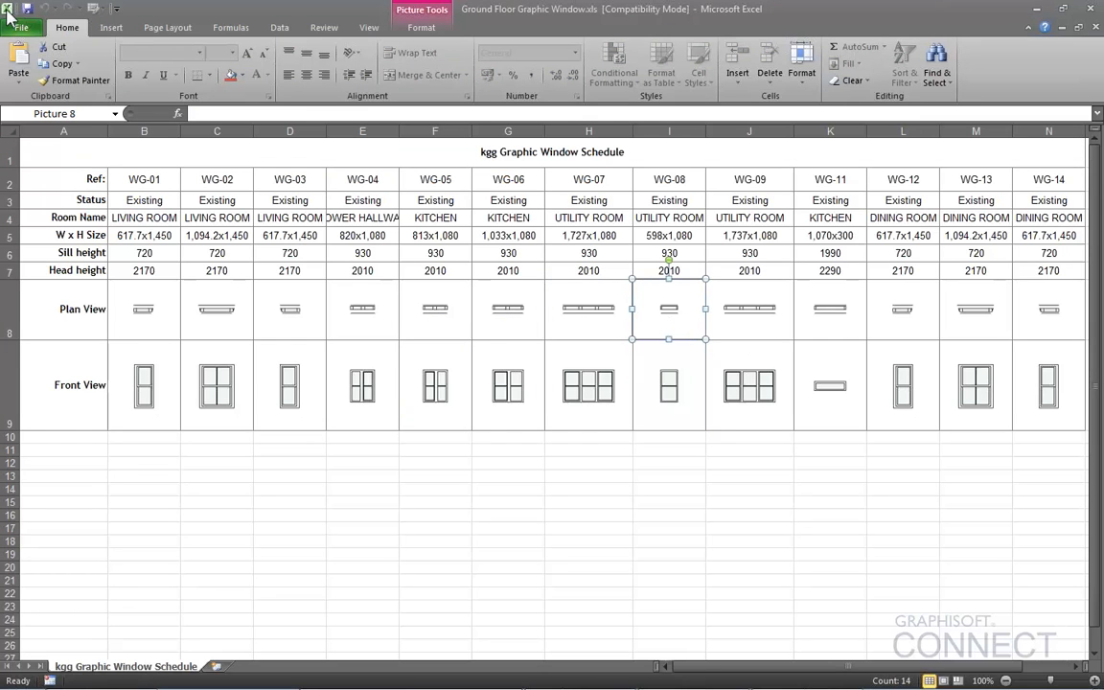
pyautogui.hotkey('alt', 'Tab')
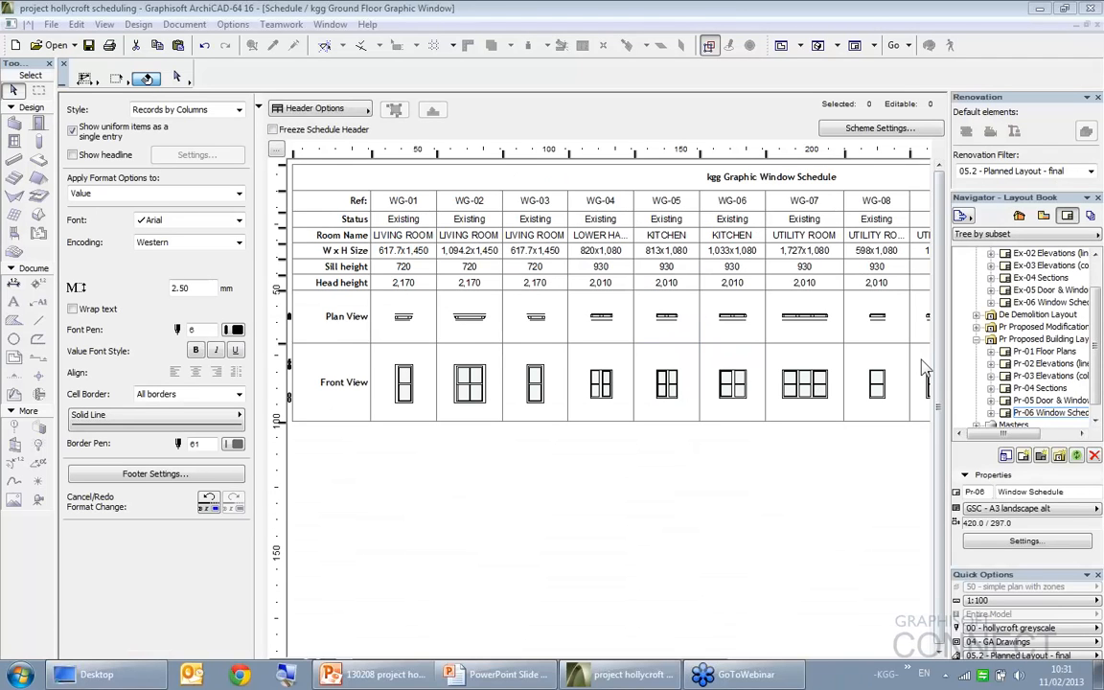
# Show the View Map in the Navigator and display the GSHu Wall List scheme in the schedule window
pyautogui.click(1043, 215)
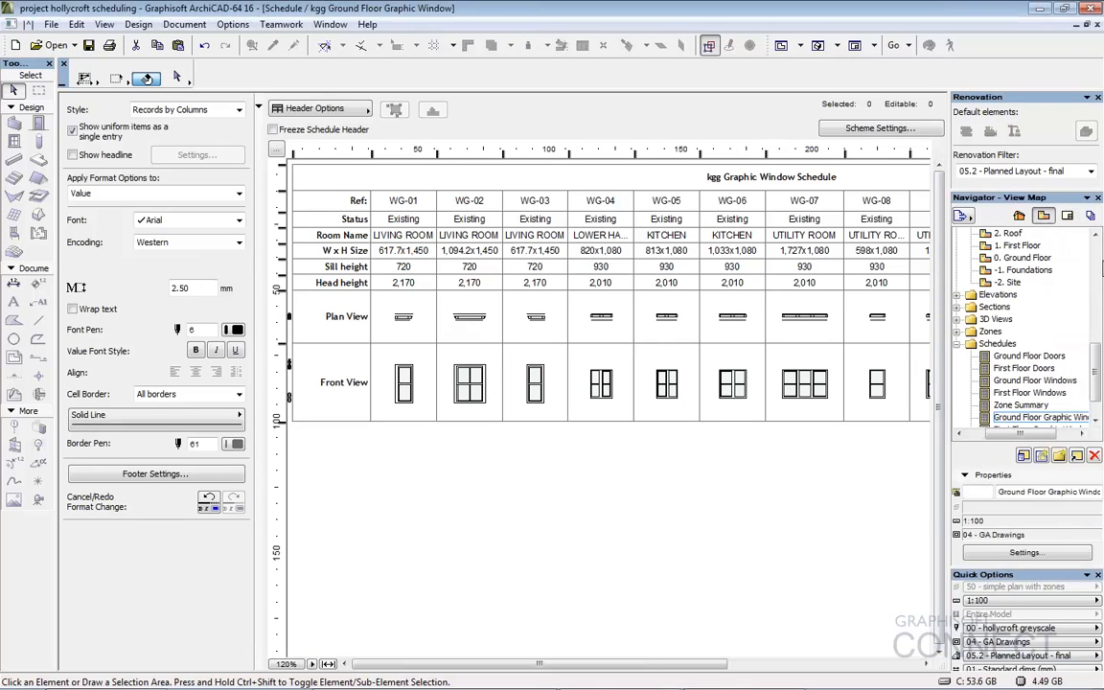
pyautogui.scroll(-1, 990, 350)
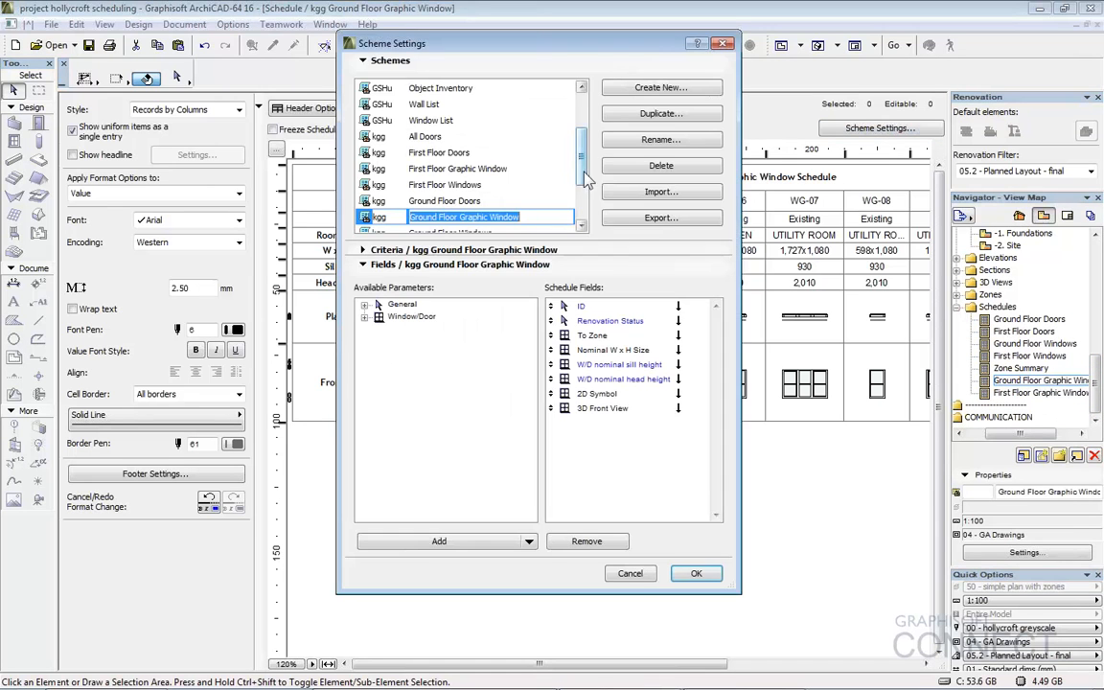
pyautogui.click(431, 104)
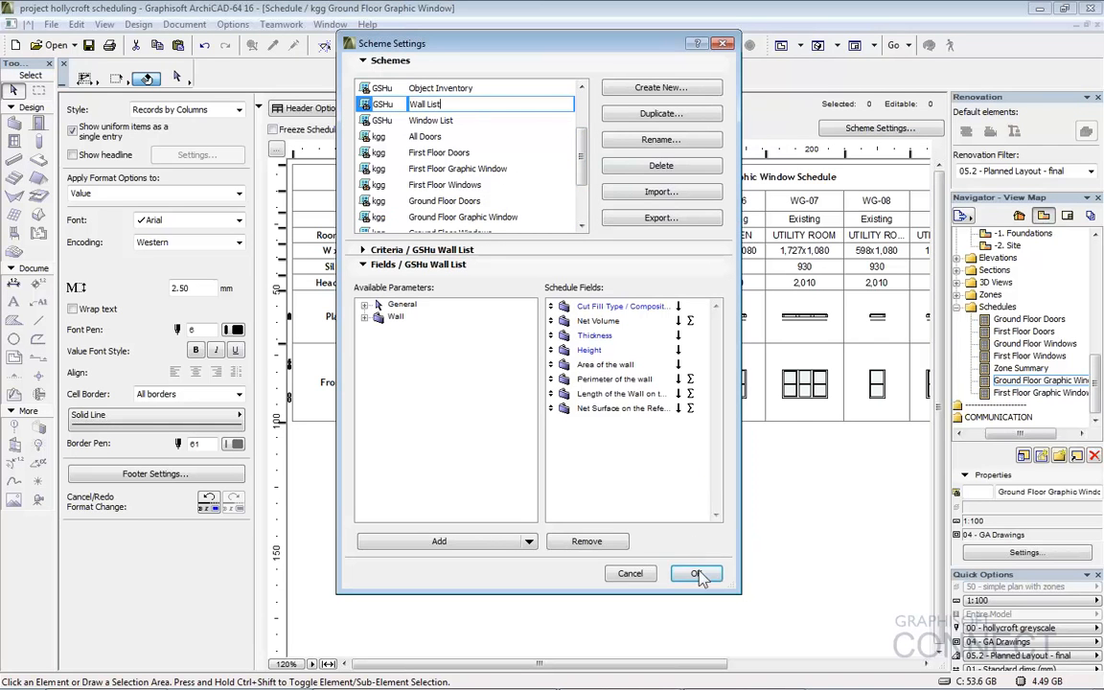
pyautogui.click(699, 574)
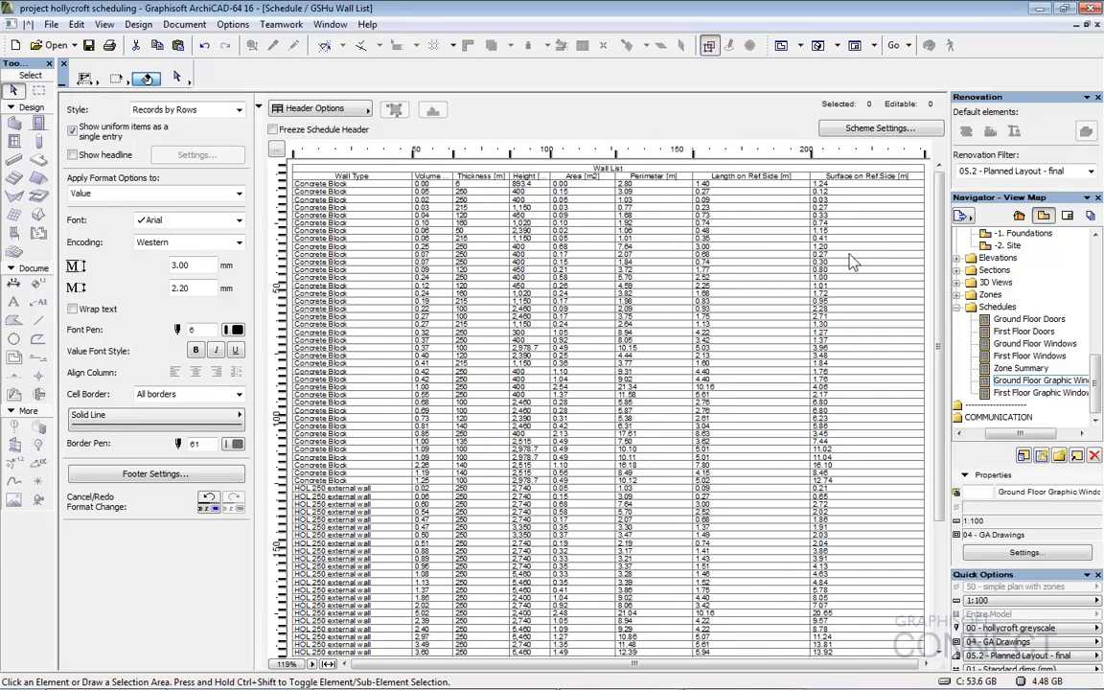
# Add subtotals for each wall type through the GSHu Wall List scheme settings and review the grouped wall rows
pyautogui.scroll(-4, 920, 367)
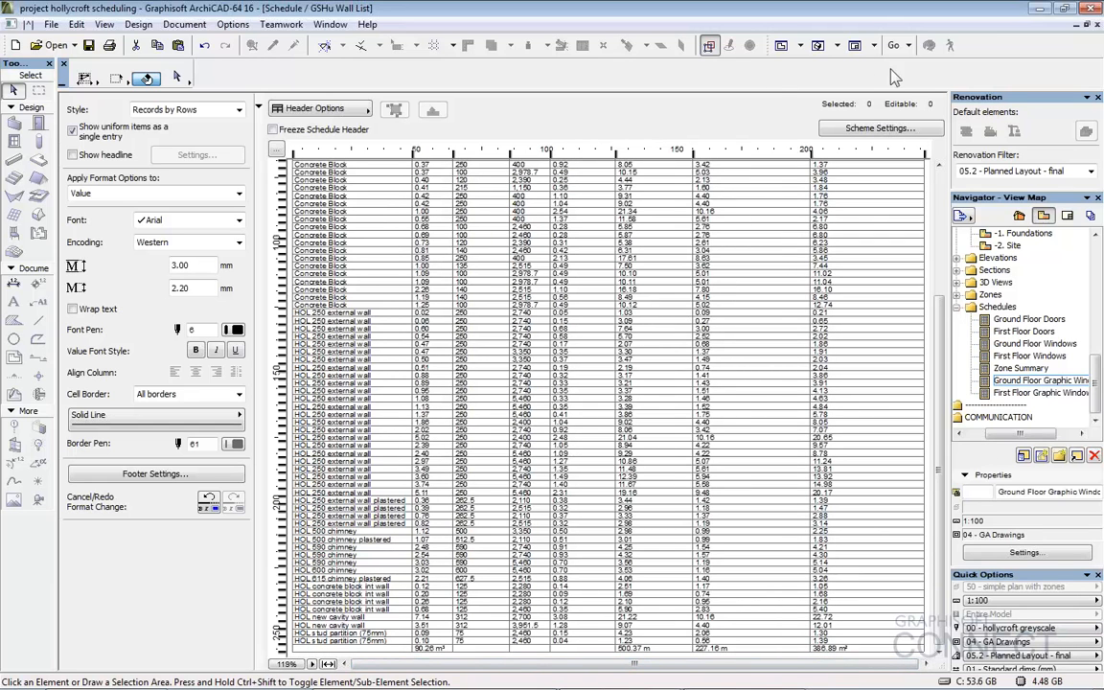
pyautogui.click(820, 127)
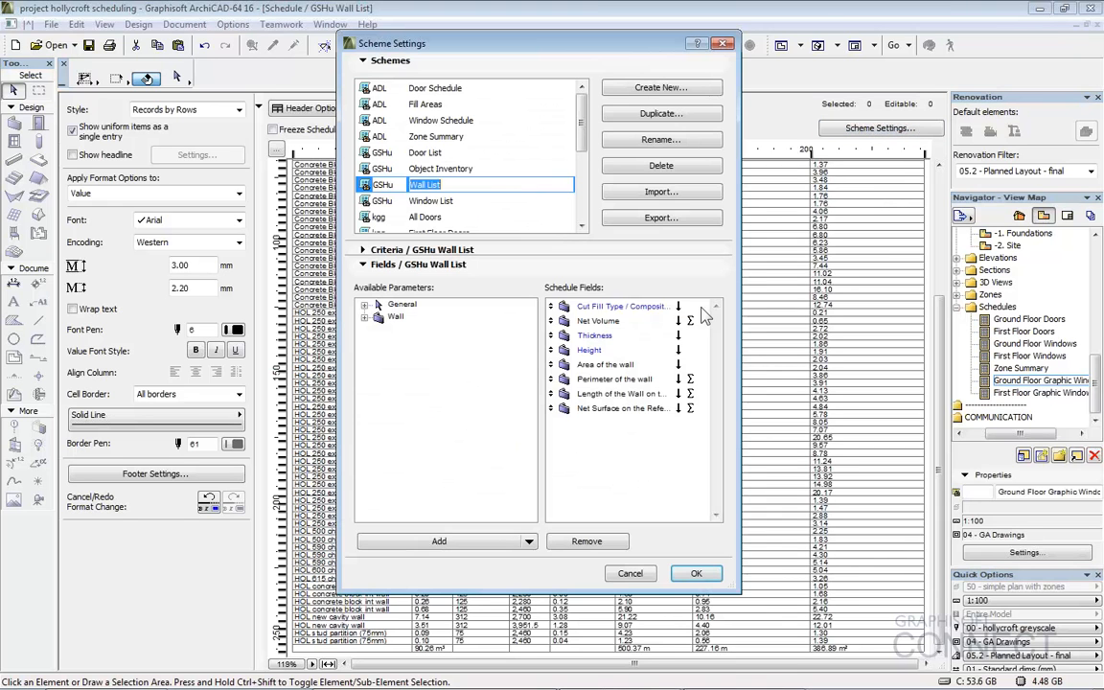
pyautogui.click(696, 574)
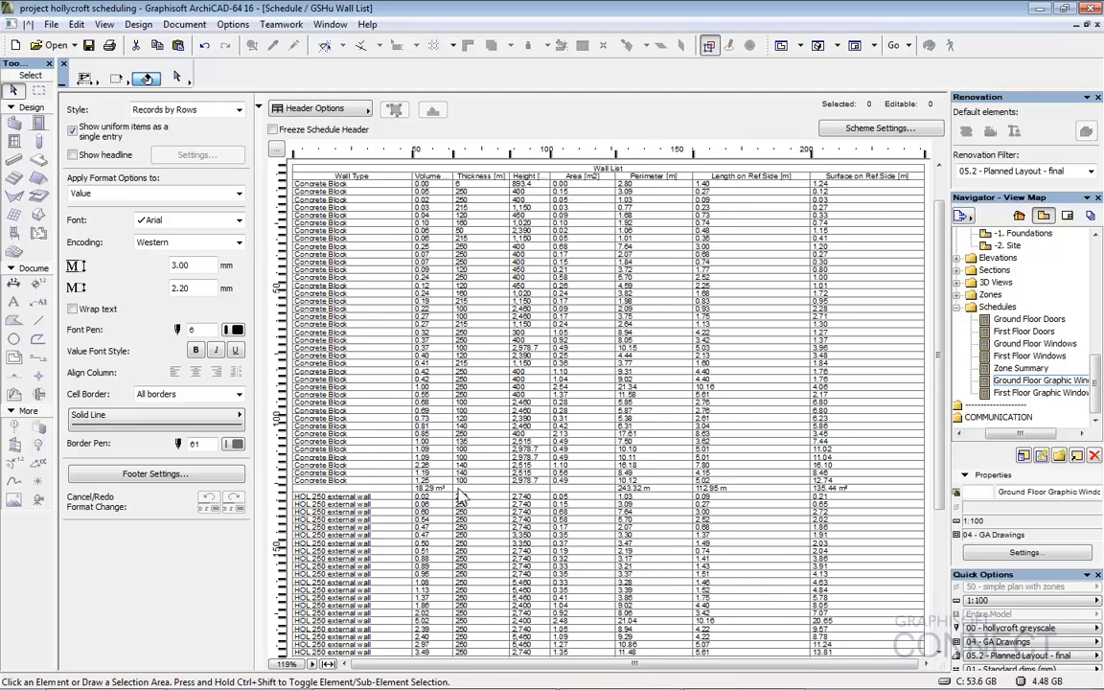
pyautogui.scroll(-2, 460, 497)
pyautogui.scroll(-5, 460, 497)
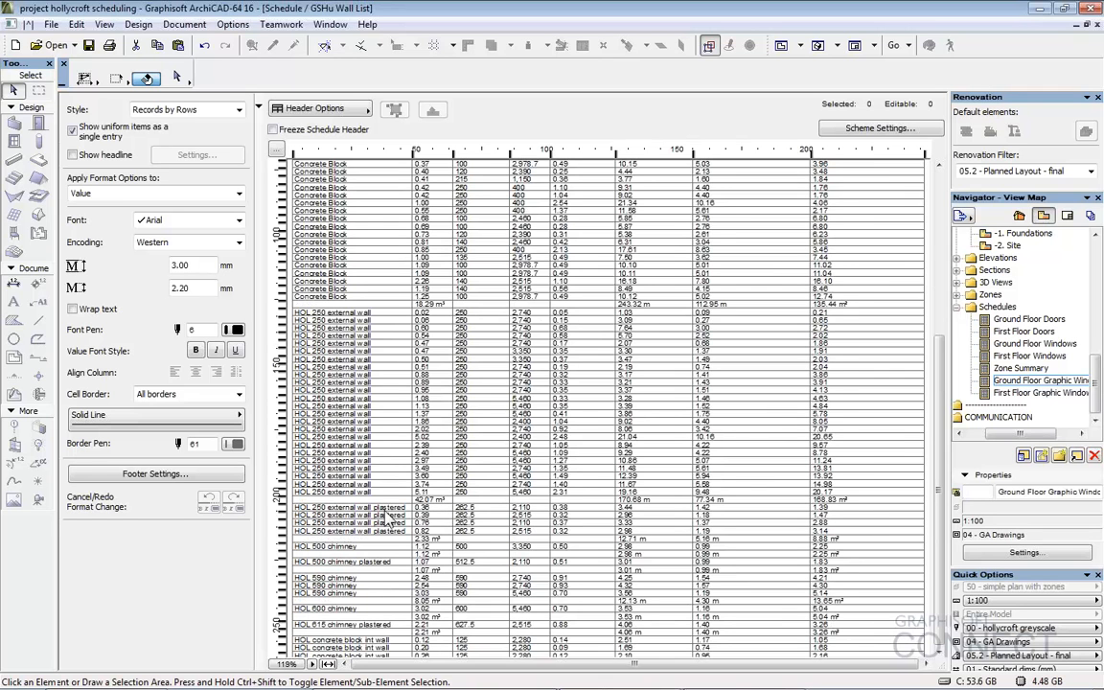
pyautogui.scroll(-3, 393, 518)
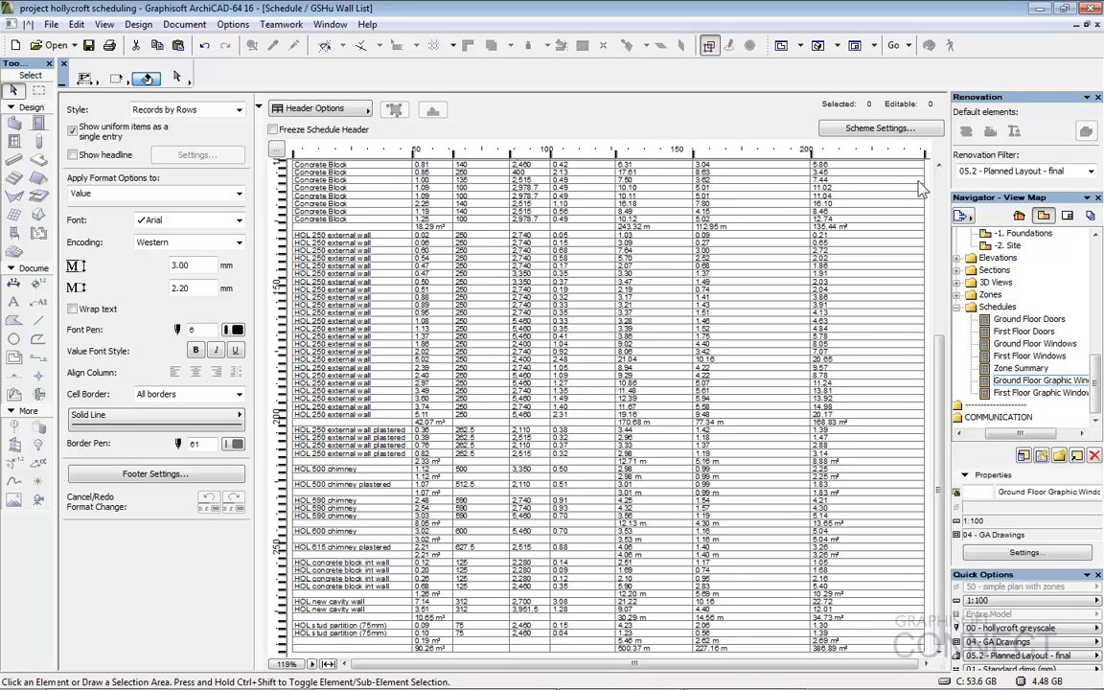
# Return to the first floor plan and open the saved hollycroft 3D view from the View Map
pyautogui.press('F2')
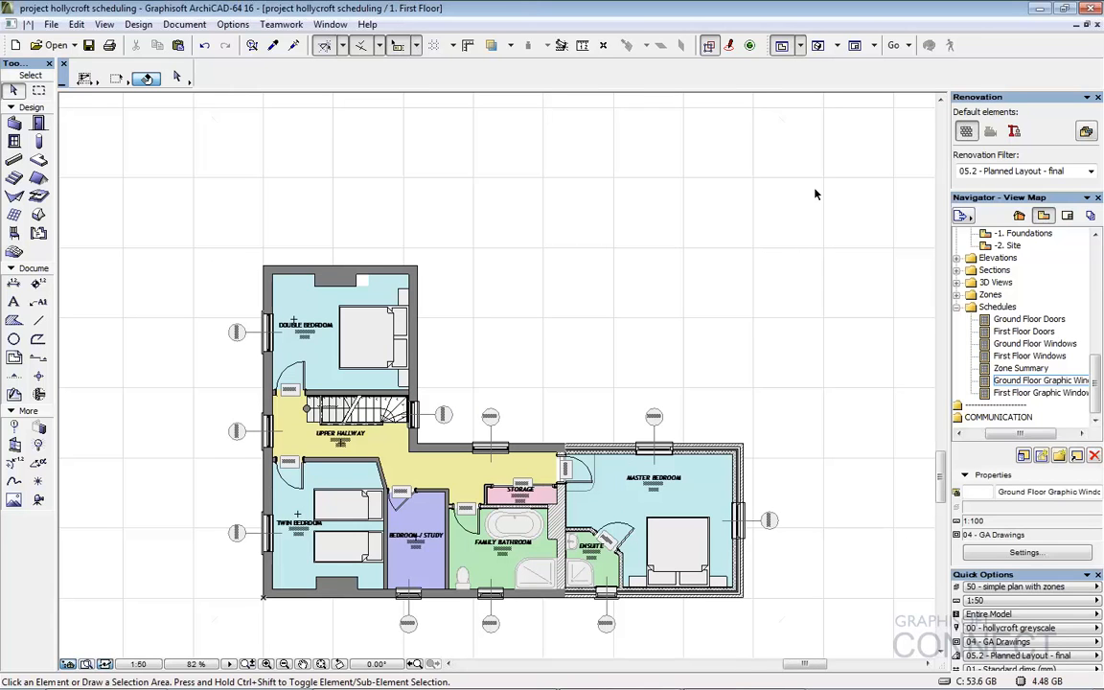
pyautogui.scroll(3, 997, 240)
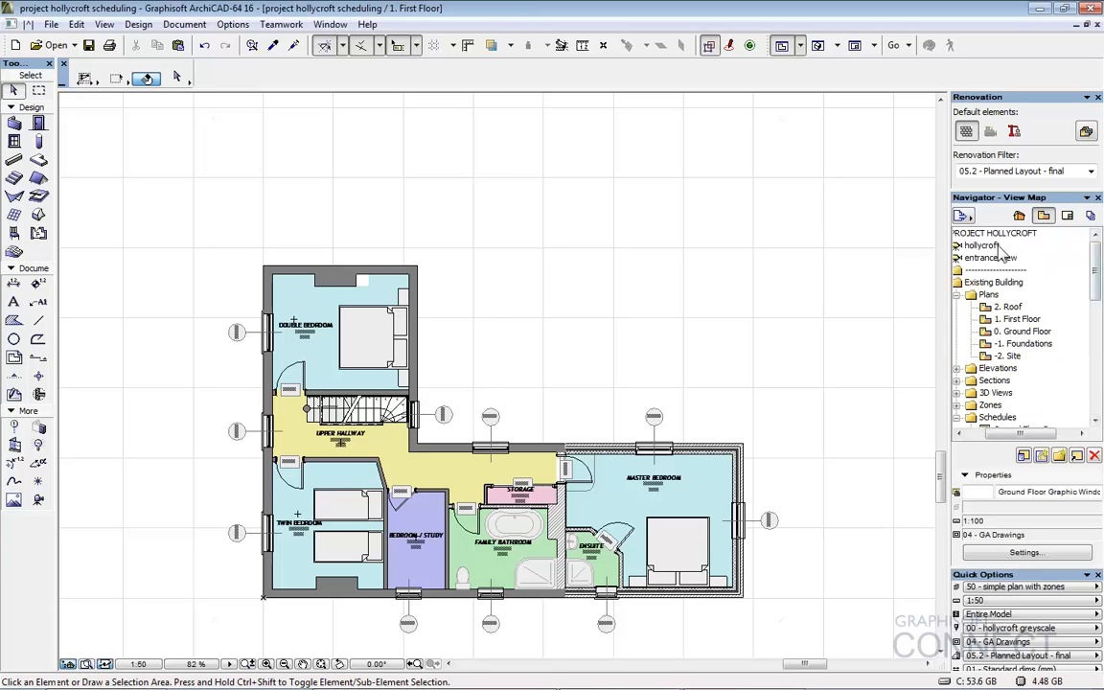
pyautogui.doubleClick(987, 246)
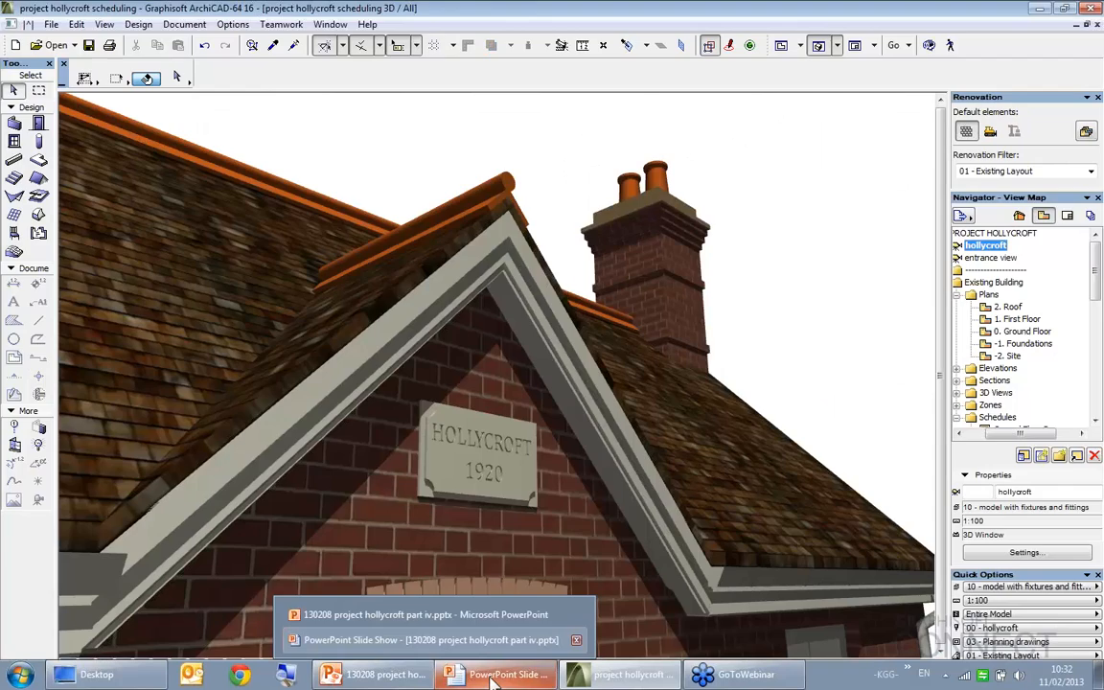
# Switch to the PowerPoint slide show and advance past the Question and Answer Session slide
pyautogui.click(492, 677)
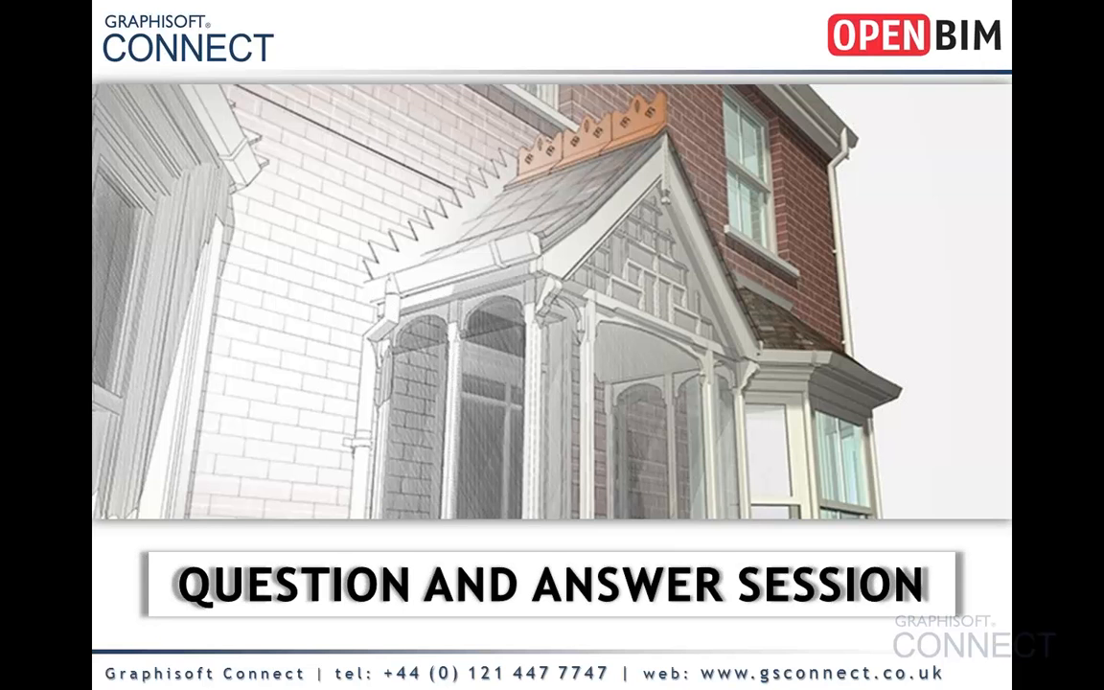
pyautogui.click(948, 453)
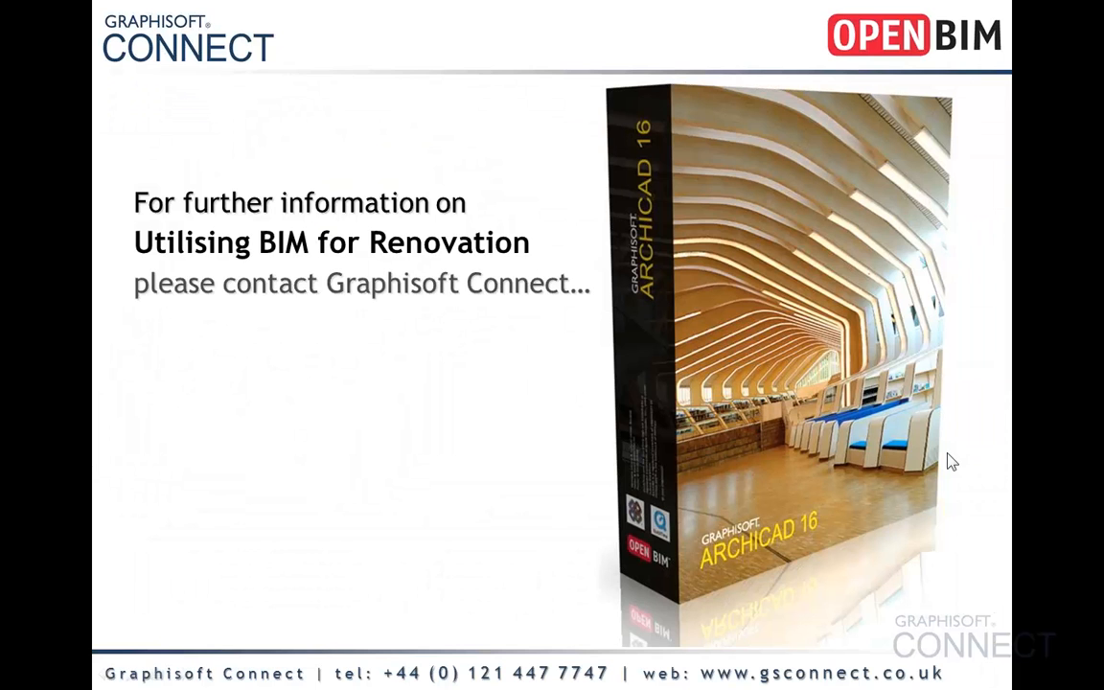